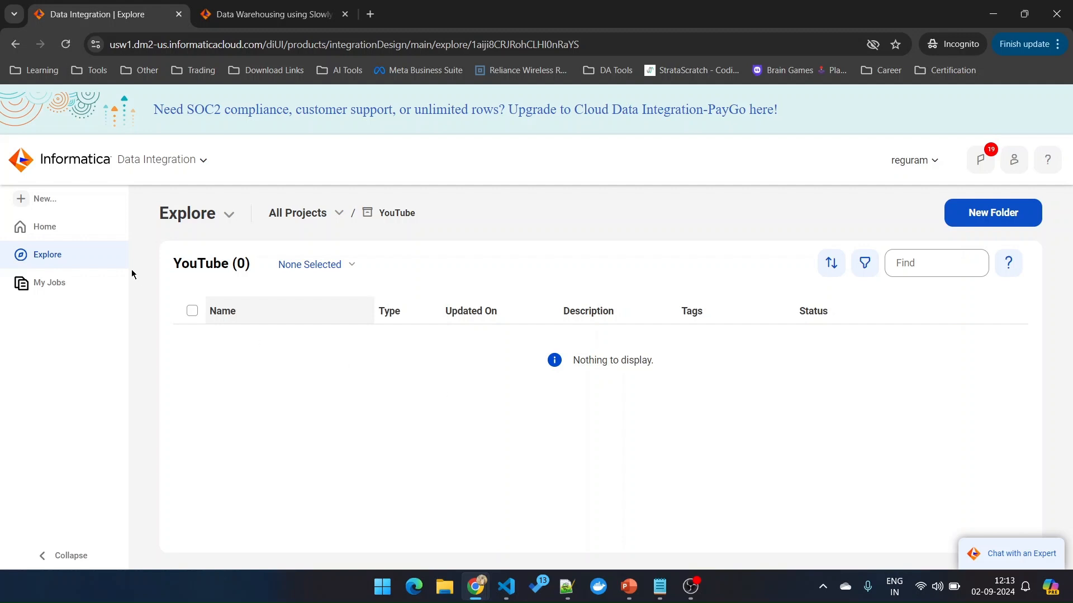
Create a new task from the Slowly changing dimension Type 2 warehousing template.
left_click(35, 202)
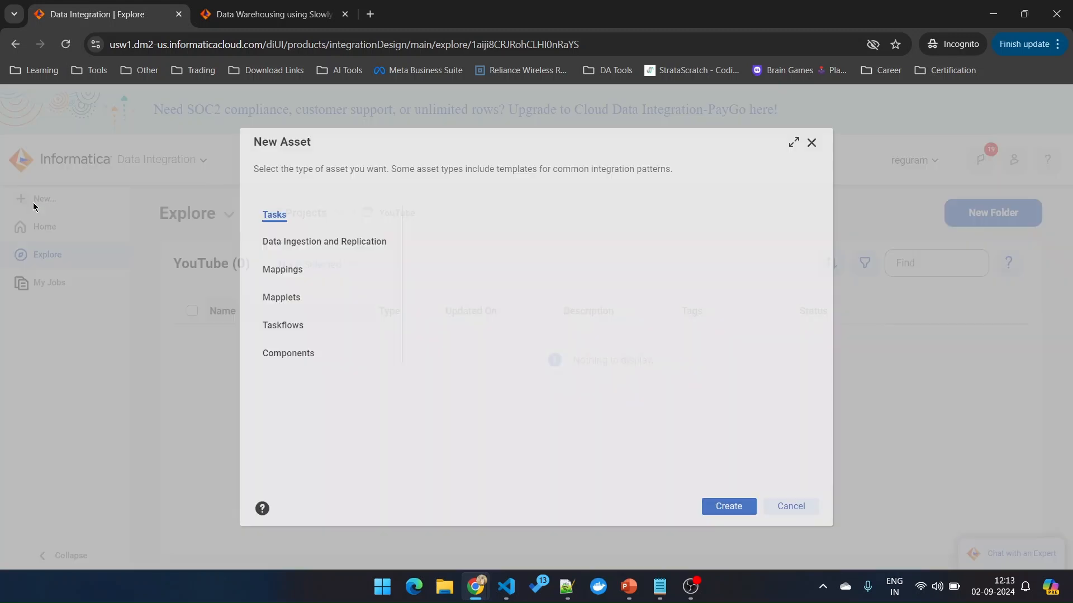
left_click(282, 216)
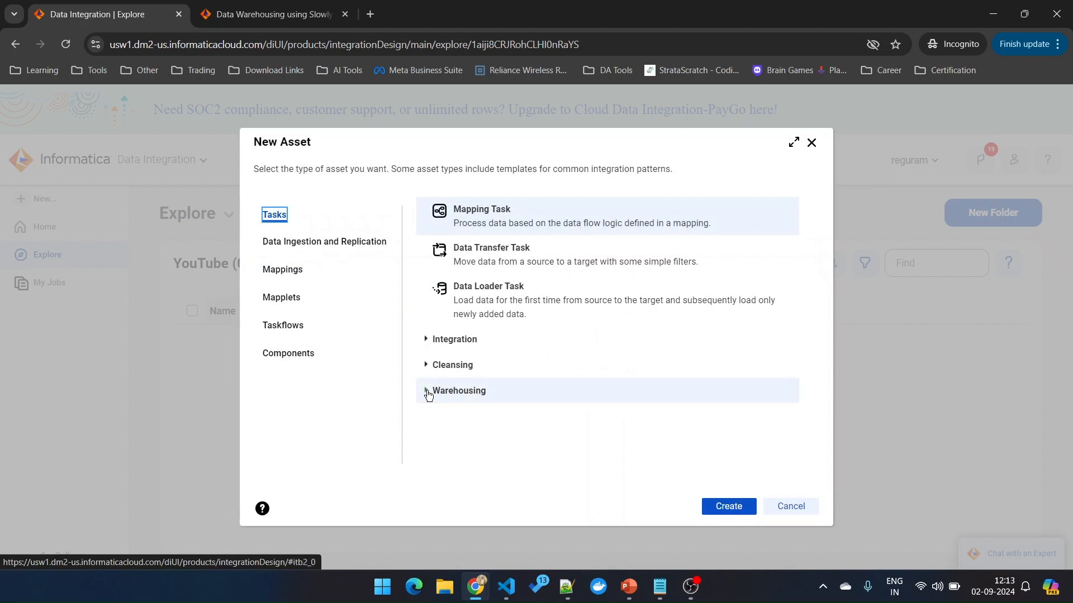
left_click(427, 390)
scroll(522, 363, "down", 3)
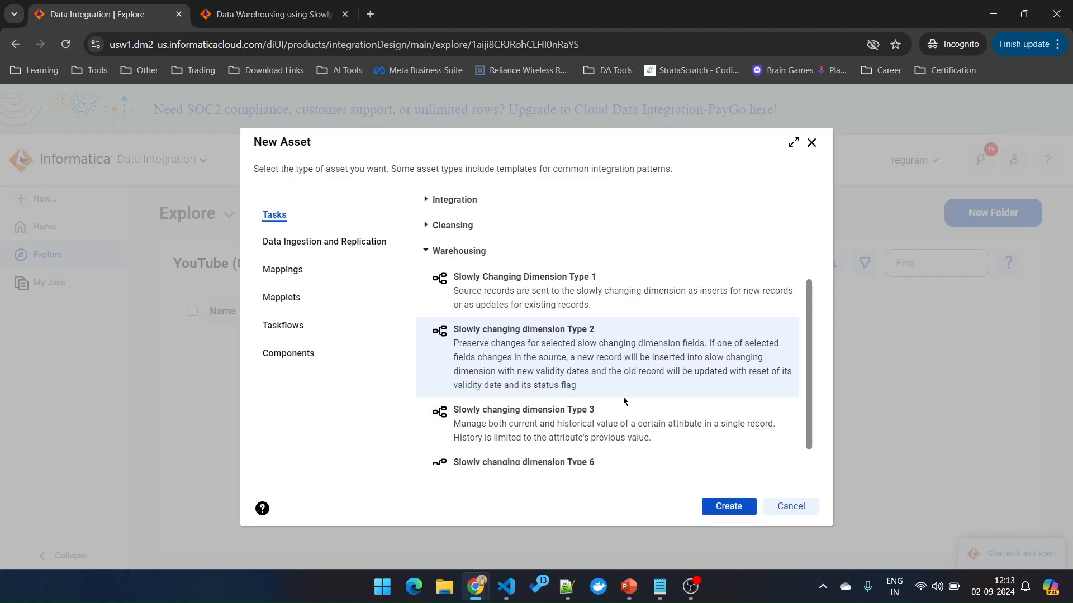
left_click(739, 509)
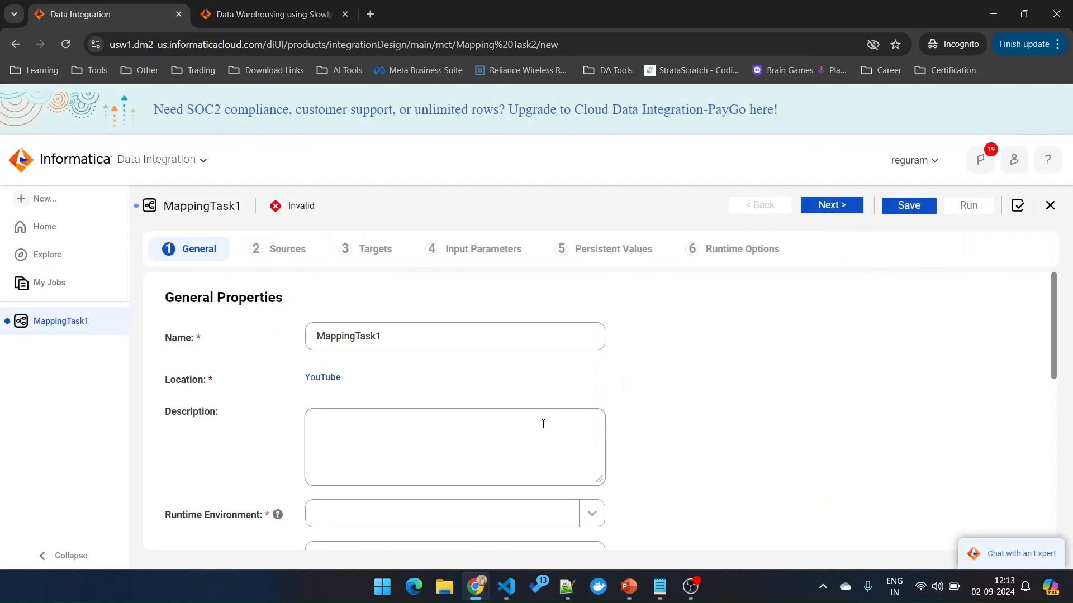
Switch to Notepad++ to examine the src_customer and dim_customer_scd2 CREATE TABLE statements, and check the raw dataset's tables in BigQuery.
left_click(566, 594)
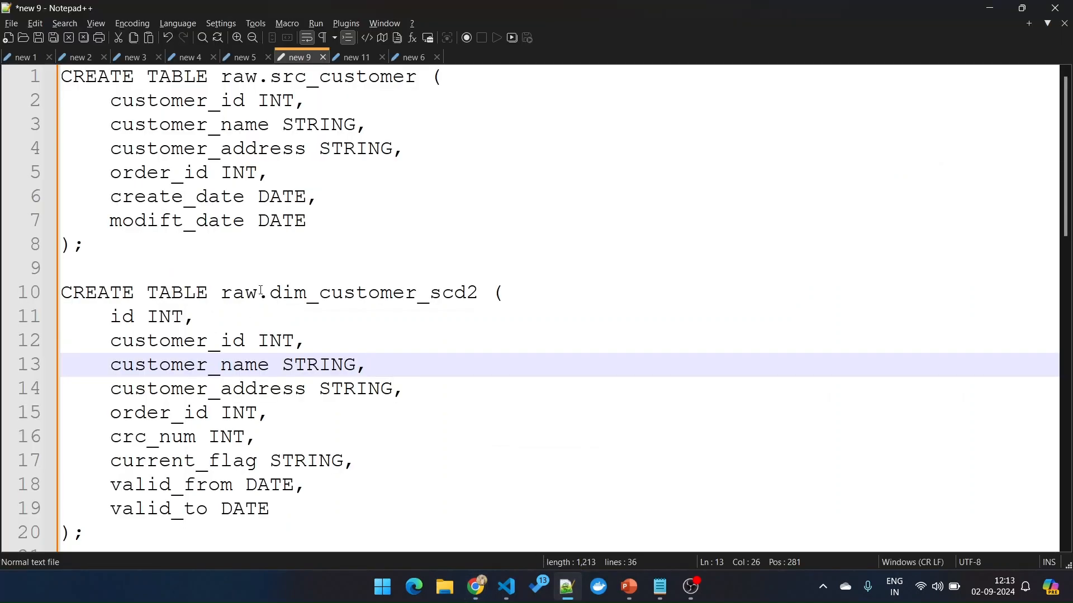
left_click_drag(92, 248, 59, 76)
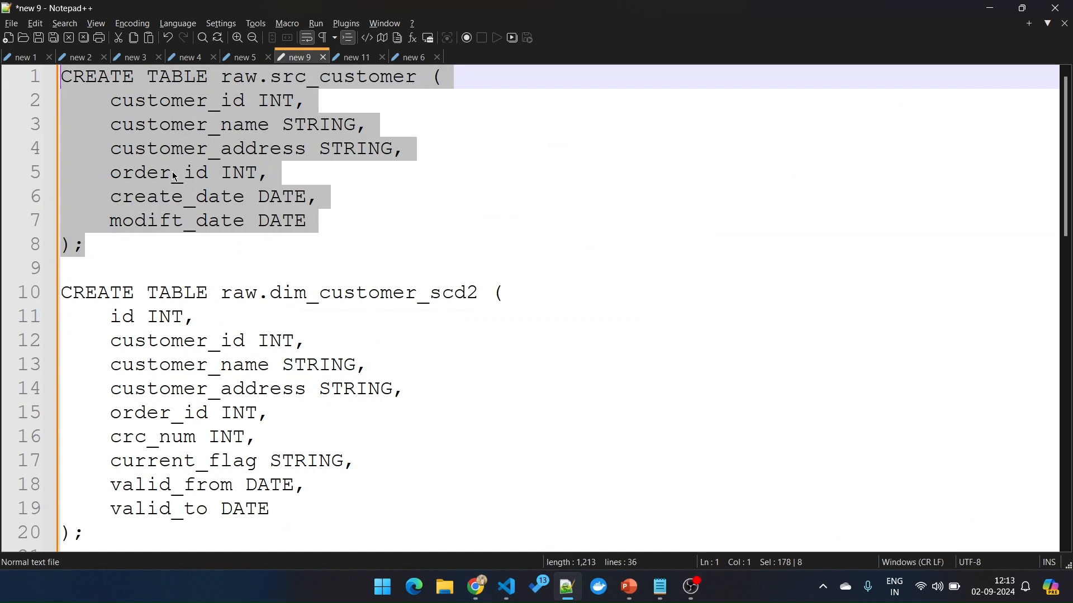
left_click_drag(474, 293, 427, 293)
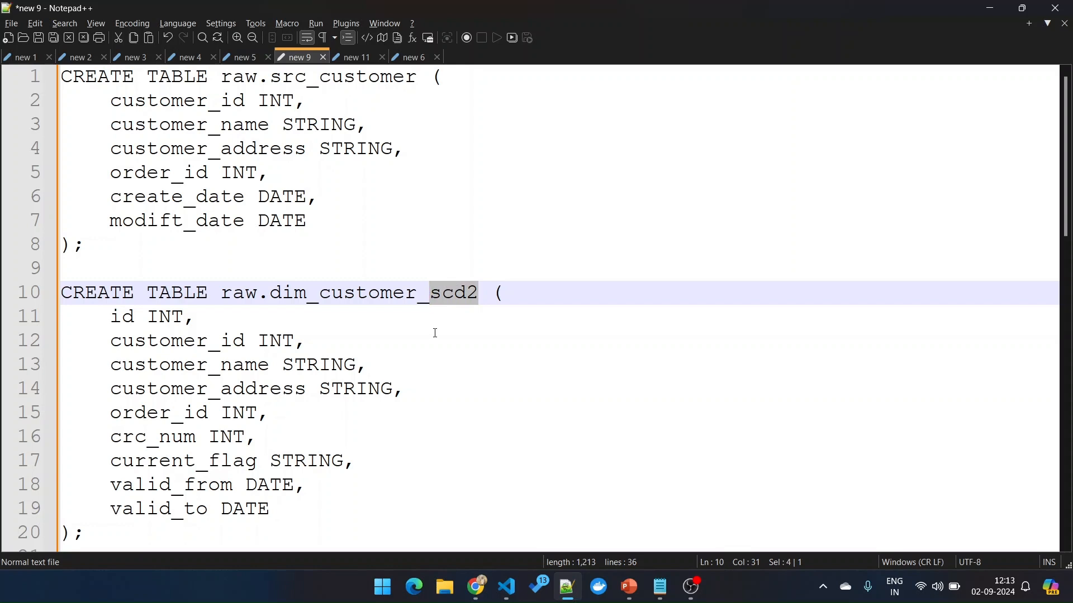
mouse_move(482, 596)
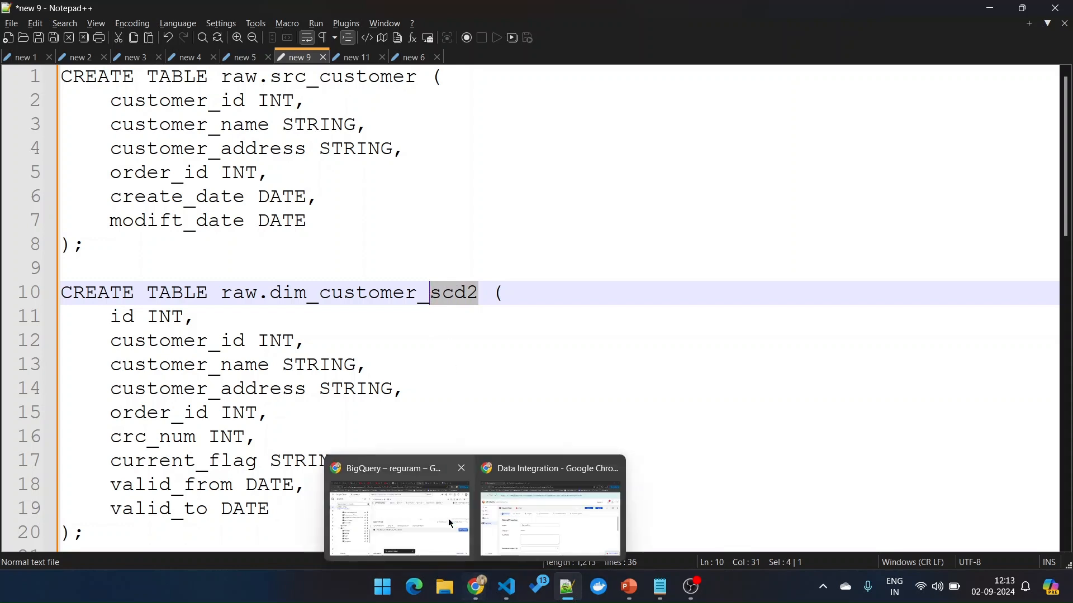
left_click(430, 495)
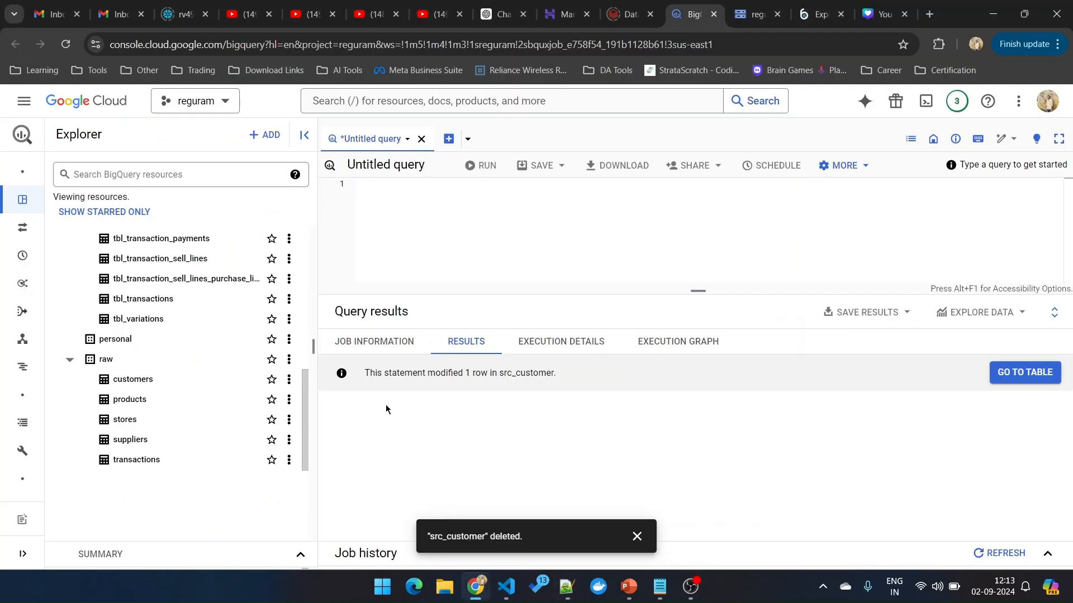
key("alt+Tab")
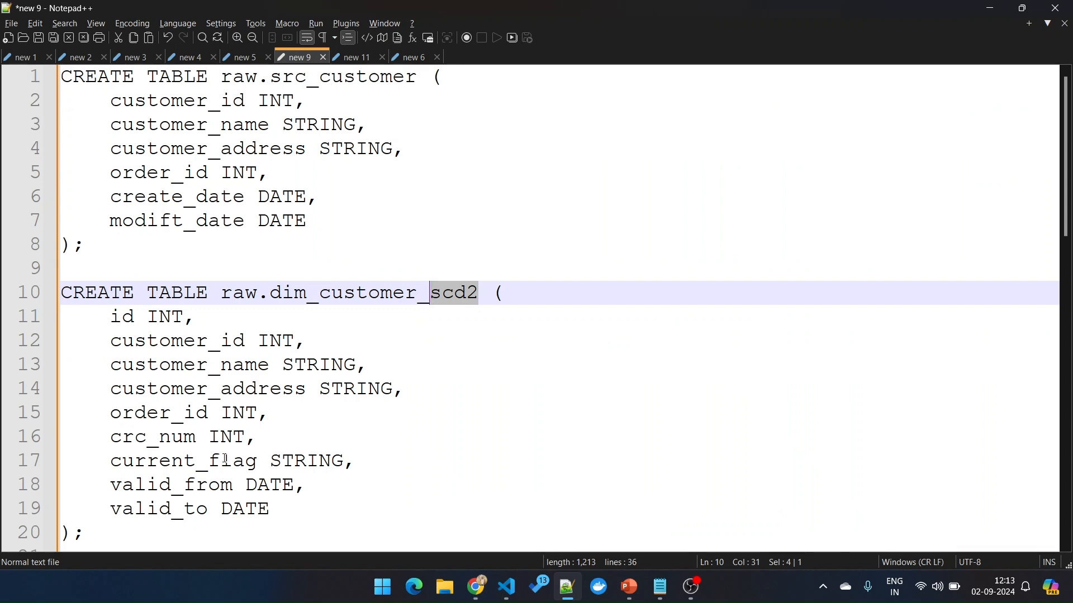
mouse_move(476, 590)
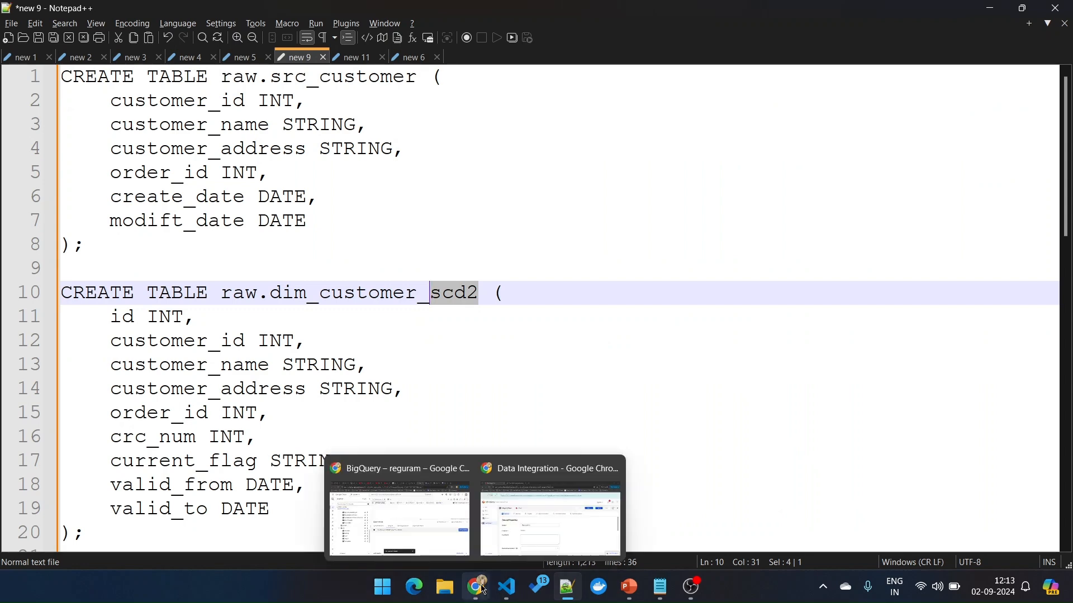
left_click(502, 523)
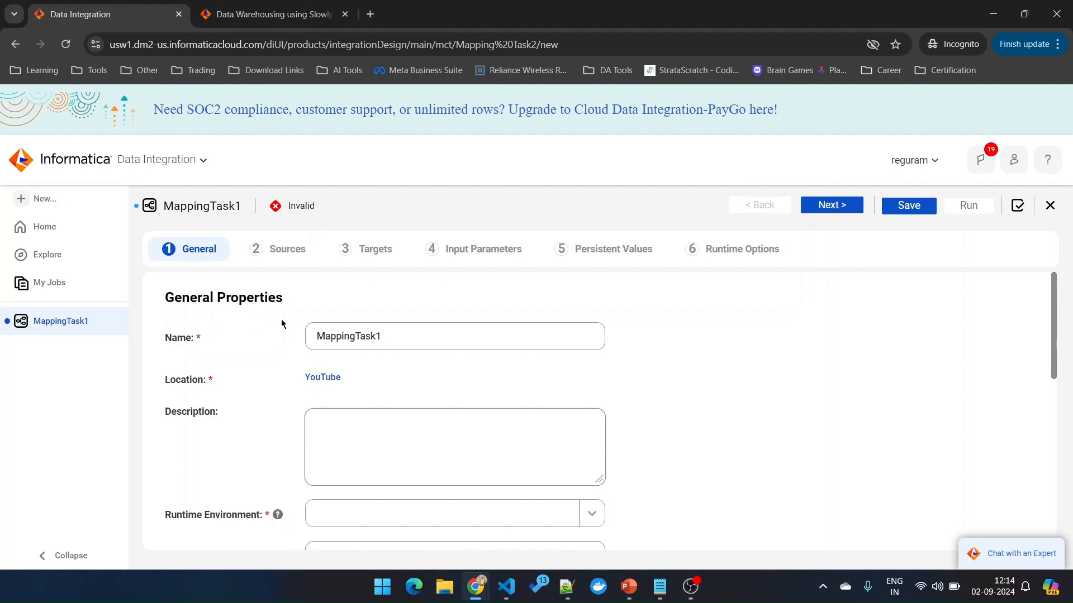
Examine the id, crc_num, current_flag, valid_from and valid_to columns of dim_customer_scd2 and the crc_num comment in Notepad++.
key("alt+Tab")
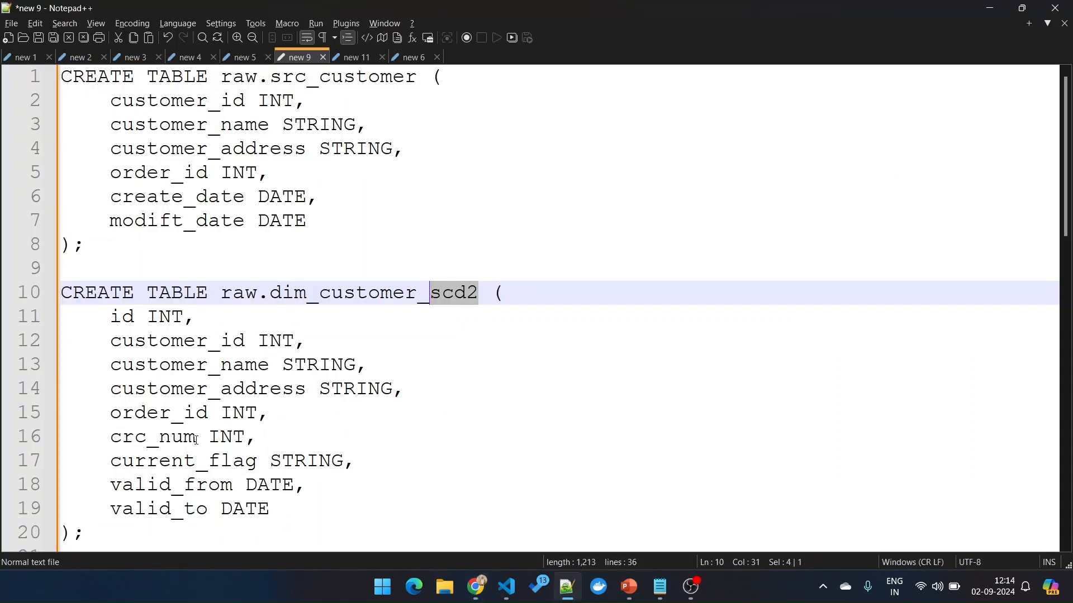
left_click_drag(110, 437, 274, 508)
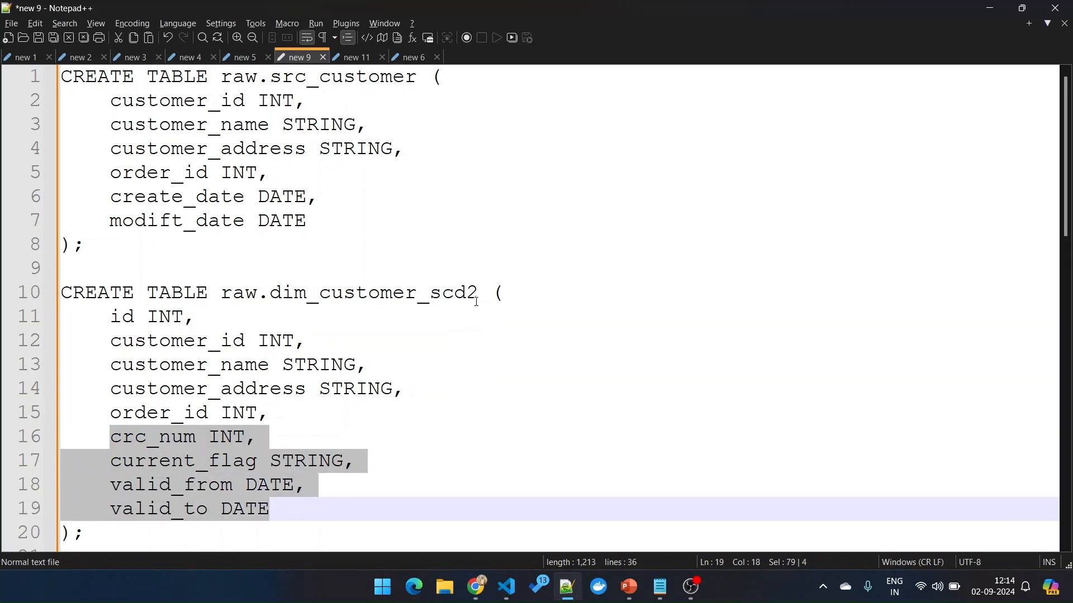
left_click_drag(112, 320, 183, 318)
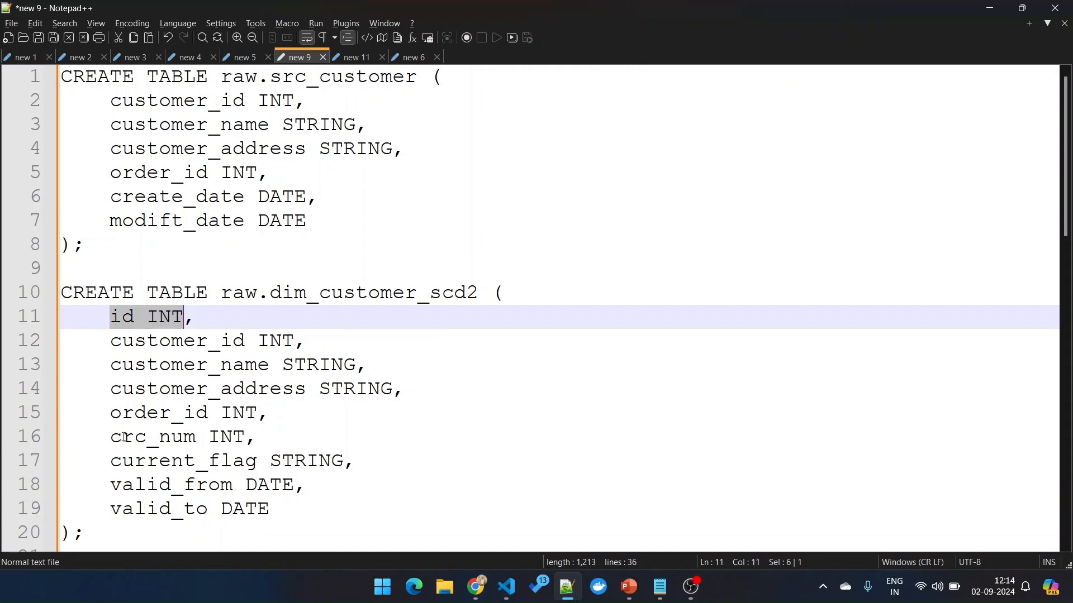
left_click_drag(108, 434, 295, 506)
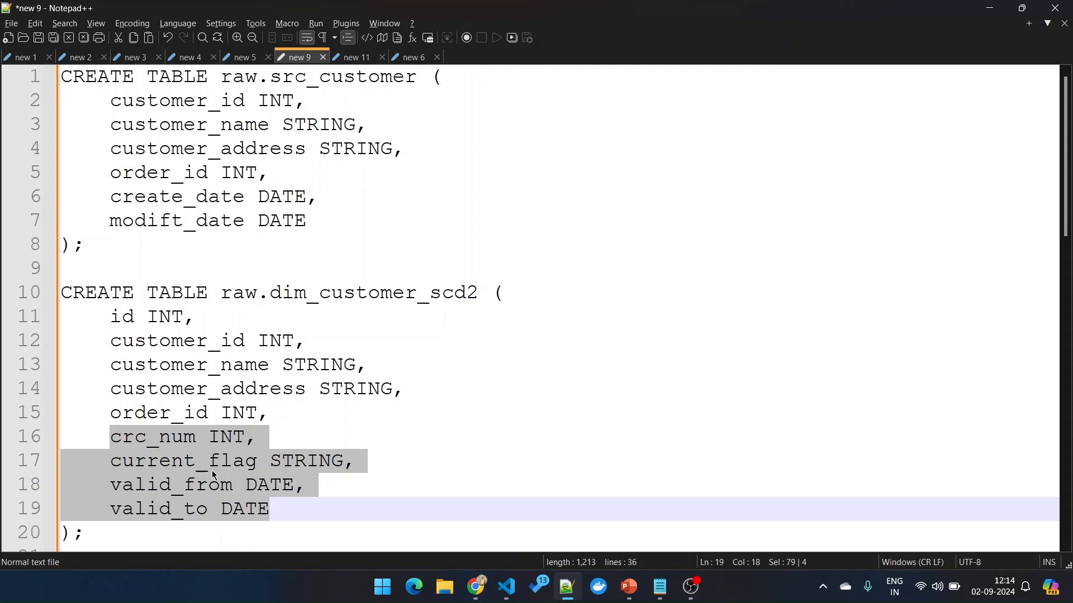
scroll(196, 426, "down", 1)
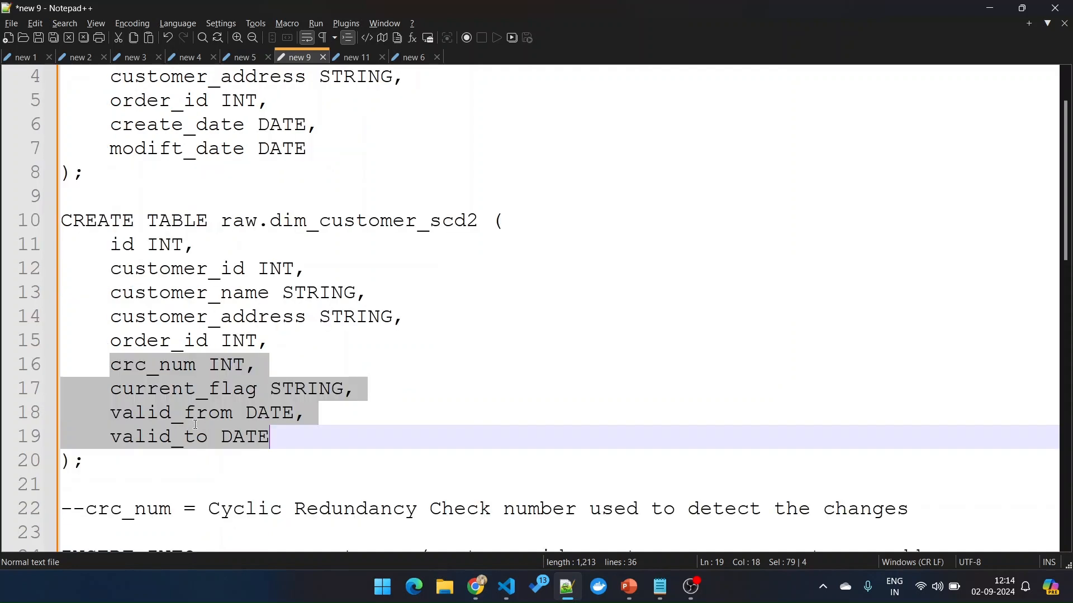
left_click_drag(85, 508, 505, 509)
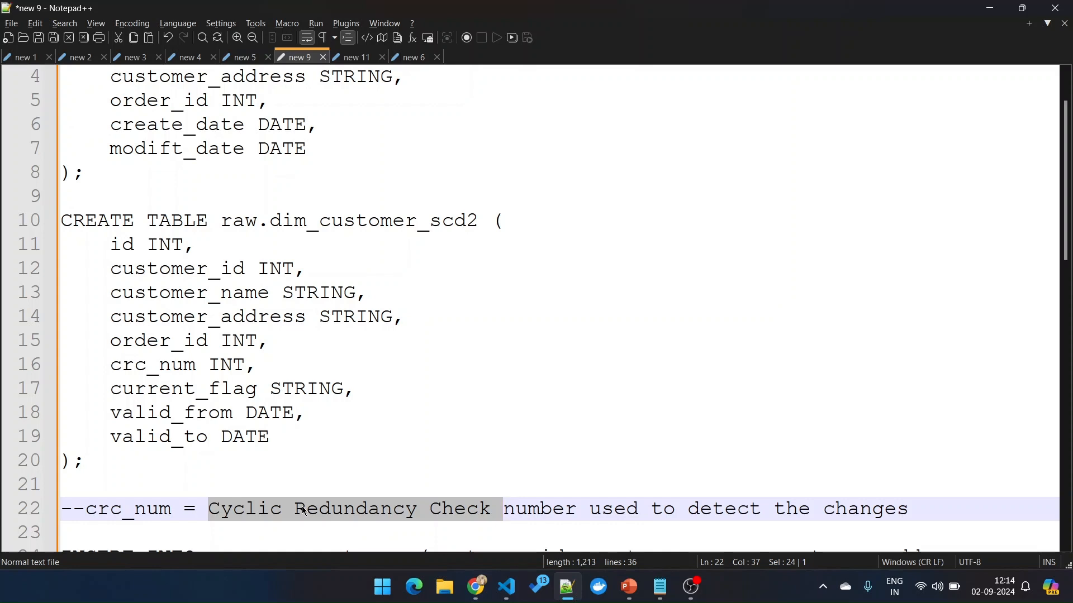
Copy the src_customer and dim_customer_scd2 CREATE TABLE statements from Notepad++ into the empty BigQuery query.
scroll(216, 497, "up", 1)
left_click_drag(93, 536, 45, 82)
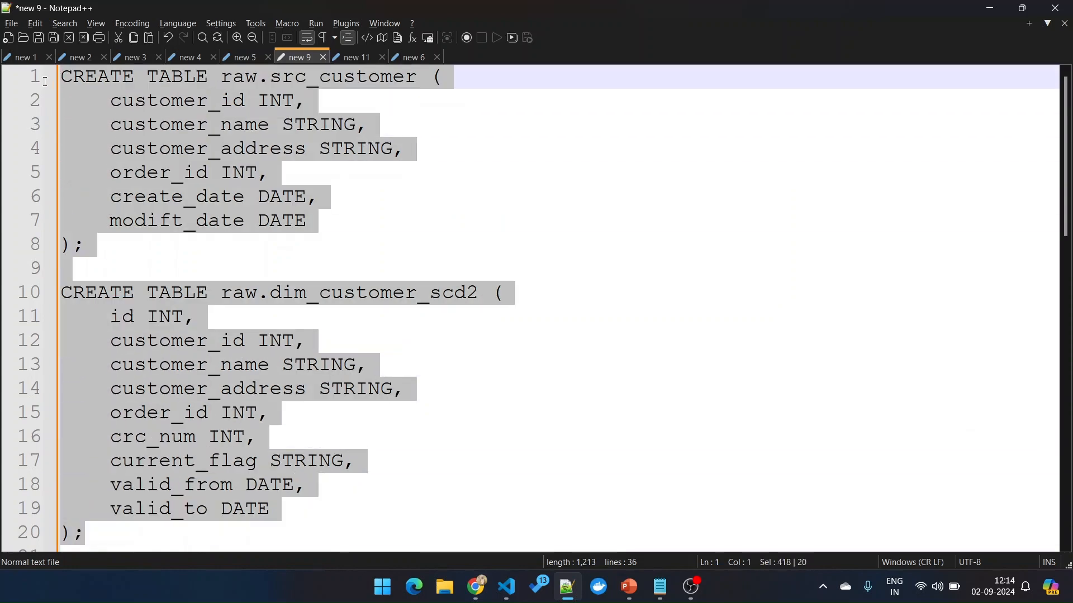
mouse_move(475, 587)
left_click(427, 514)
left_click(419, 246)
key("ctrl+v")
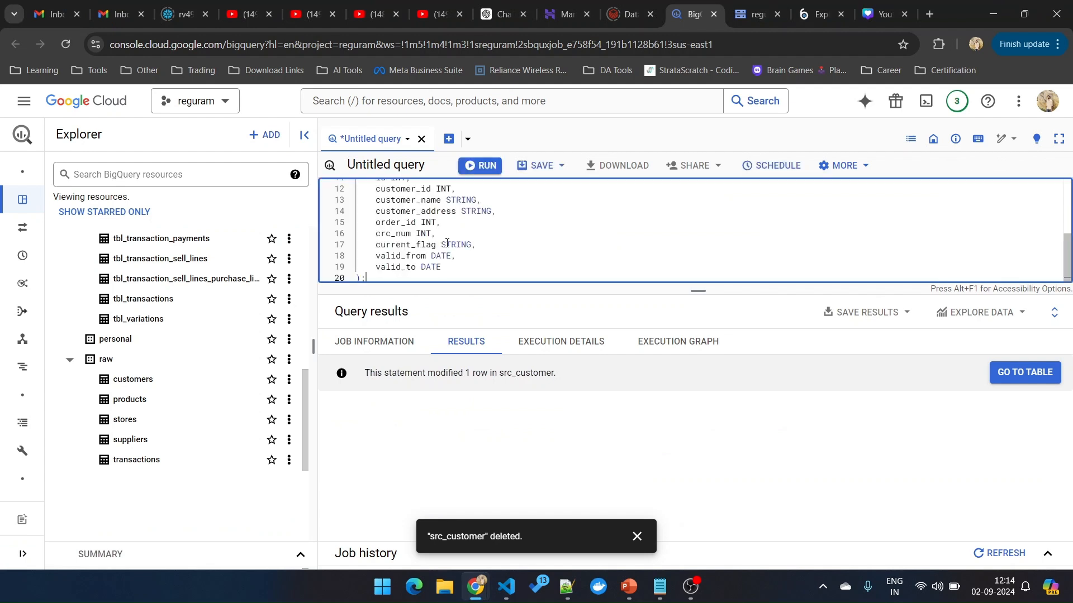
Run both CREATE TABLE statements in BigQuery and enlarge the query results area.
key("ctrl+a")
scroll(447, 243, "up", 5)
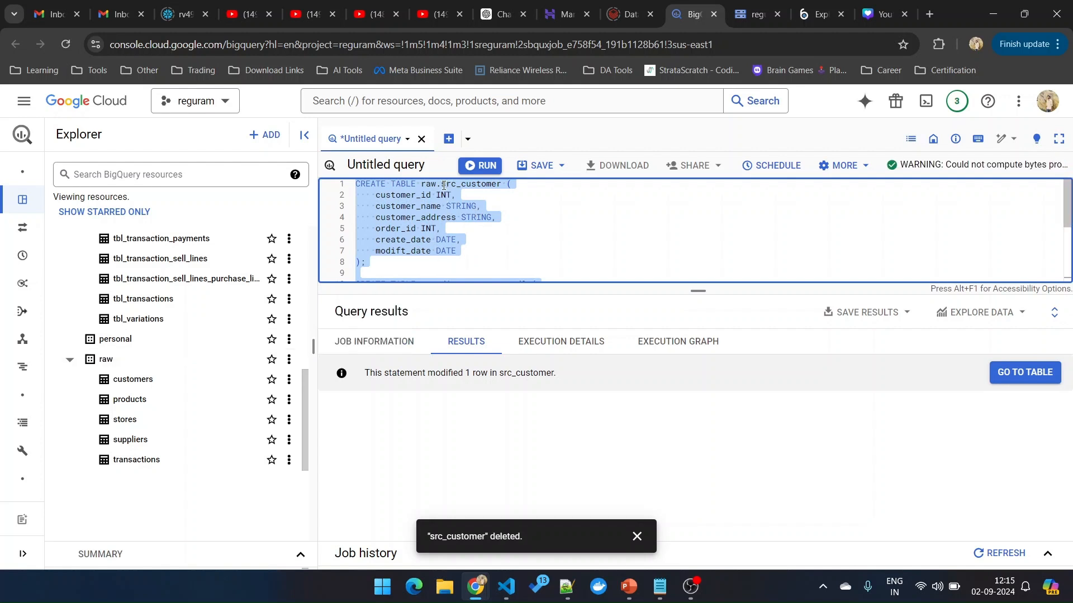
scroll(501, 228, "down", 1)
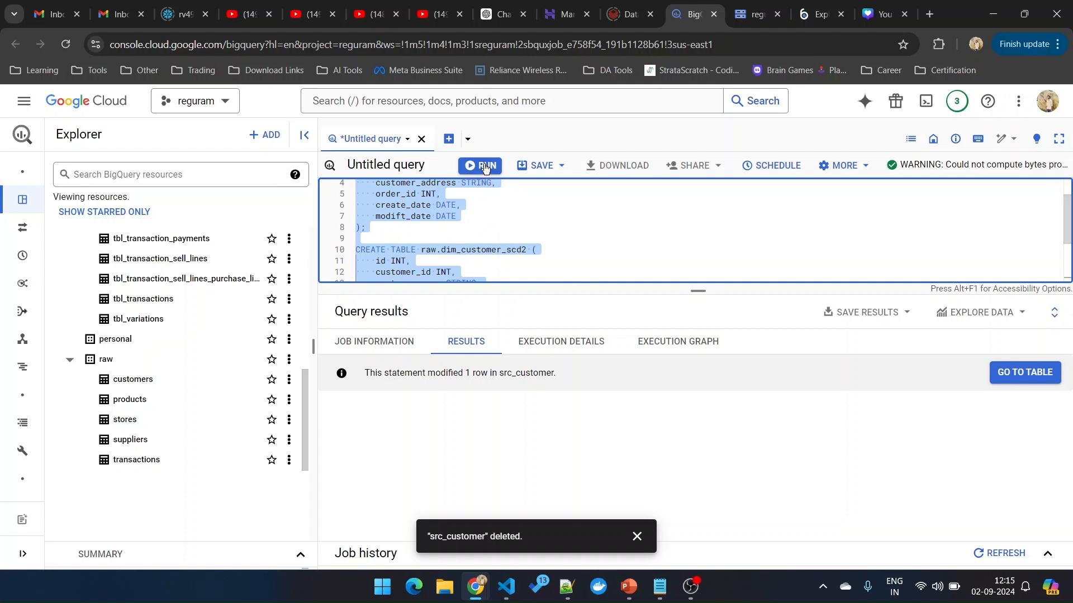
key("ctrl+Return")
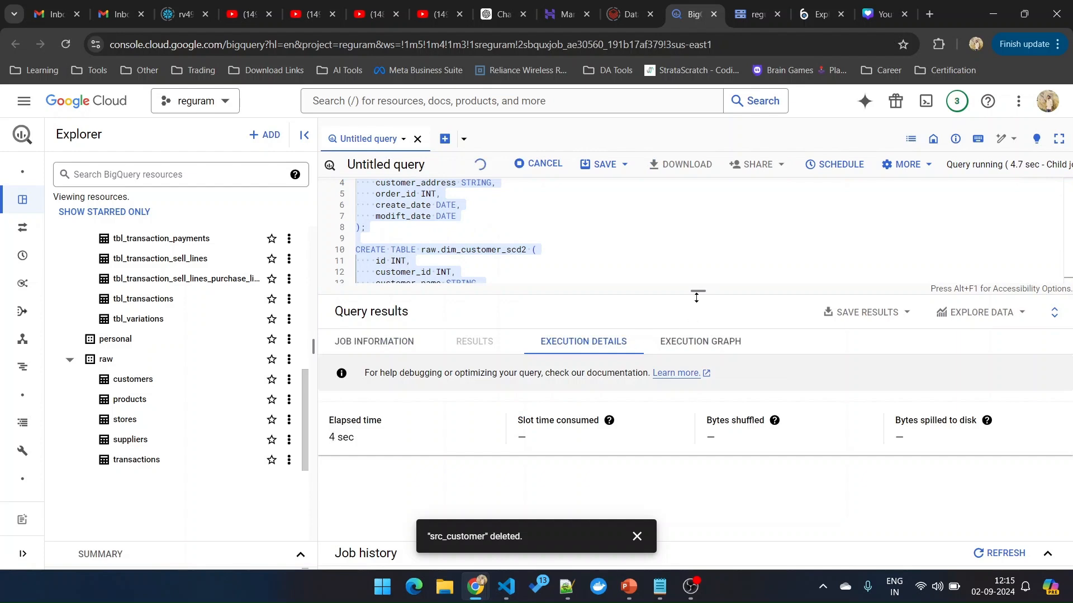
left_click_drag(696, 293, 697, 260)
Switch to Notepad++ and copy the INSERT INTO raw.src_customer statement for customer IDs 101 to 103.
left_click(567, 591)
scroll(376, 365, "down", 5)
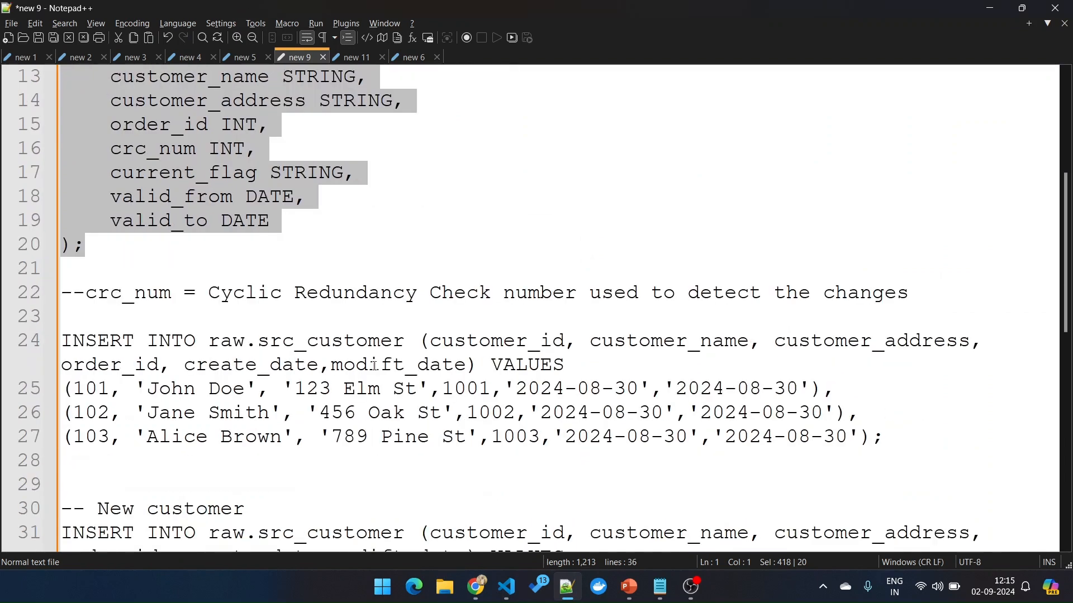
scroll(851, 433, "up", 1)
left_click_drag(884, 508, 61, 415)
key("ctrl+c")
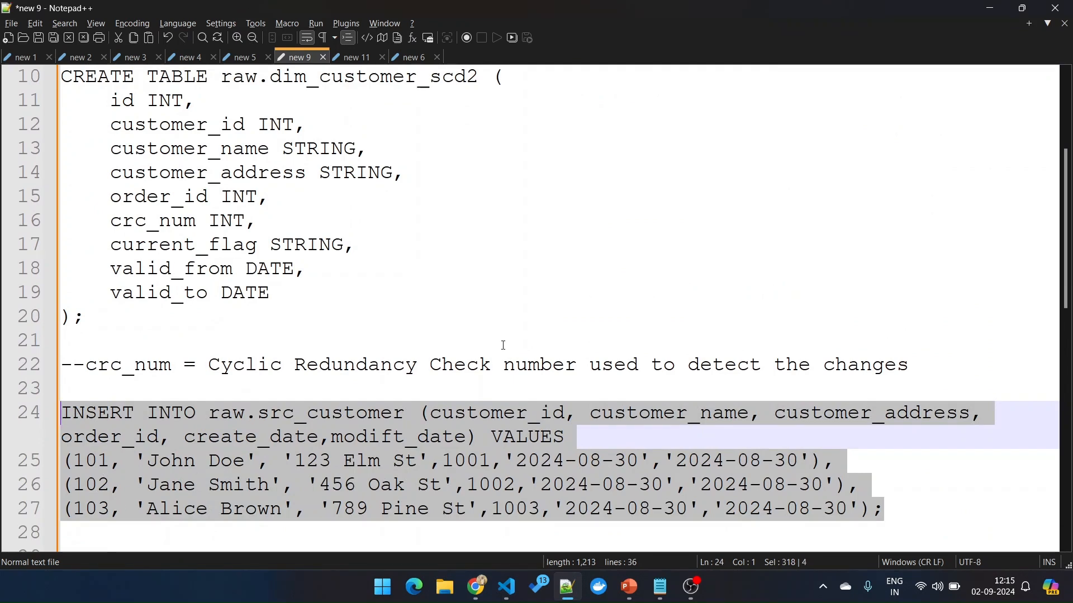
Switch back to BigQuery and paste the INSERT statement below the dim_customer_scd2 CREATE TABLE statement.
key("alt+Tab")
left_click(473, 230)
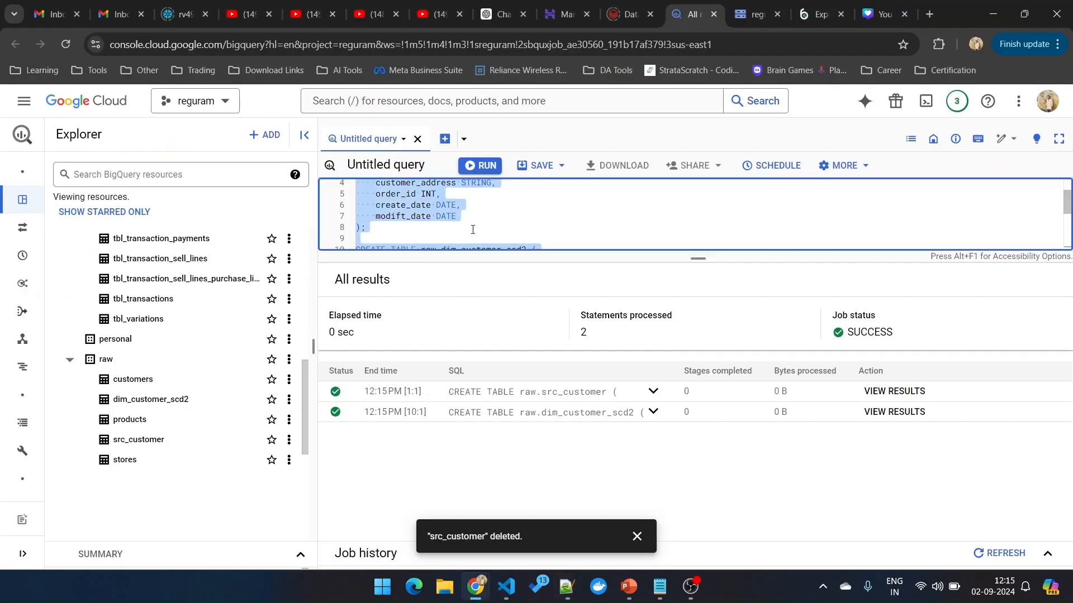
left_click(562, 231)
scroll(571, 231, "down", 3)
left_click(436, 250)
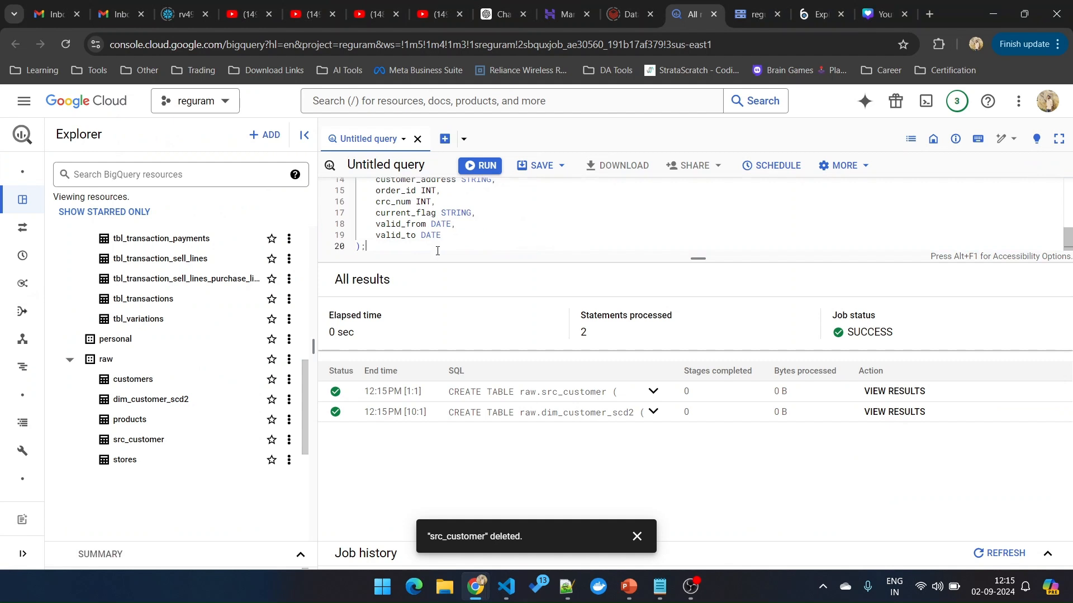
key("ctrl+v")
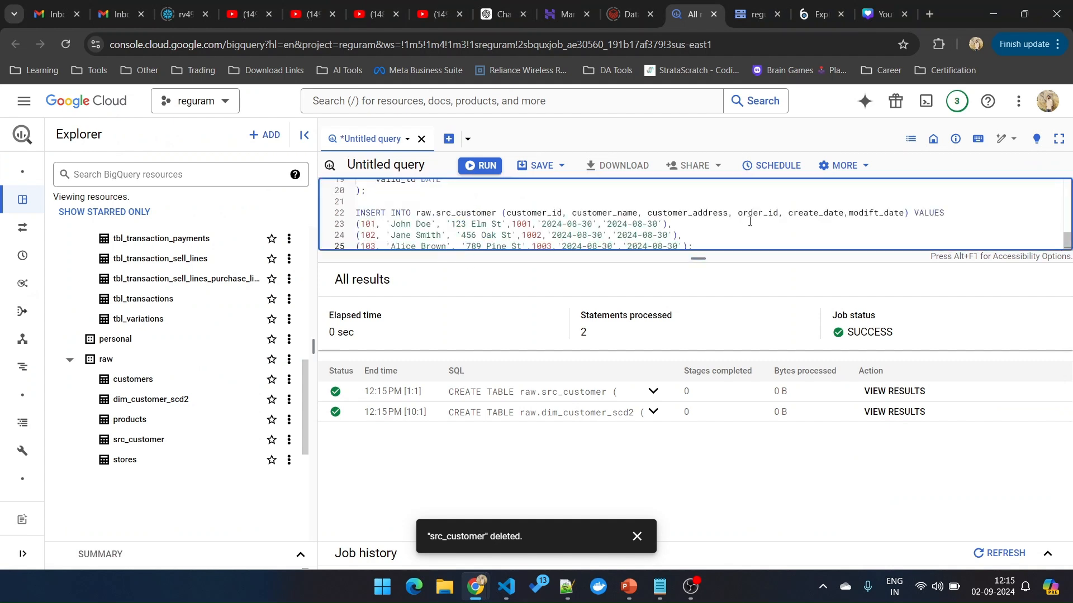
Run only the INSERT statement and preview the rows of the src_customer table.
left_click_drag(697, 244, 354, 213)
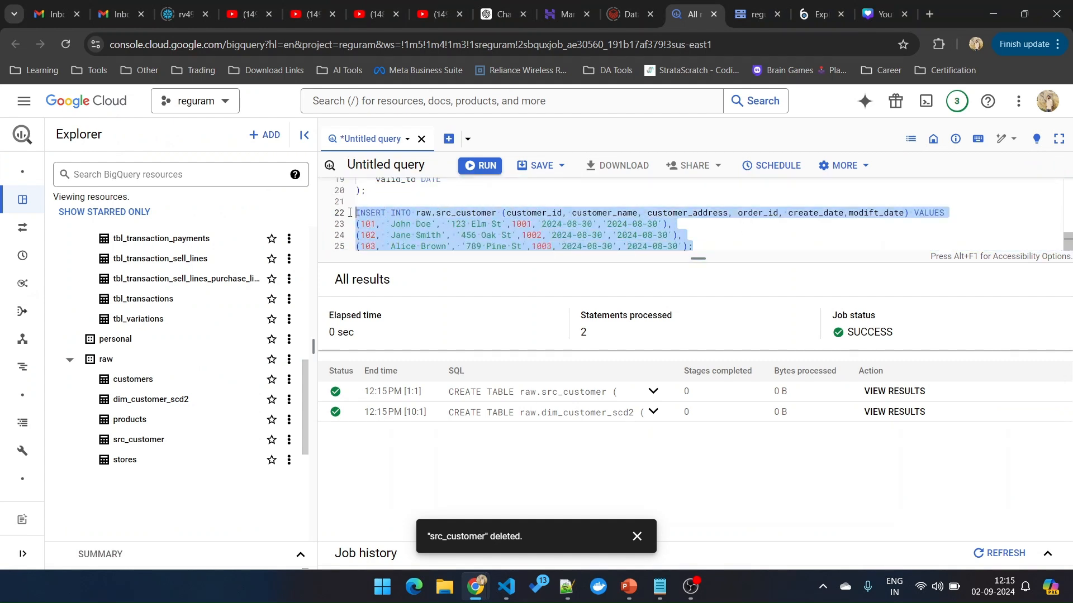
left_click(503, 170)
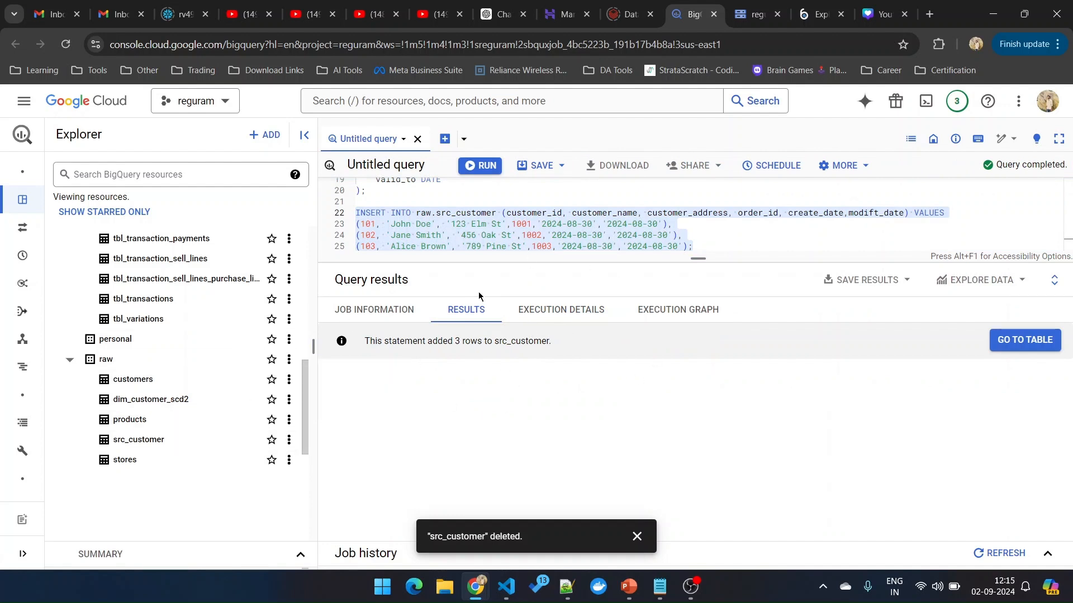
left_click(140, 447)
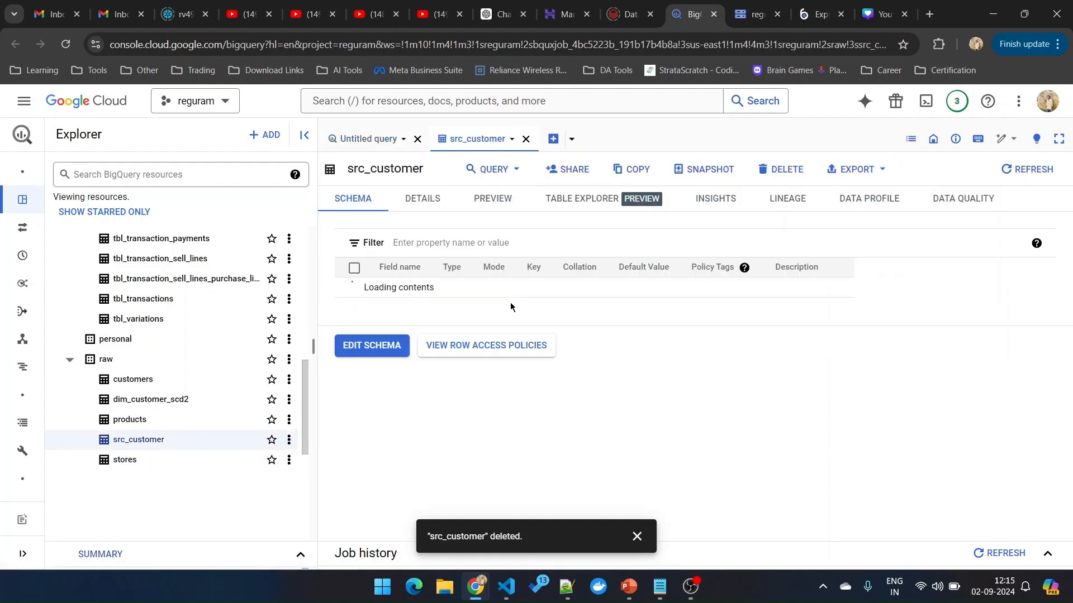
left_click(503, 199)
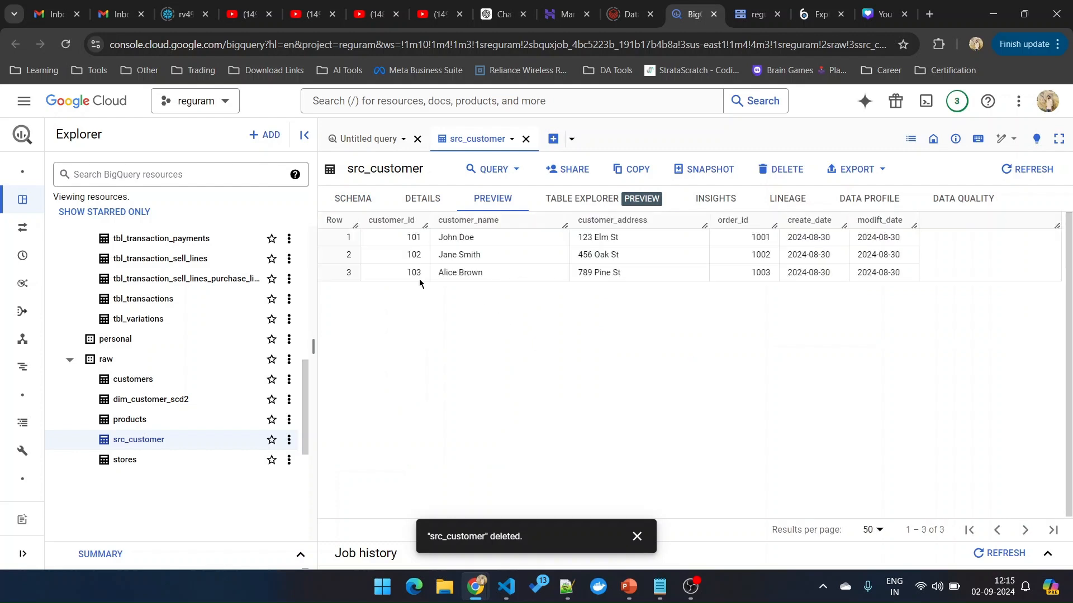
Switch to Informatica Data Integration, name the mapping task mt_customer_scd2_job and copy that name.
mouse_move(475, 587)
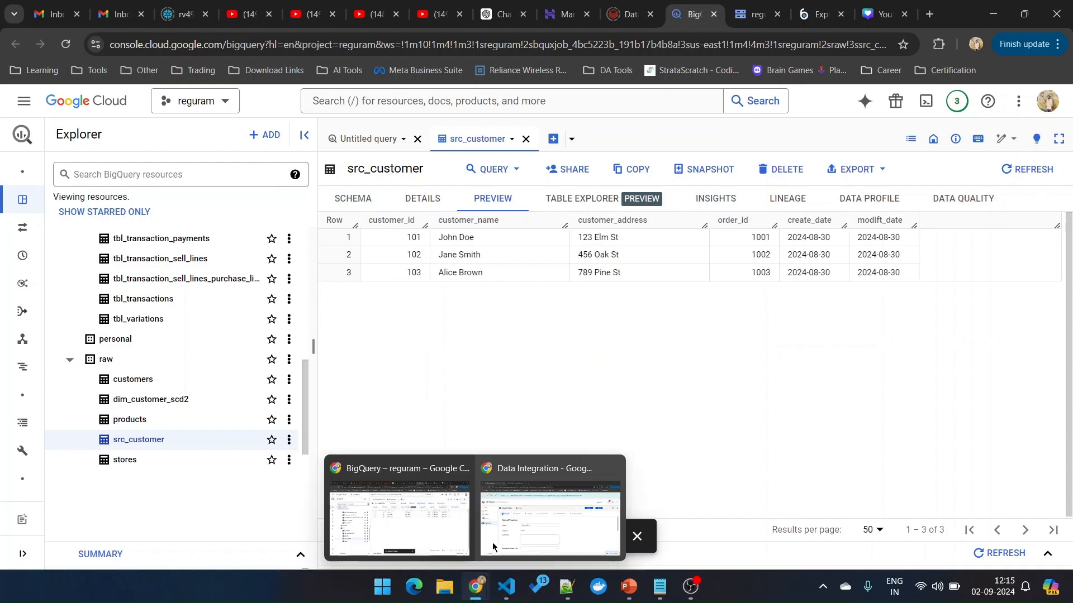
left_click(497, 532)
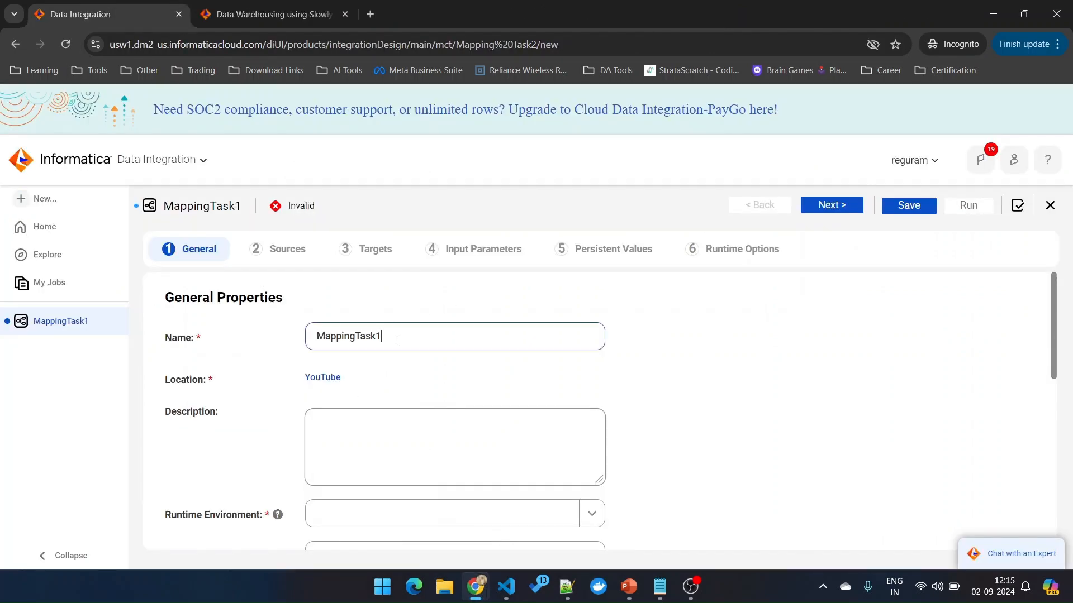
left_click_drag(397, 340, 293, 345)
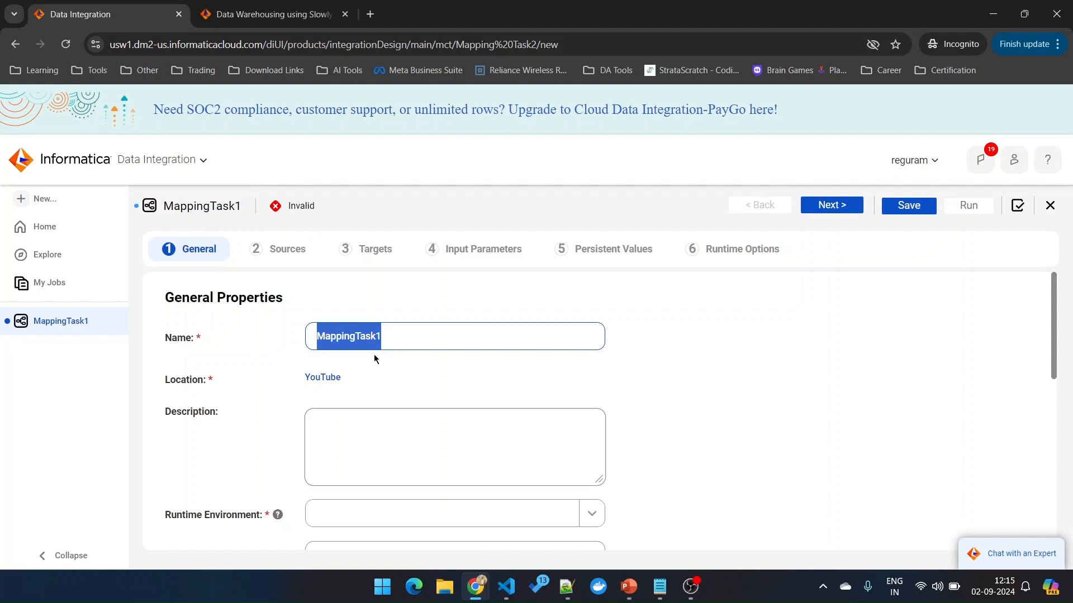
type("mt_")
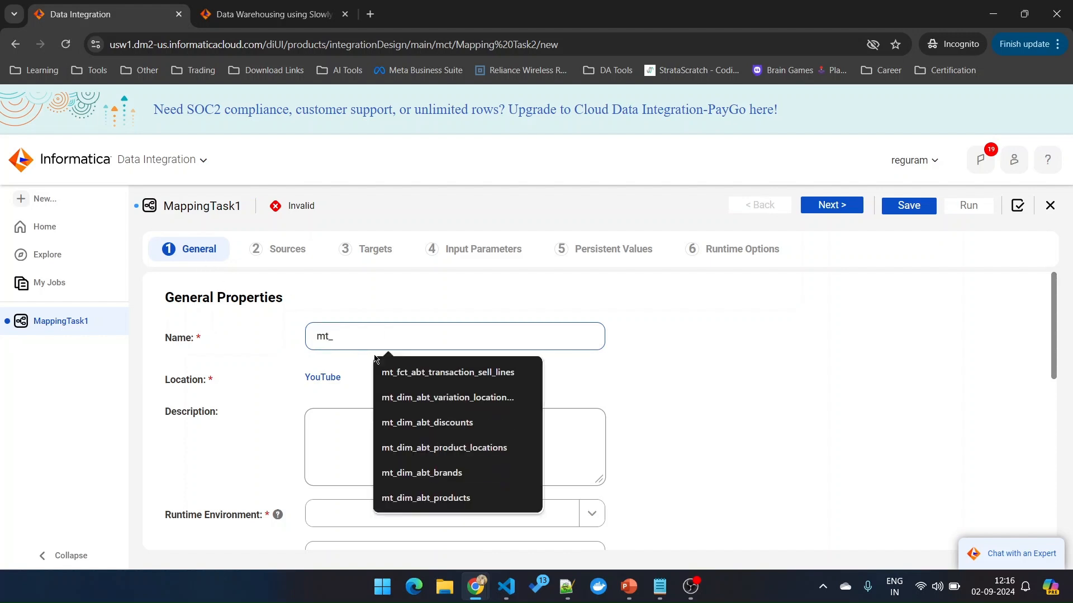
type("custer")
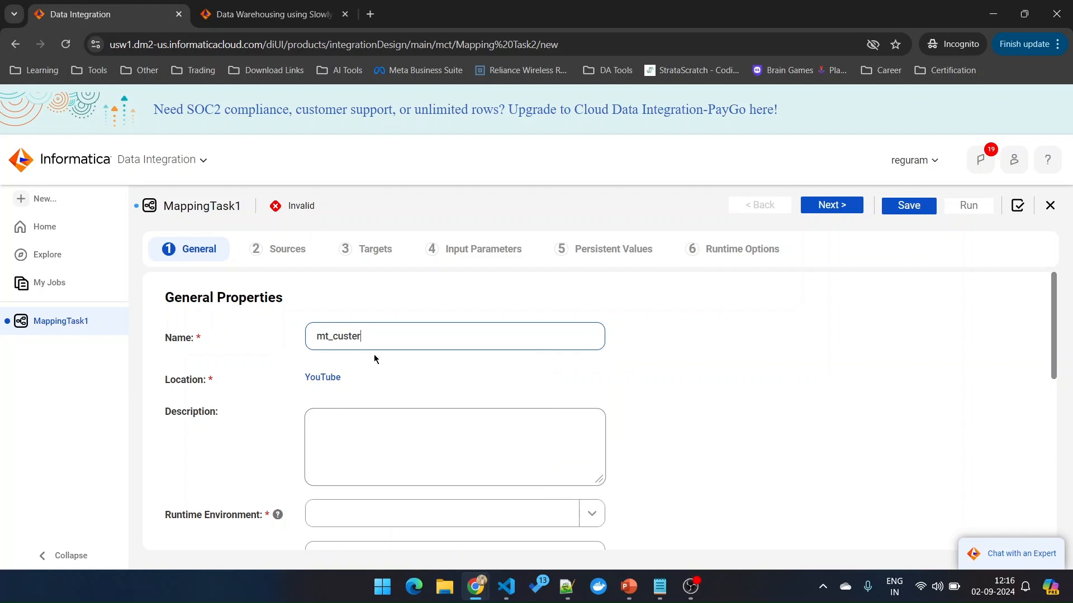
key("BackSpace")
key("BackSpace")
key("BackSpace")
key("BackSpace")
key("BackSpace")
key("BackSpace")
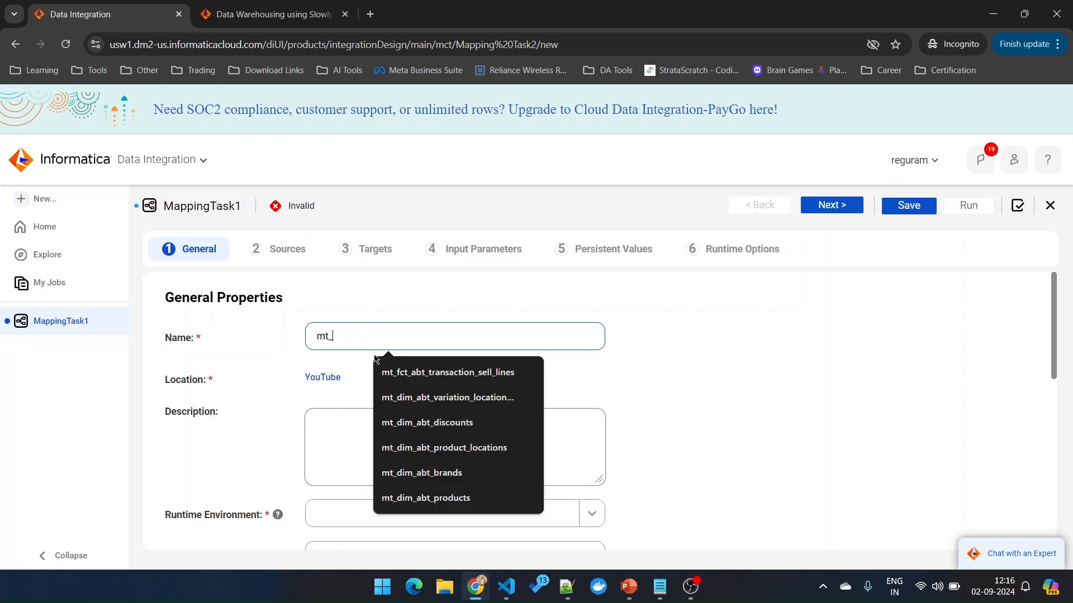
type("customer_")
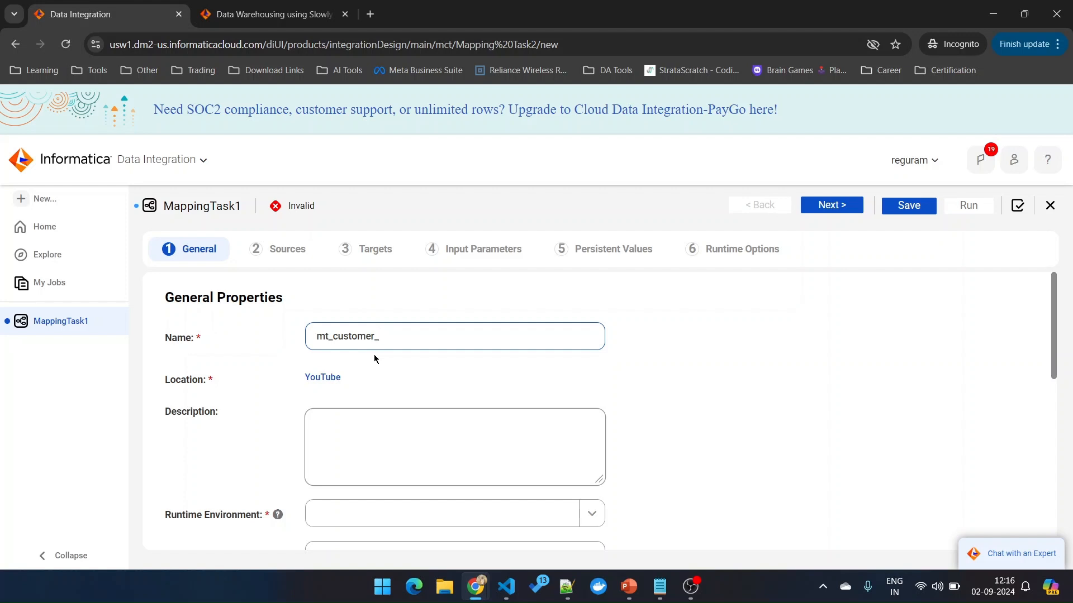
type("scd2_job")
key("ctrl+a")
key("ctrl+c")
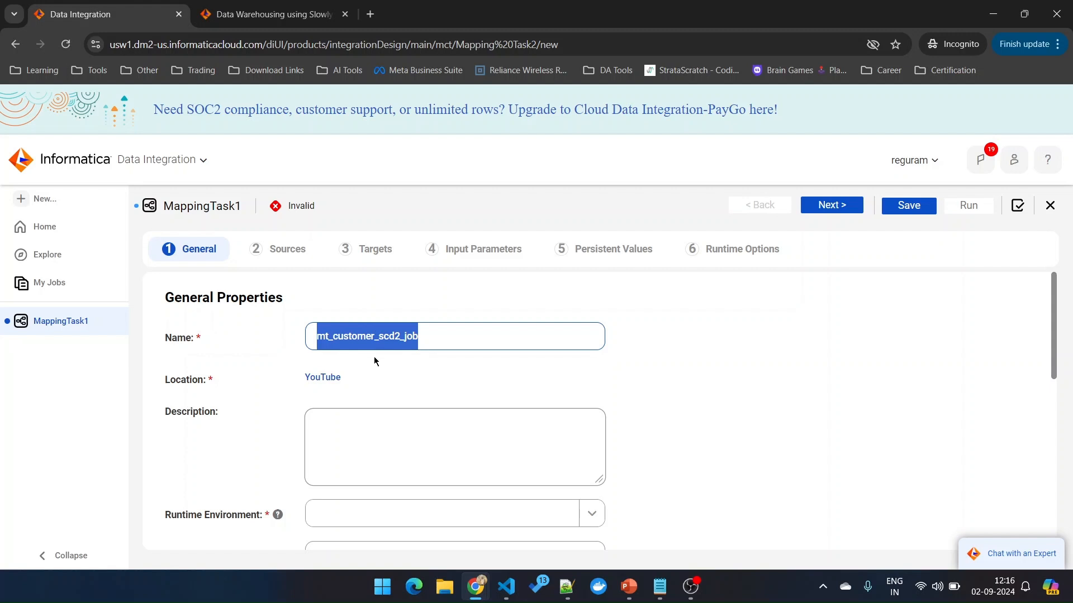
Set the mapping task's runtime environment to Informatica Cloud Hosted Agent.
scroll(374, 357, "down", 2)
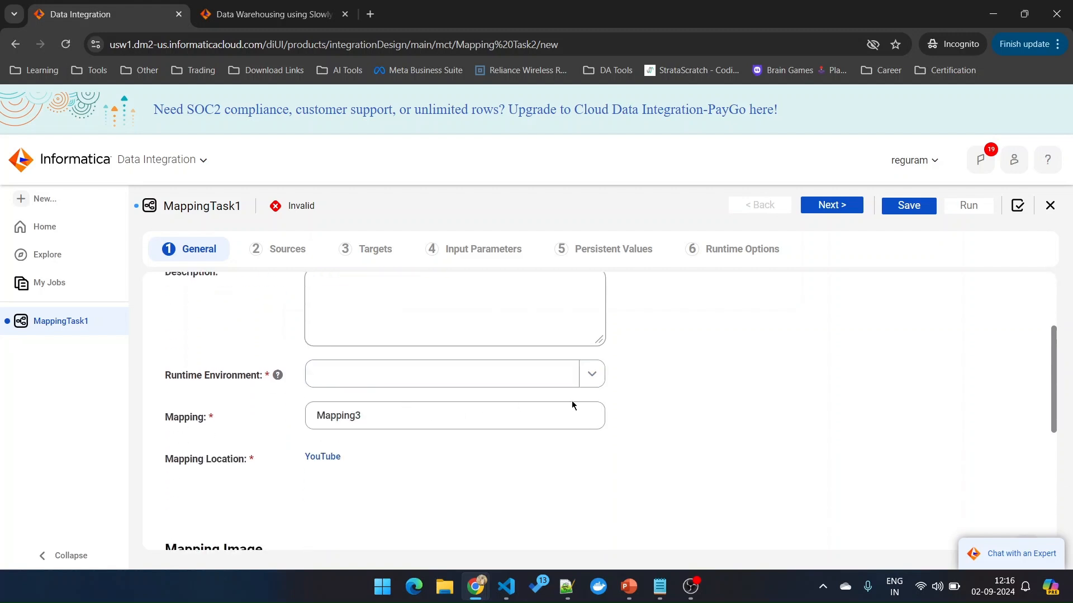
left_click(592, 374)
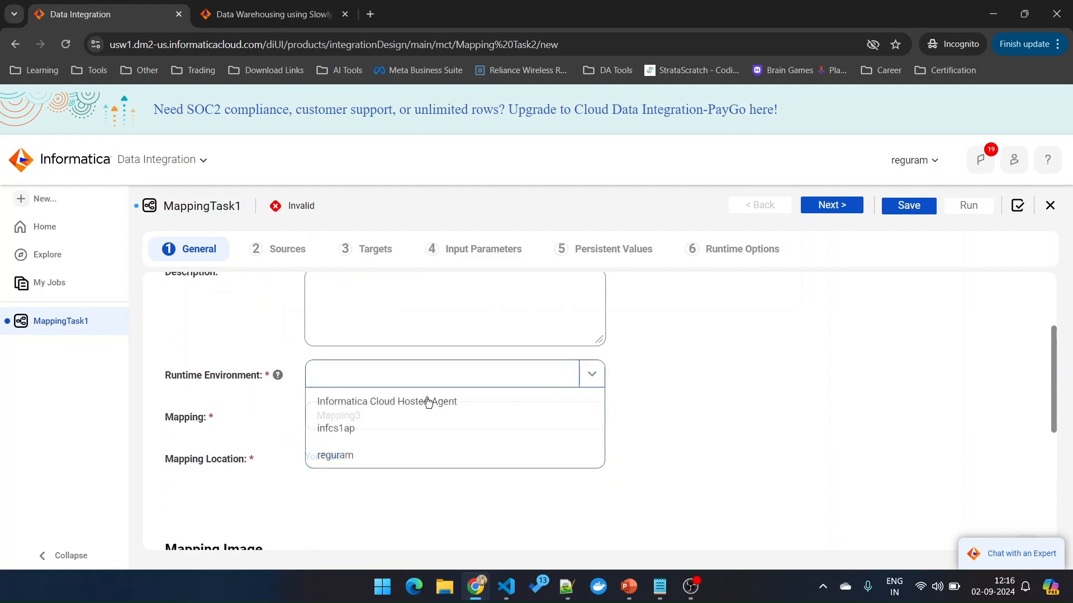
left_click(345, 399)
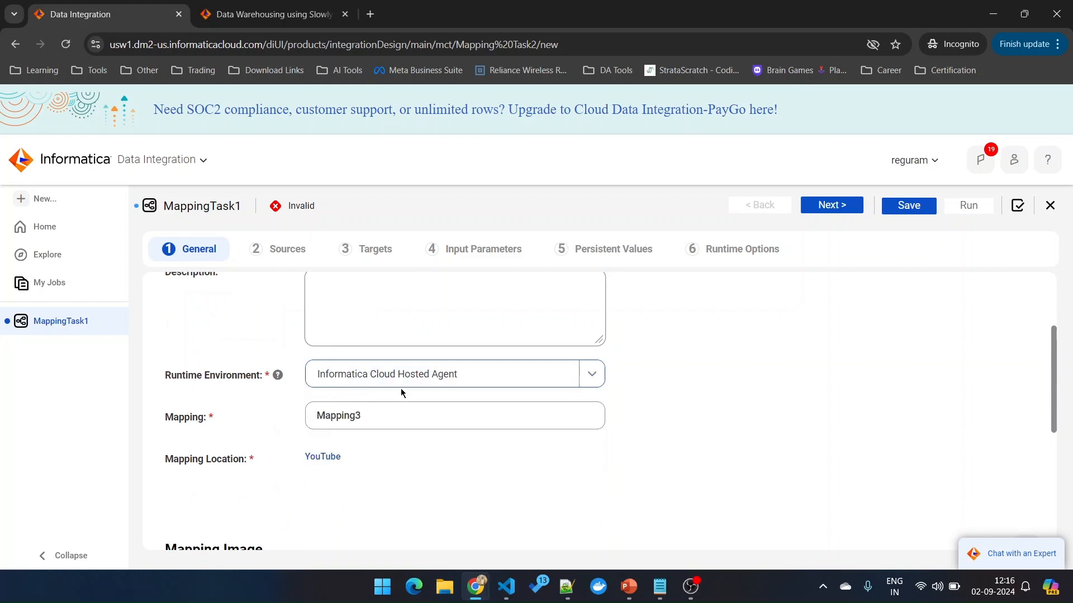
Name the mapping m_customer_scd2_job by reusing the copied task name, and proceed to the Sources stage.
left_click_drag(368, 426, 257, 416)
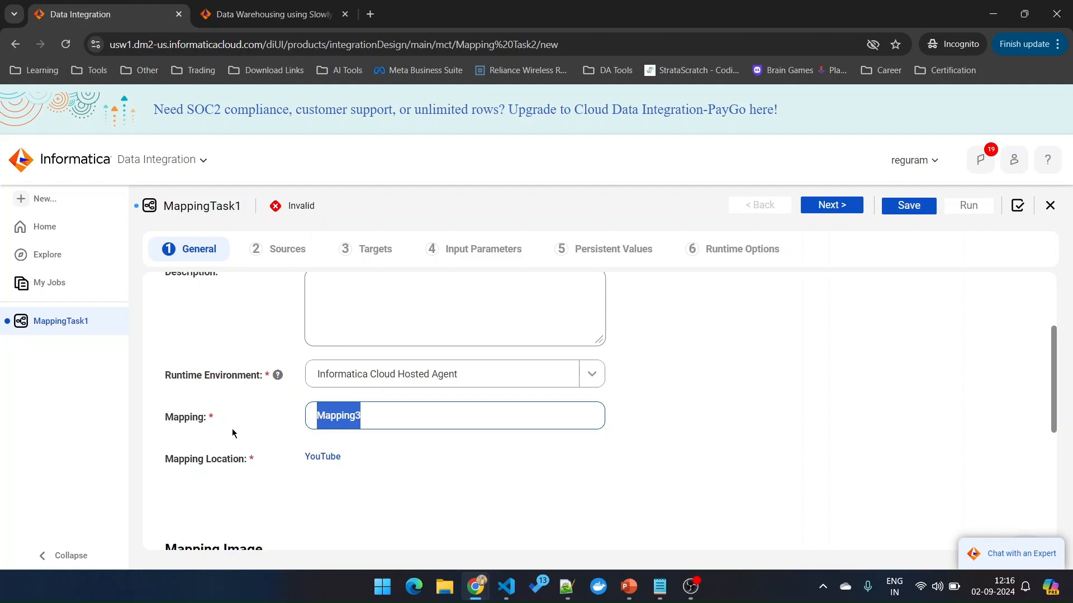
key("ctrl+v")
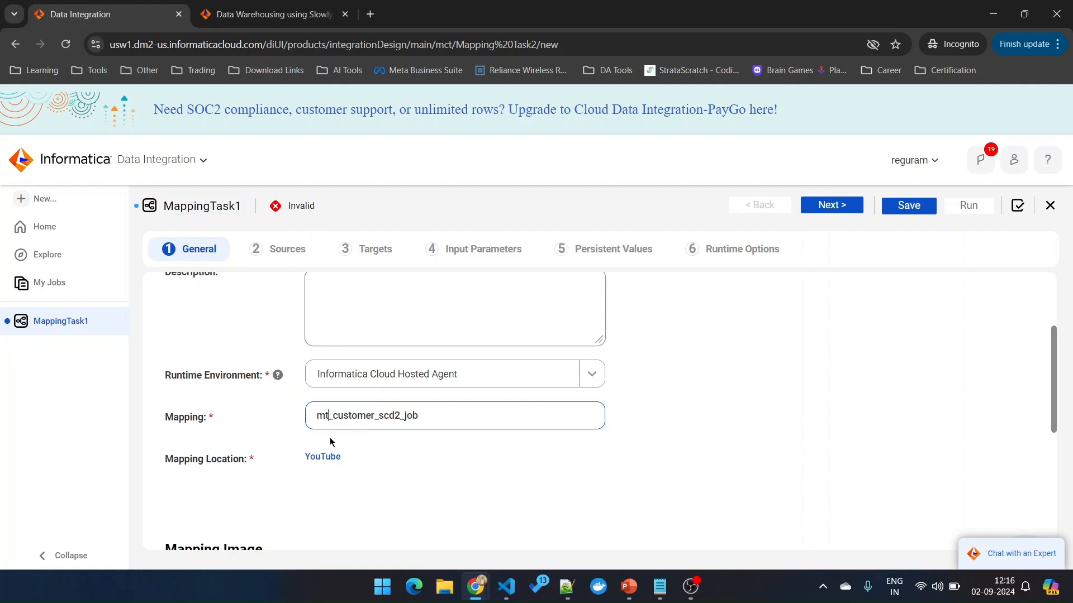
key("BackSpace")
left_click(289, 430)
scroll(286, 416, "down", 1)
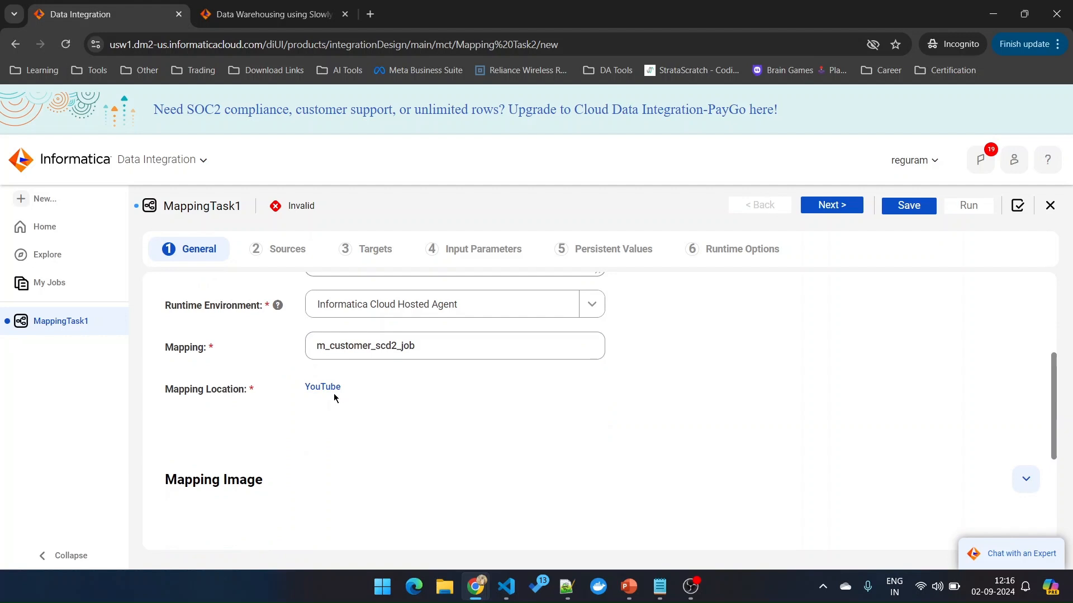
scroll(338, 405, "down", 3)
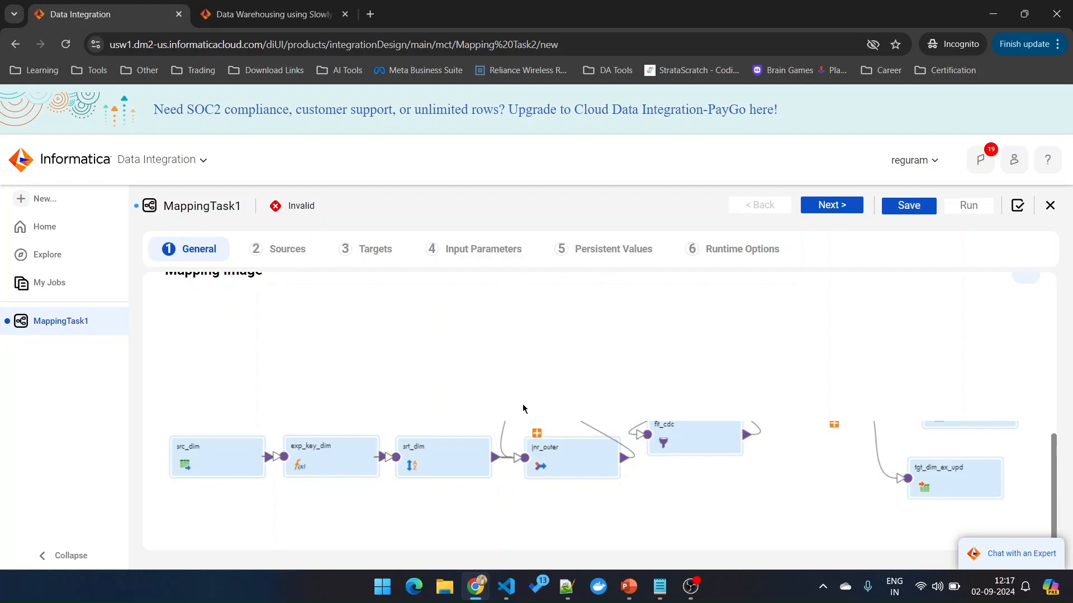
left_click(836, 211)
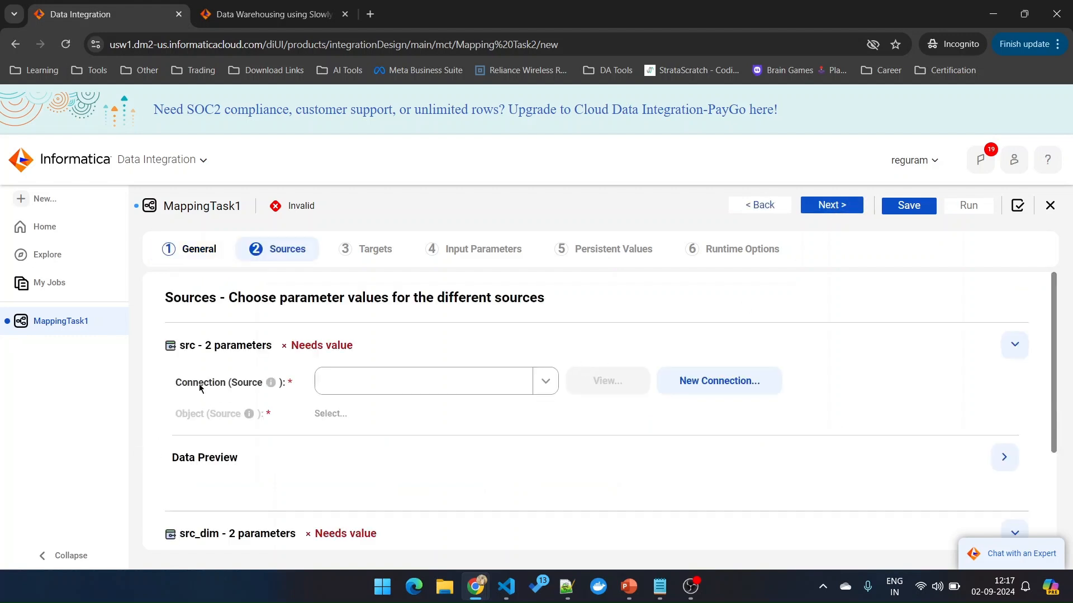
Check the src_customer table in BigQuery, and set the src connection in Informatica to regu_bigquery (Google BigQuery V2).
left_click_drag(176, 383, 261, 388)
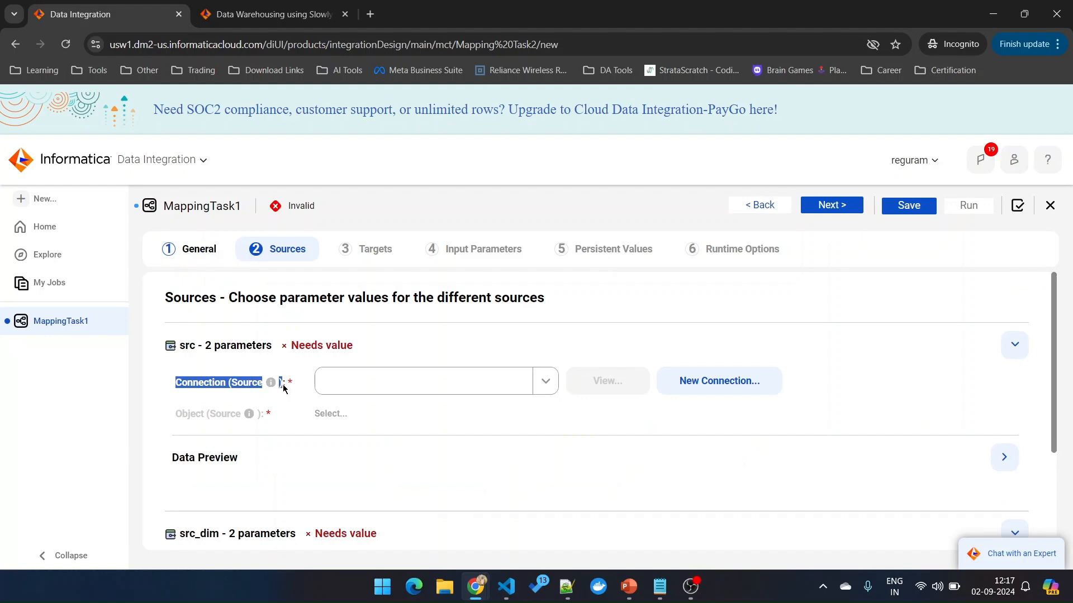
left_click(336, 381)
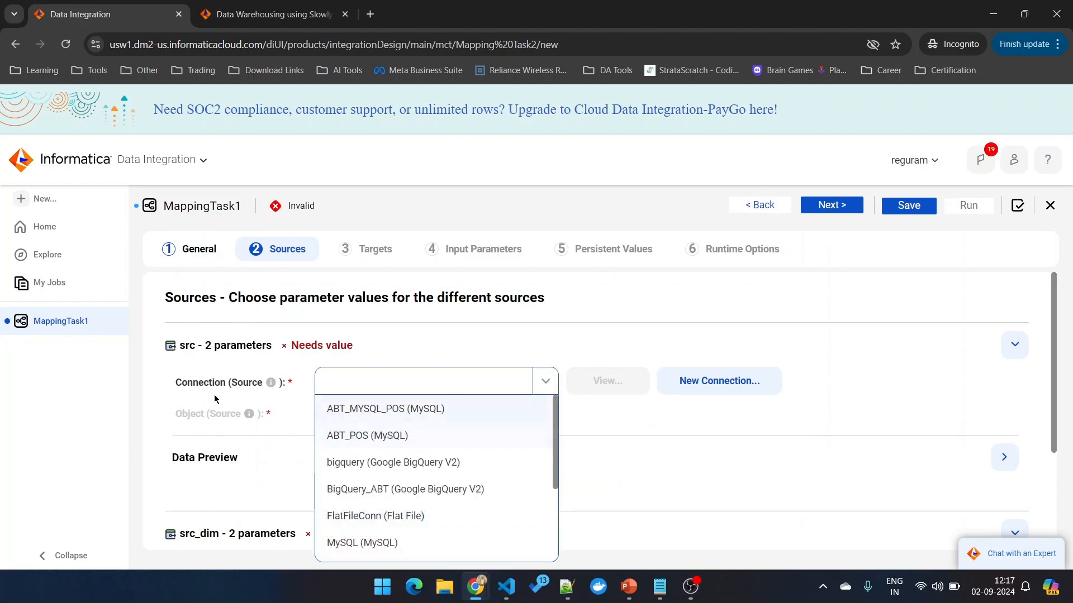
mouse_move(474, 588)
left_click(397, 505)
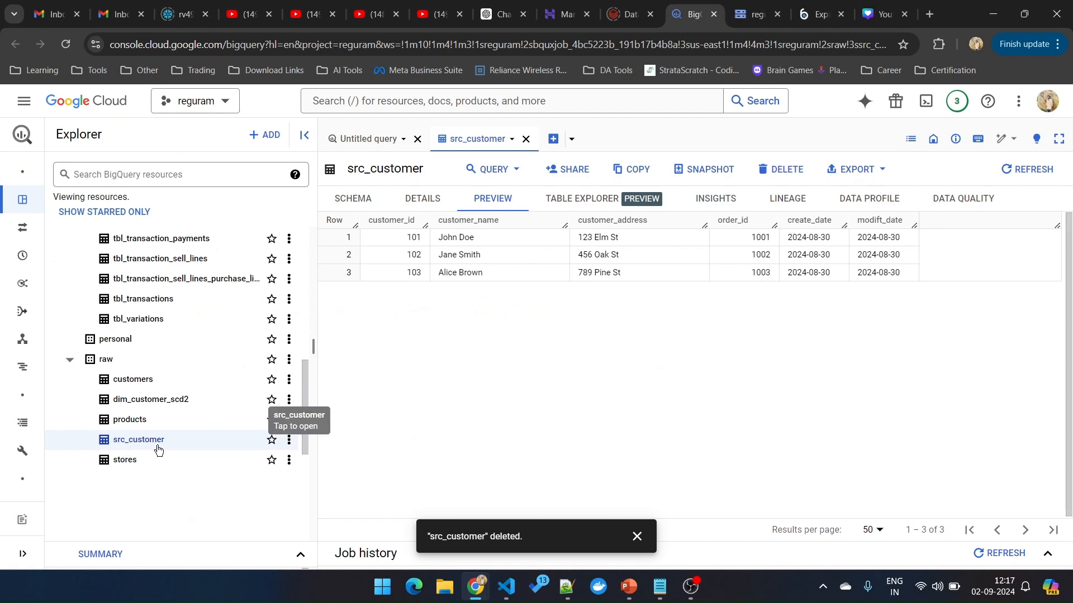
key("alt+Tab")
left_click(545, 387)
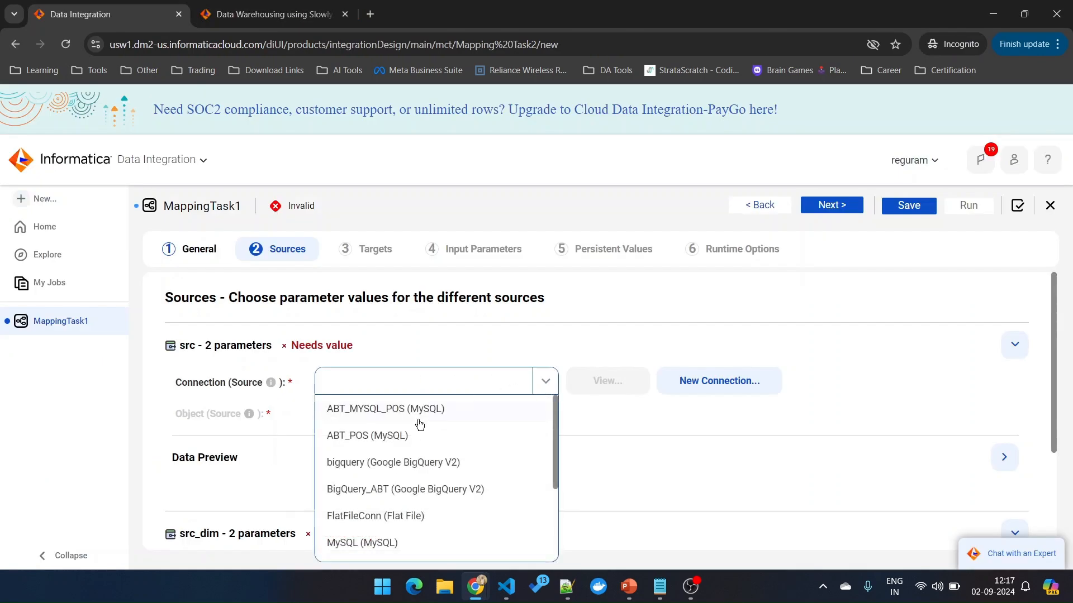
scroll(374, 471, "down", 3)
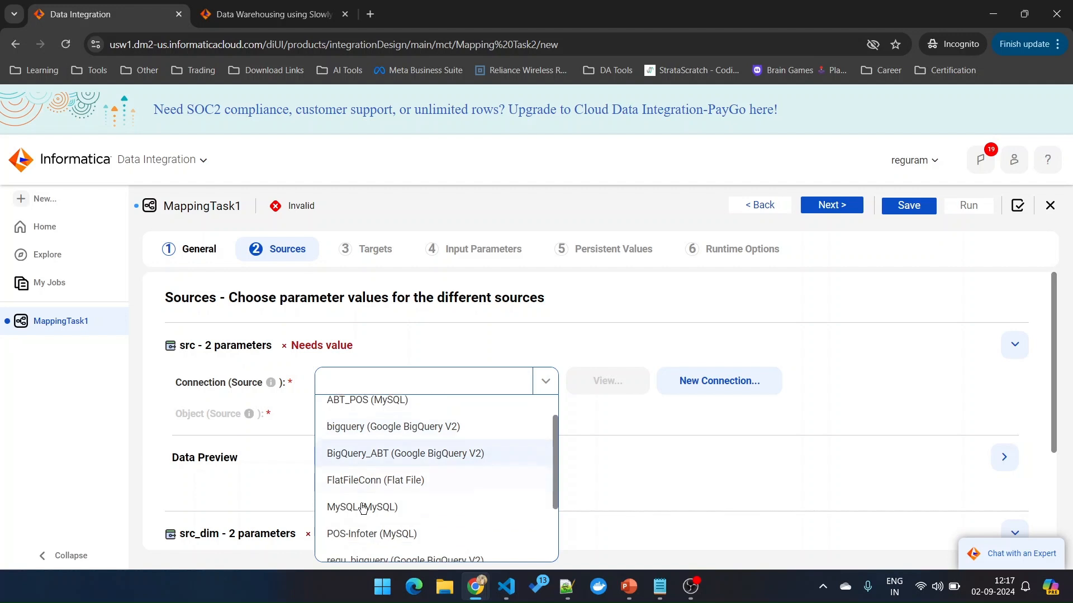
left_click(368, 524)
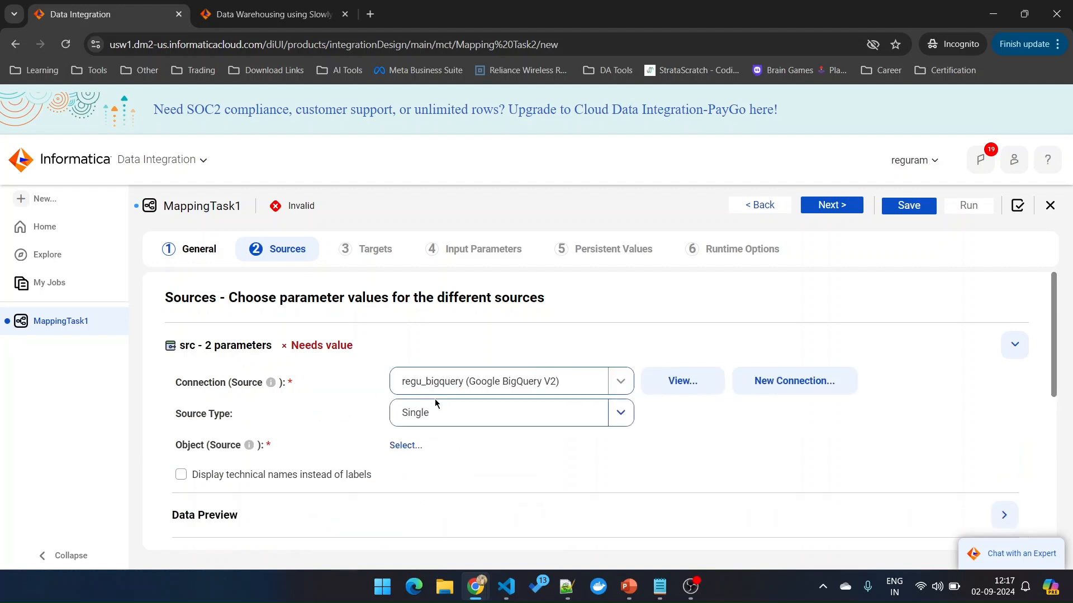
Choose src_customer from the raw package as the src source object and collapse the src parameters.
scroll(340, 405, "down", 1)
scroll(340, 404, "down", 1)
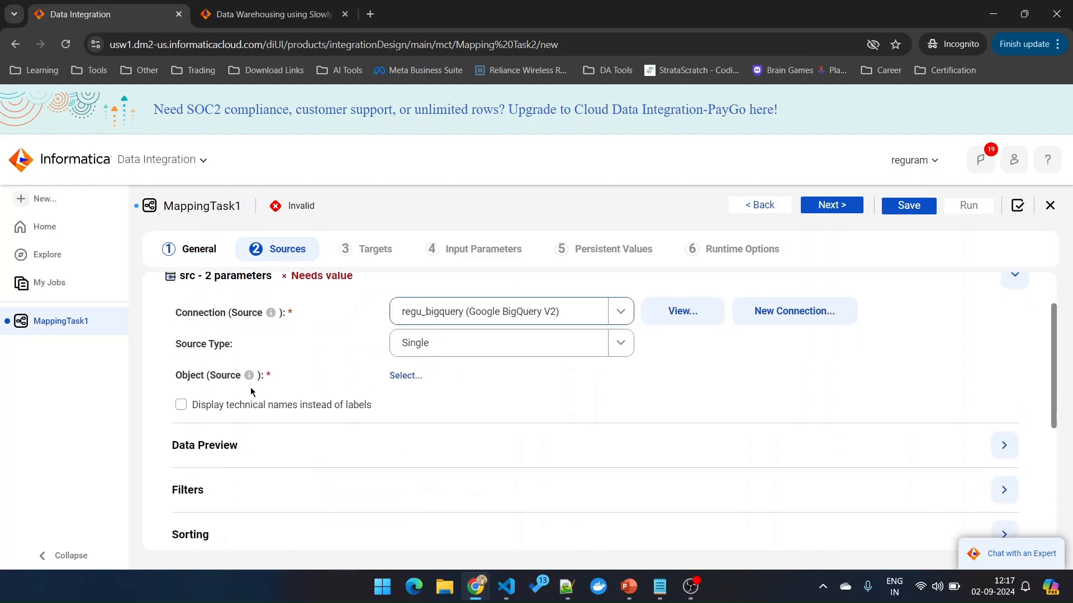
left_click(407, 378)
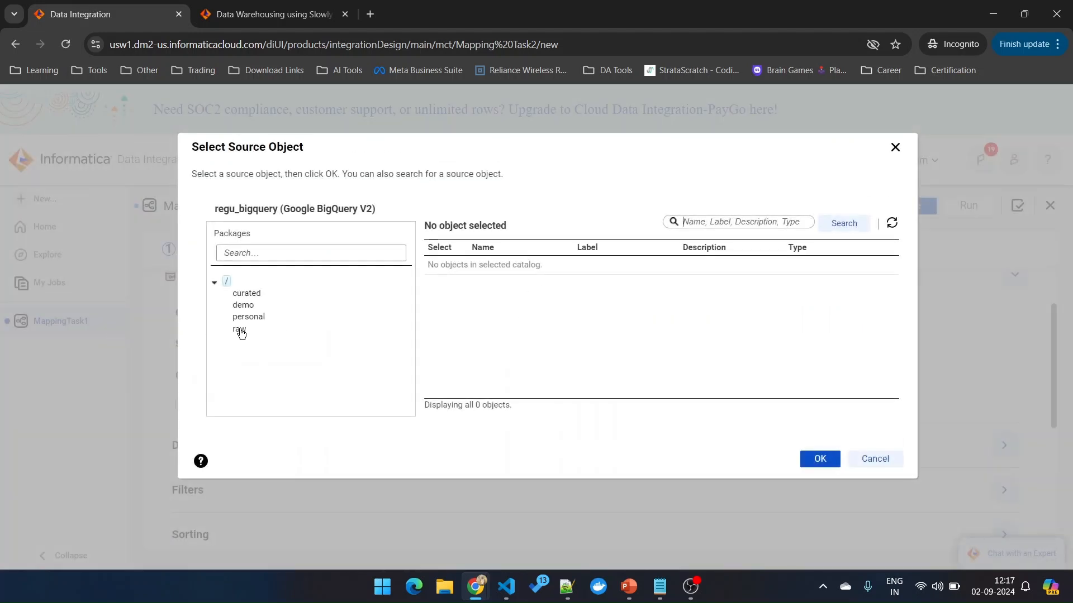
left_click(240, 330)
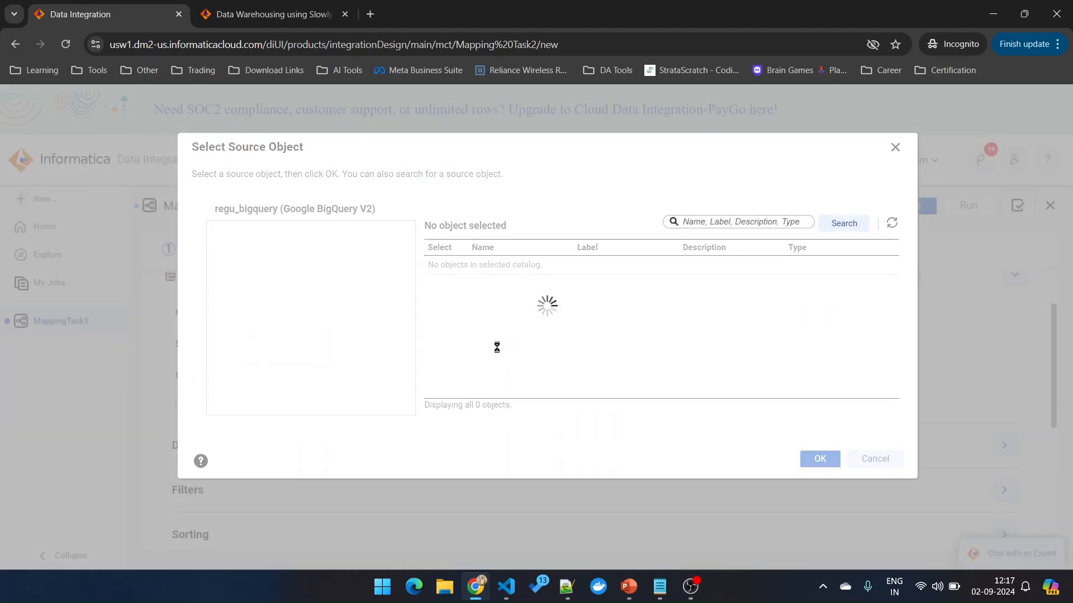
left_click(493, 336)
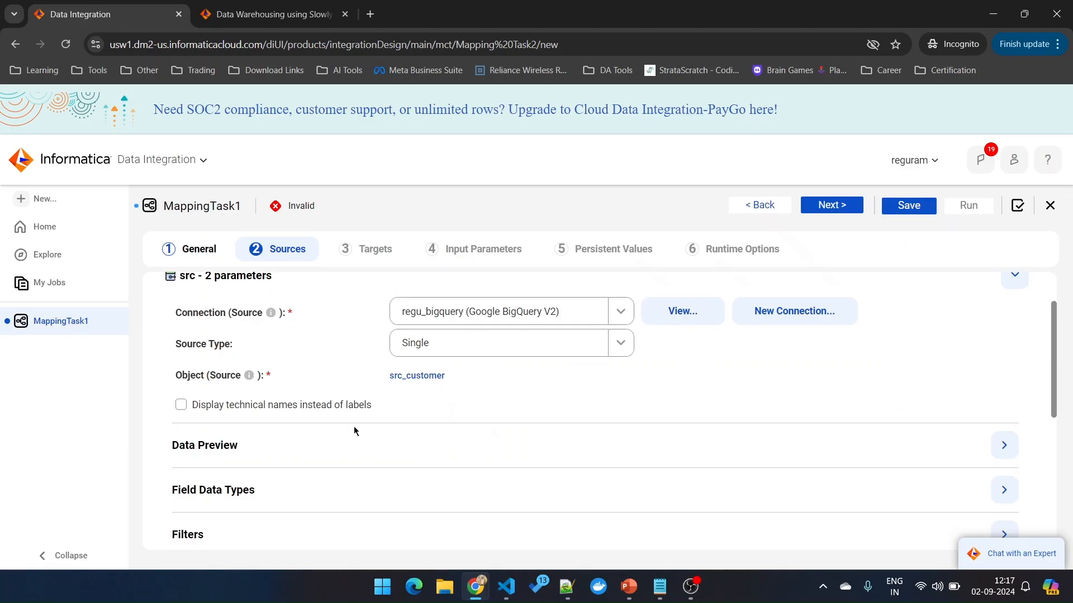
scroll(350, 431, "up", 2)
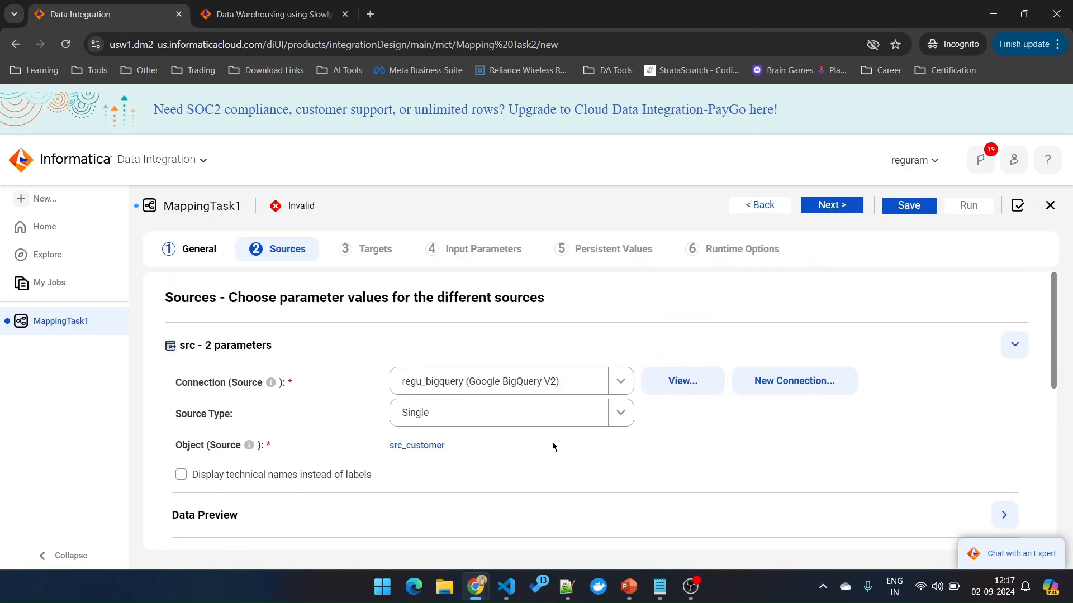
left_click(1015, 343)
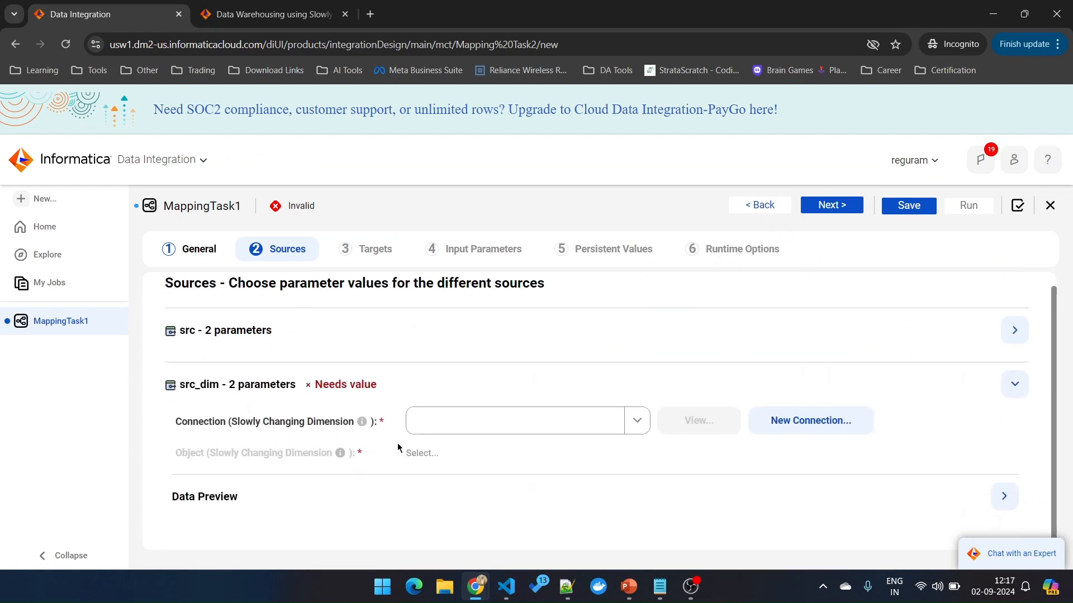
Switch to BigQuery and examine the schema and data preview of the dim_customer_scd2 table.
mouse_move(475, 587)
left_click(402, 505)
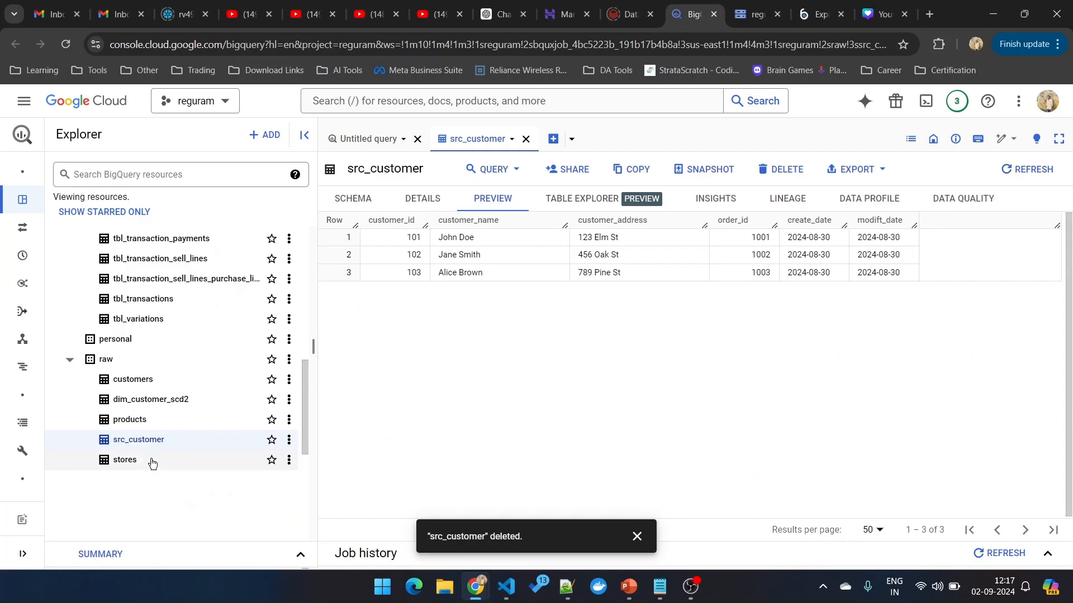
left_click(129, 406)
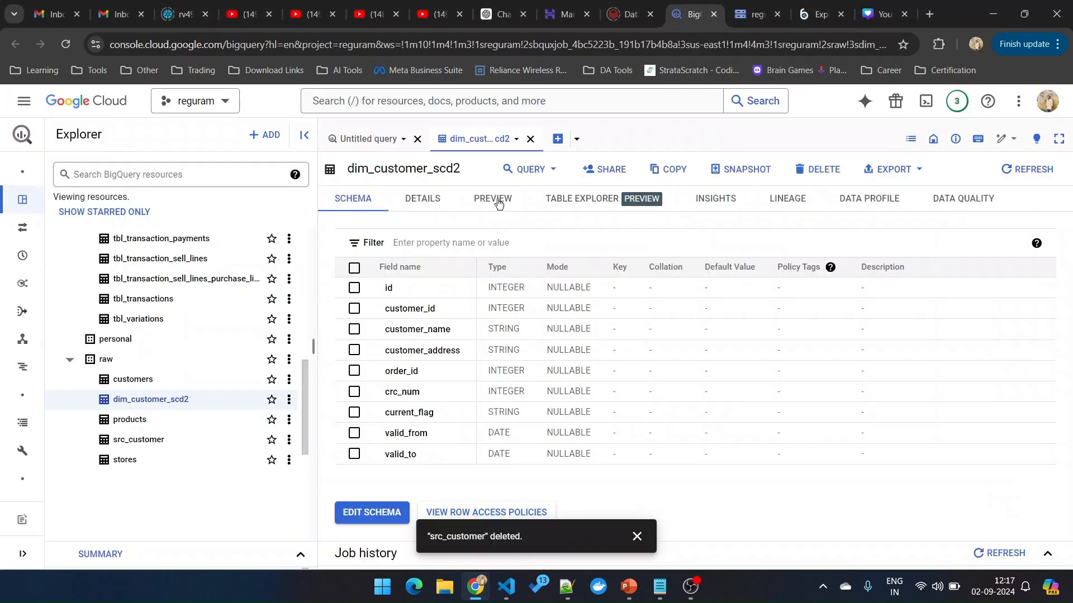
left_click(493, 201)
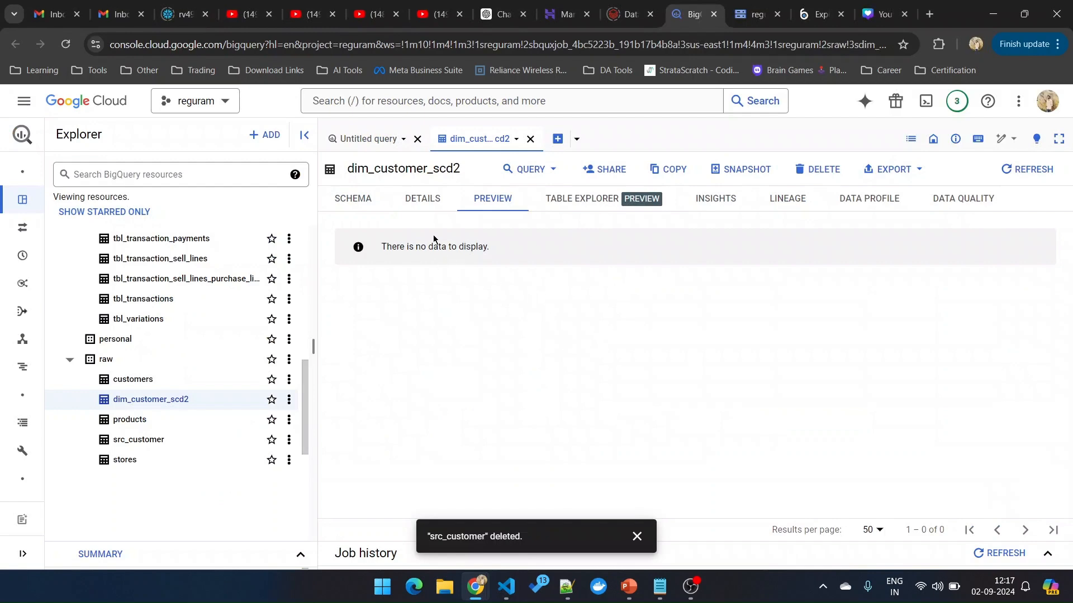
left_click_drag(382, 248, 489, 300)
left_click(494, 319)
Switch back to Informatica and set the src_dim connection to regu_bigquery (Google BigQuery V2).
key("alt+Tab")
left_click(637, 422)
scroll(489, 352, "down", 1)
left_click(467, 316)
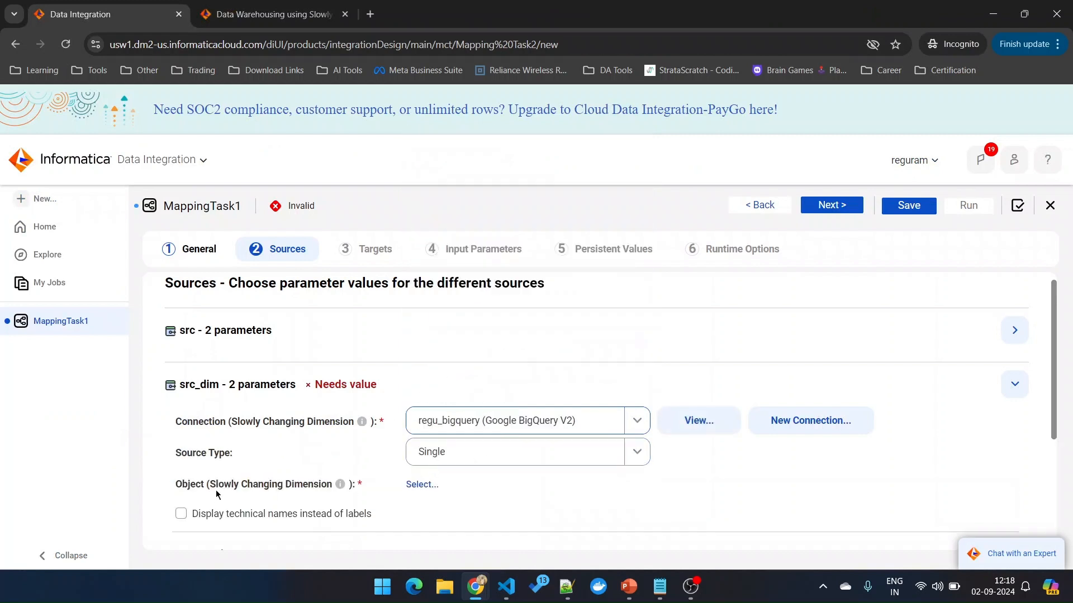
Choose dim_customer_scd2 from the raw package as the src_dim Slowly Changing Dimension object.
left_click(418, 486)
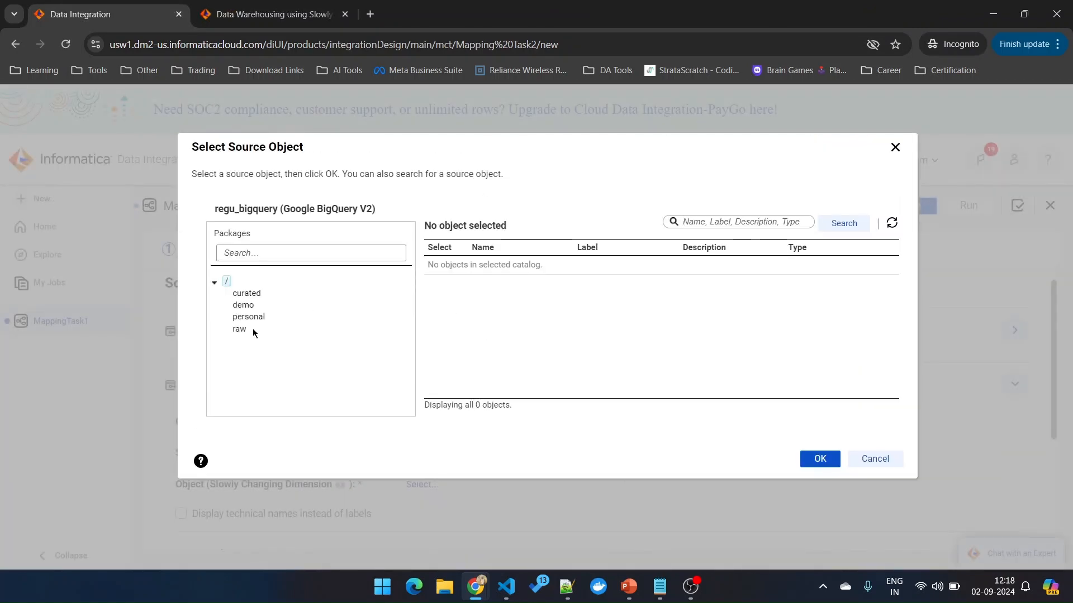
left_click(235, 331)
left_click(494, 300)
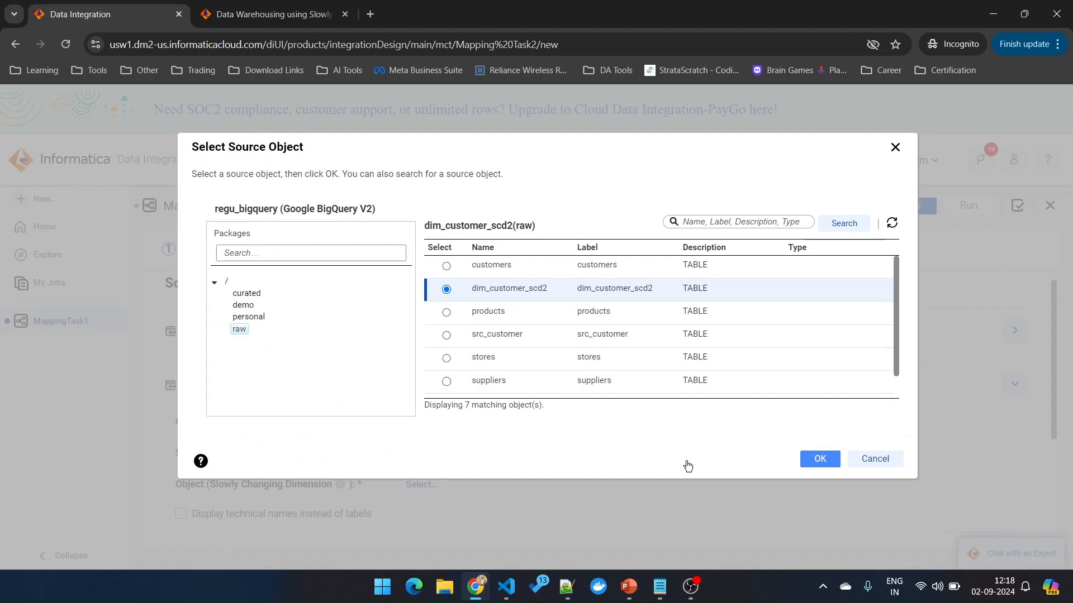
scroll(354, 455, "down", 1)
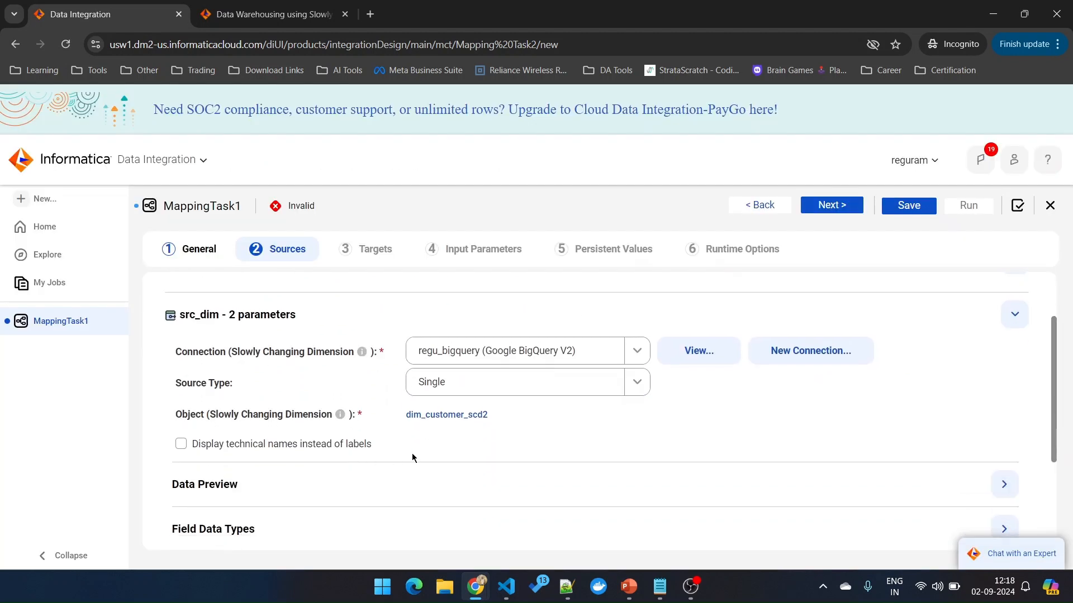
Add a simple filter to src_dim on dim_customer_scd2 where current_flag Equals Y.
scroll(371, 431, "up", 1)
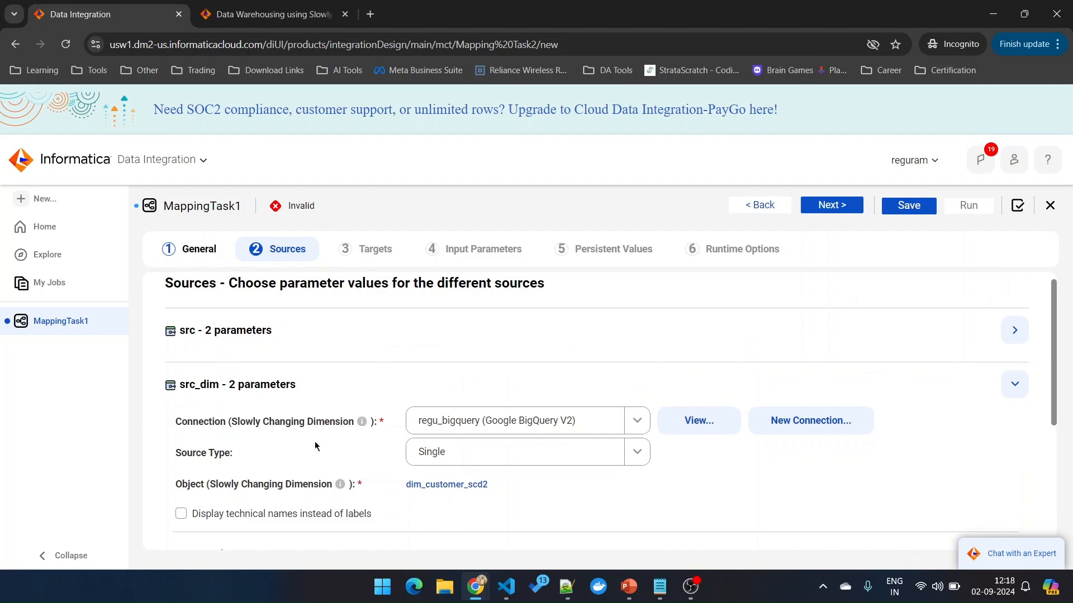
scroll(315, 444, "down", 1)
scroll(282, 467, "down", 1)
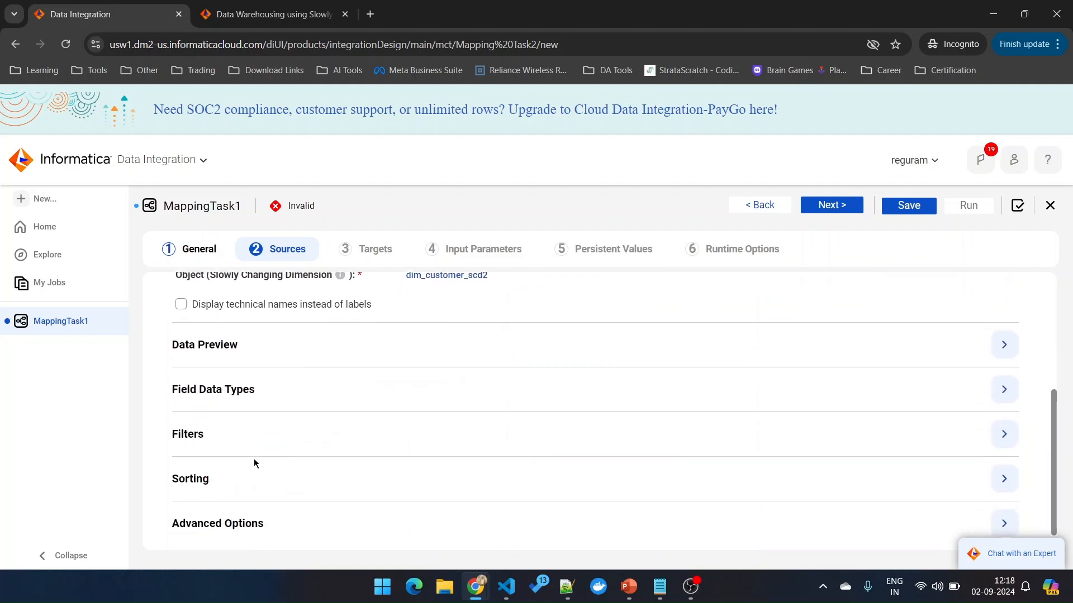
left_click(1004, 434)
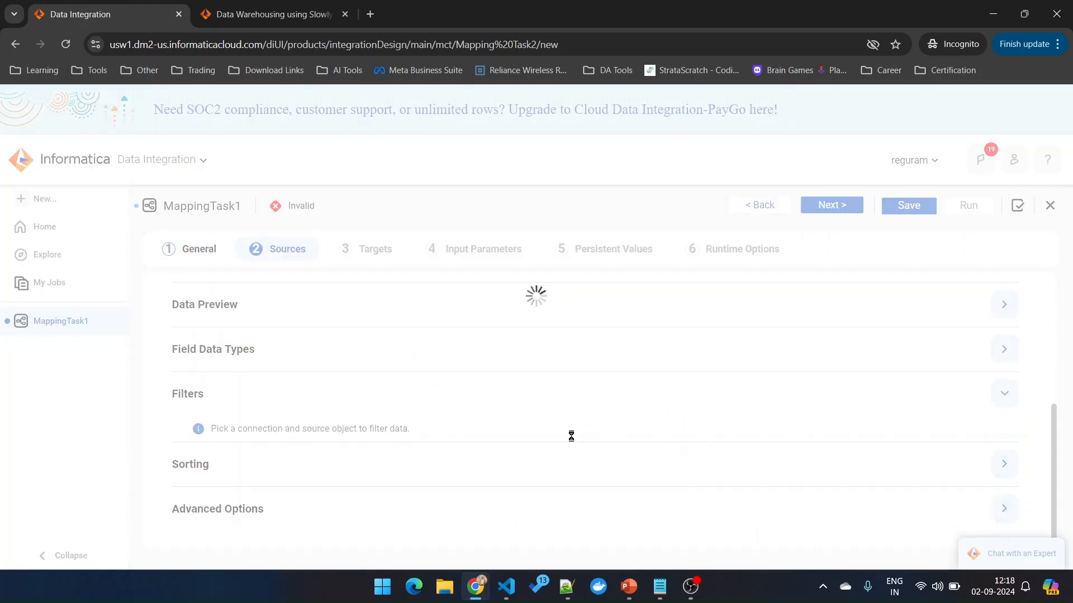
scroll(568, 440, "down", 1)
scroll(500, 440, "up", 4)
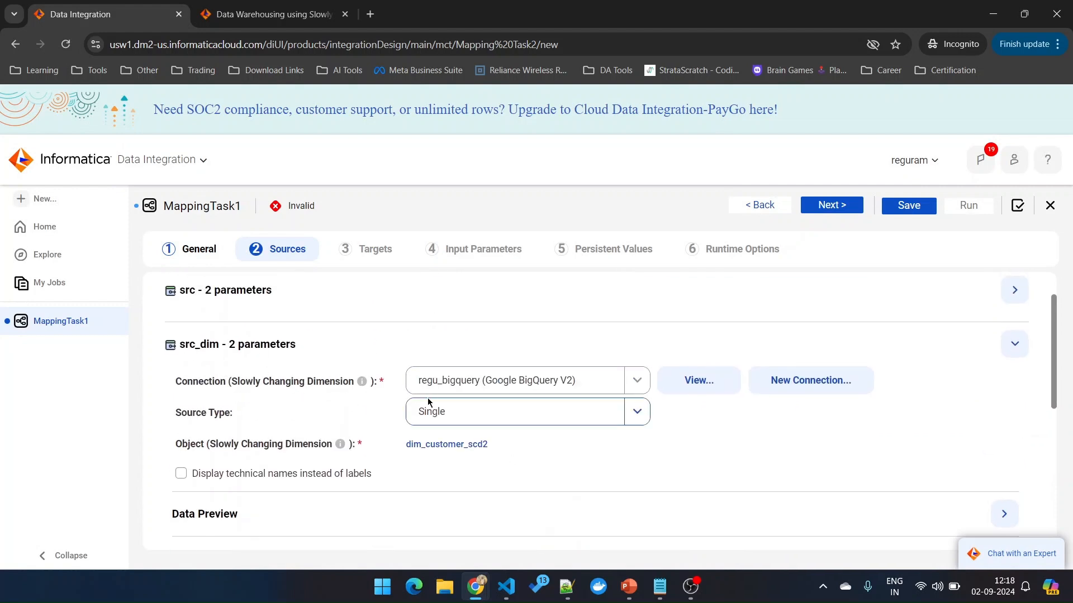
scroll(427, 400, "down", 1)
scroll(427, 408, "down", 4)
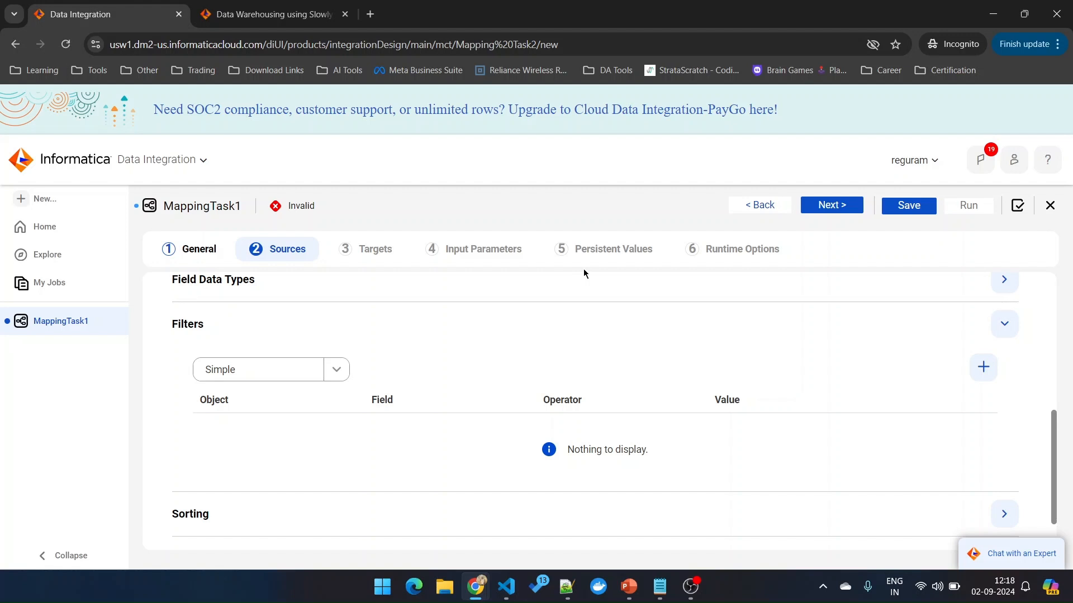
left_click(983, 367)
left_click(532, 435)
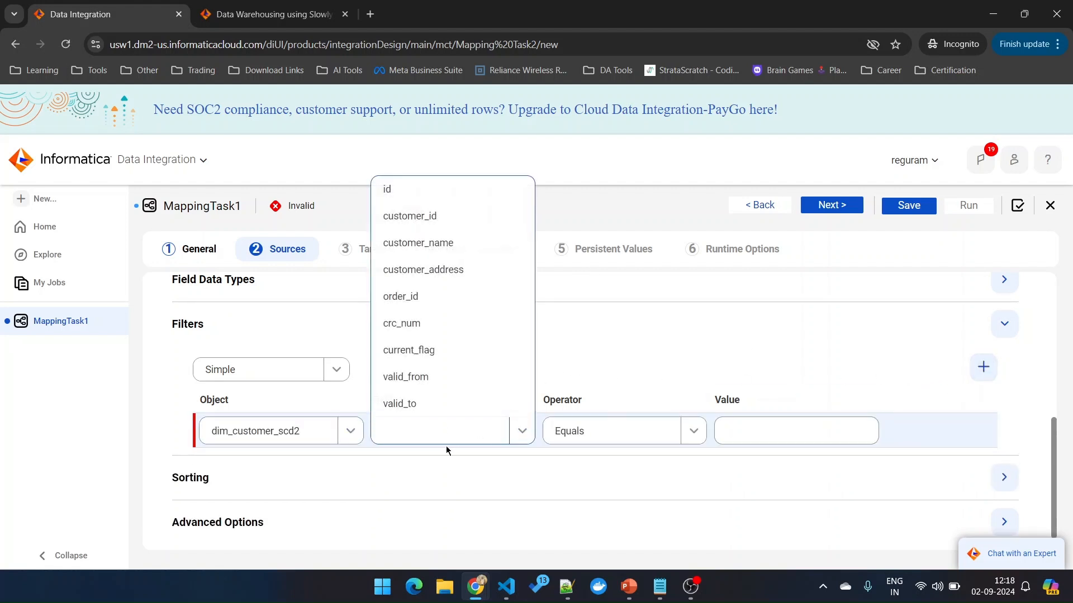
left_click(408, 359)
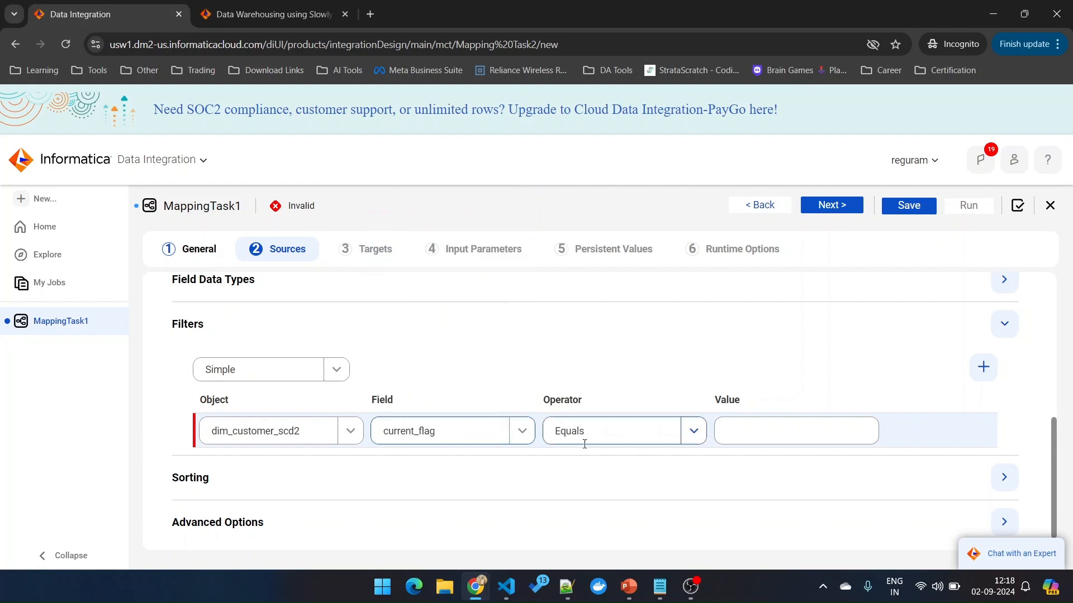
left_click(779, 435)
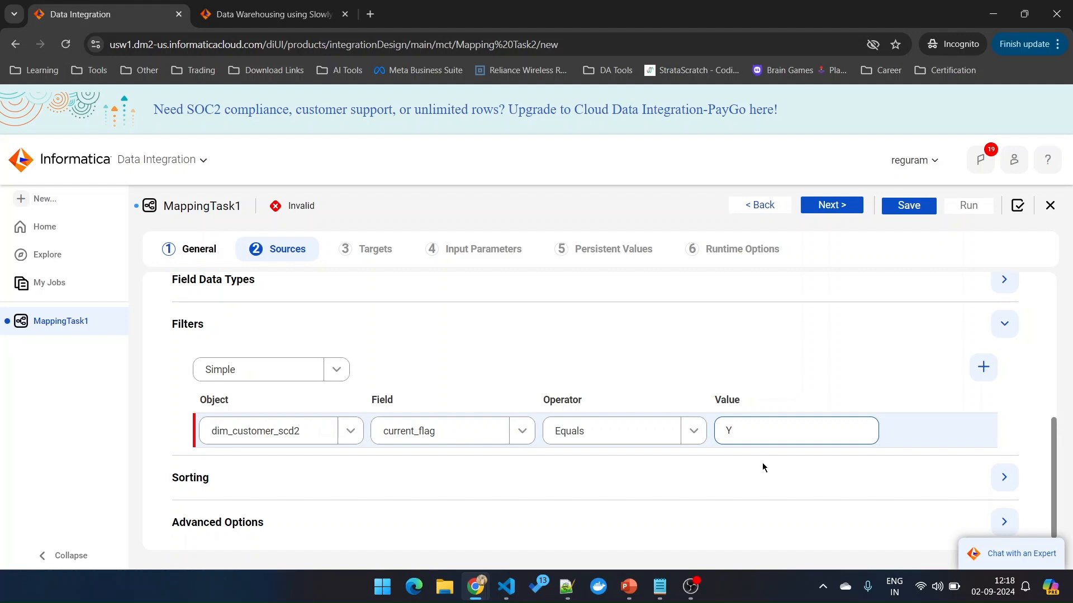
left_click(723, 370)
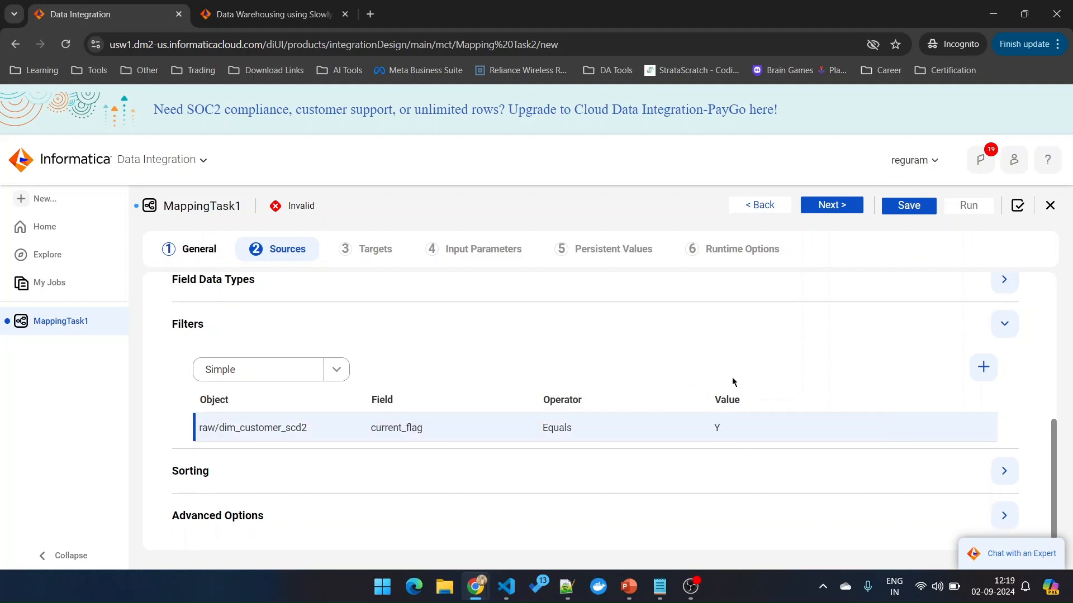
Collapse the src_dim parameters and proceed to the Targets stage of the mapping task.
scroll(518, 433, "up", 4)
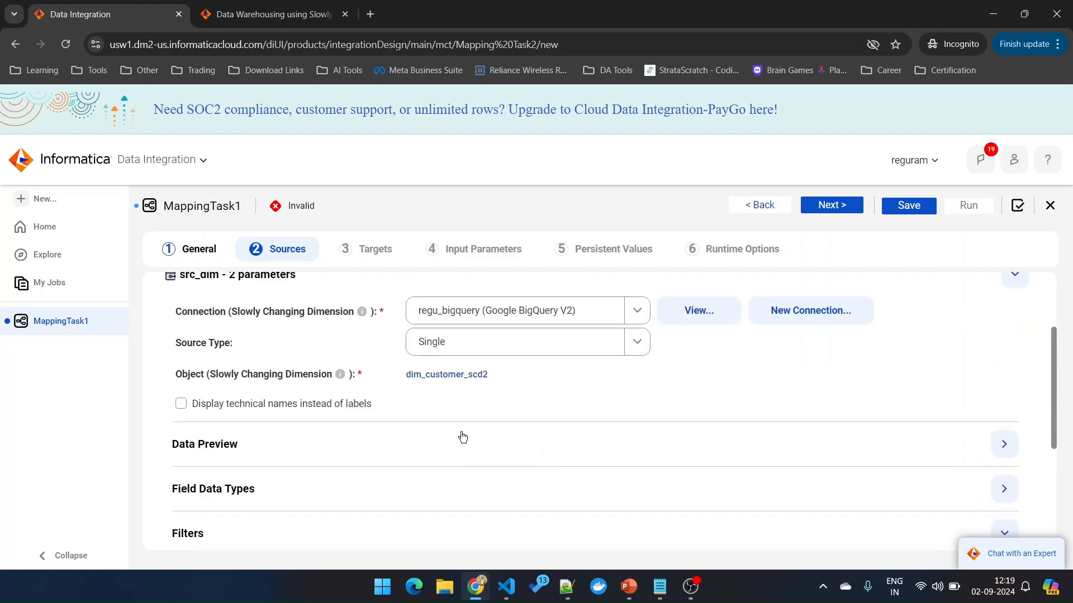
scroll(614, 425, "down", 1)
scroll(502, 413, "up", 4)
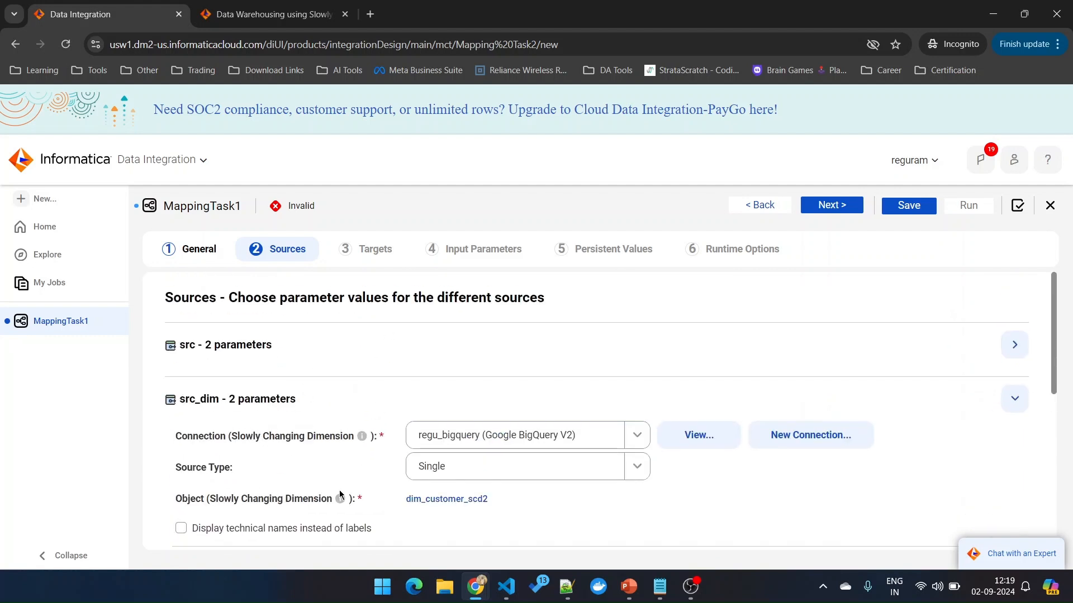
left_click(1012, 400)
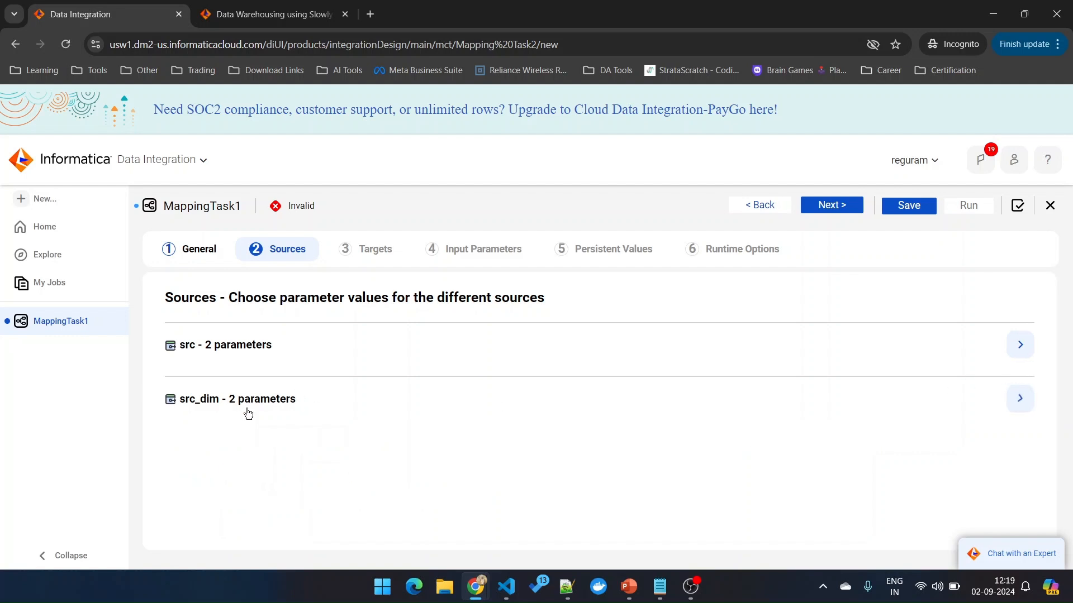
left_click(827, 206)
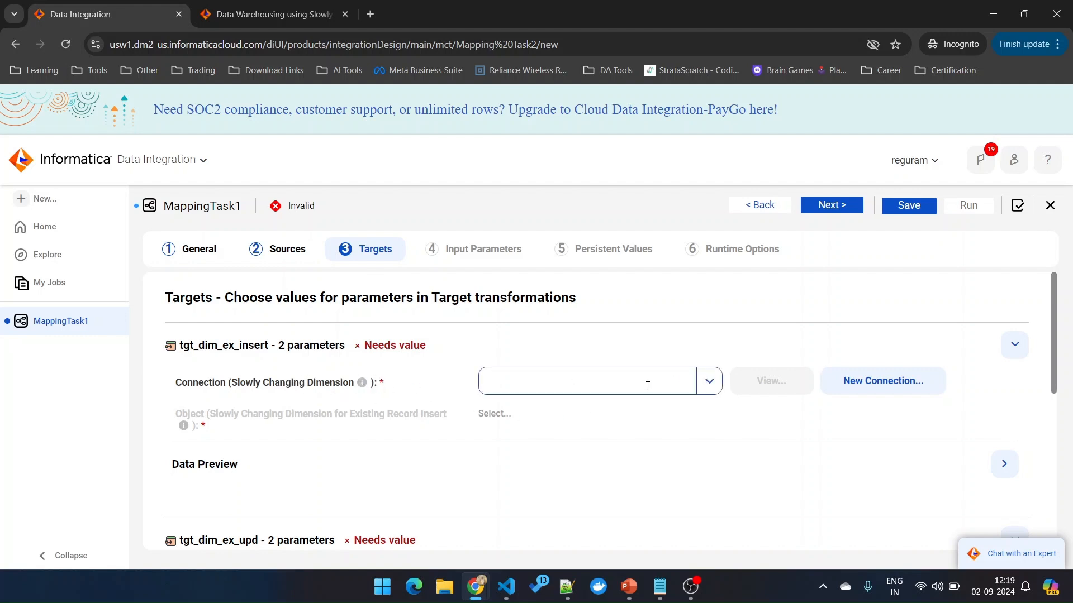
Set the tgt_dim_ex_insert connection to regu_bigquery (Google BigQuery V2) and choose dim_customer_scd2 from the raw package as its target object.
left_click(710, 382)
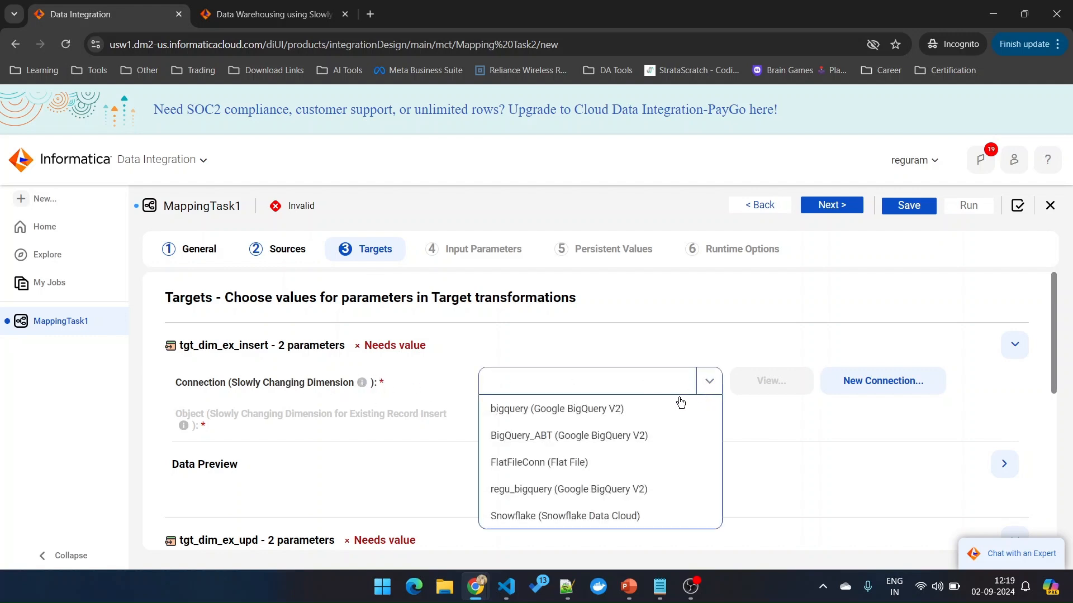
left_click(542, 492)
left_click(494, 414)
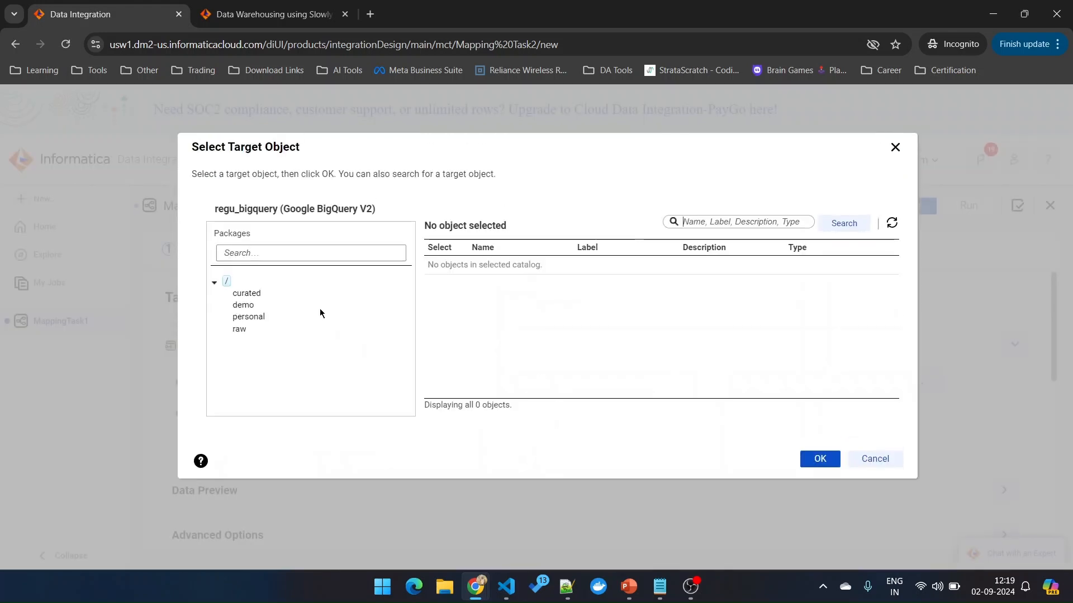
left_click(239, 329)
left_click(523, 288)
left_click(819, 458)
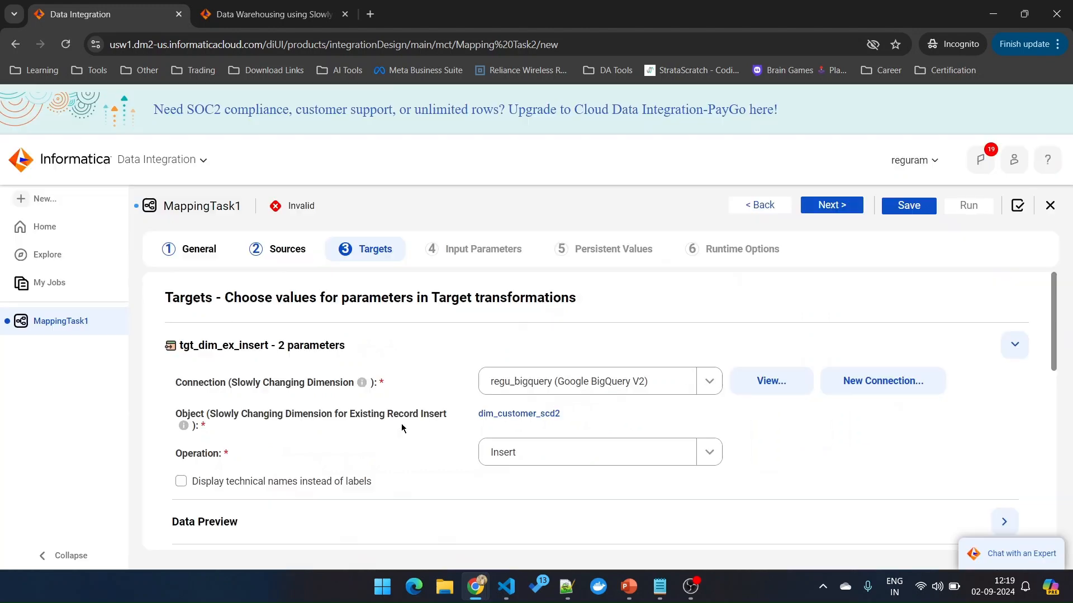
Review the operation setting of tgt_dim_ex_insert and collapse its parameters.
scroll(292, 424, "down", 1)
left_click_drag(182, 384, 219, 387)
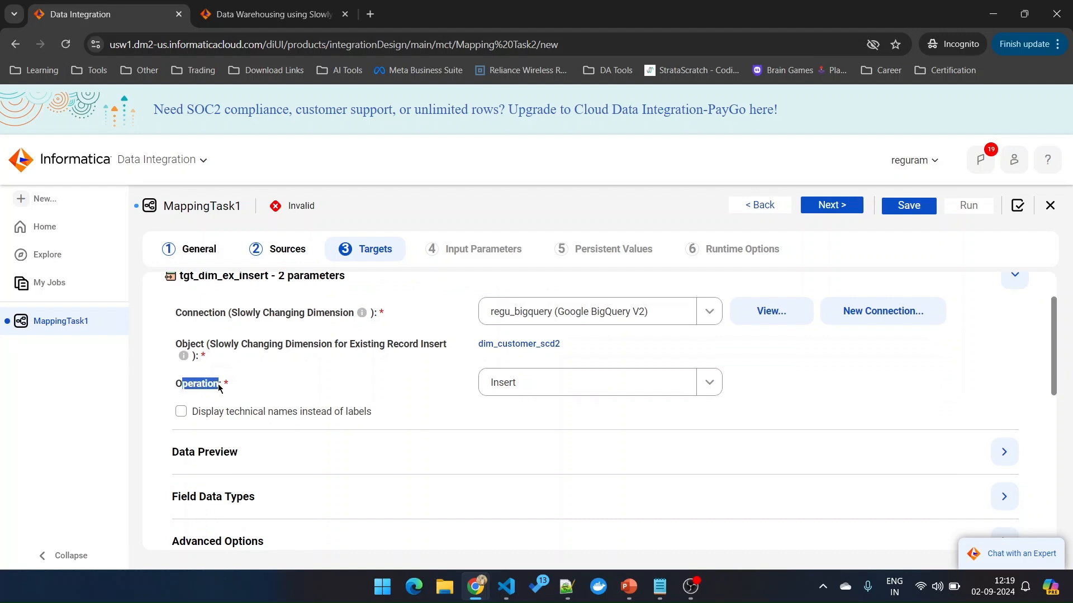
left_click(446, 392)
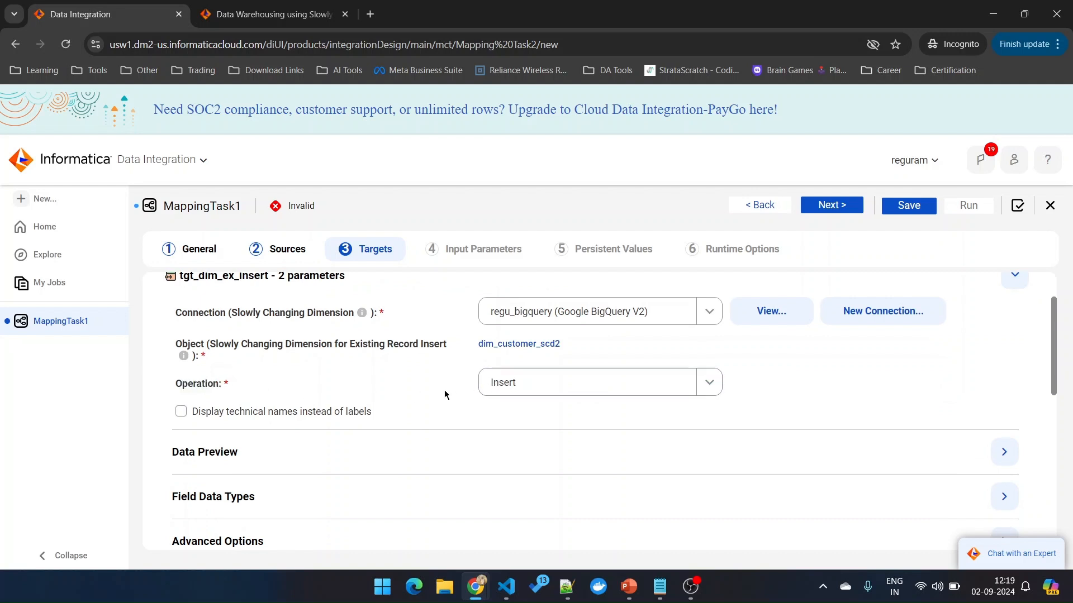
scroll(239, 367, "up", 1)
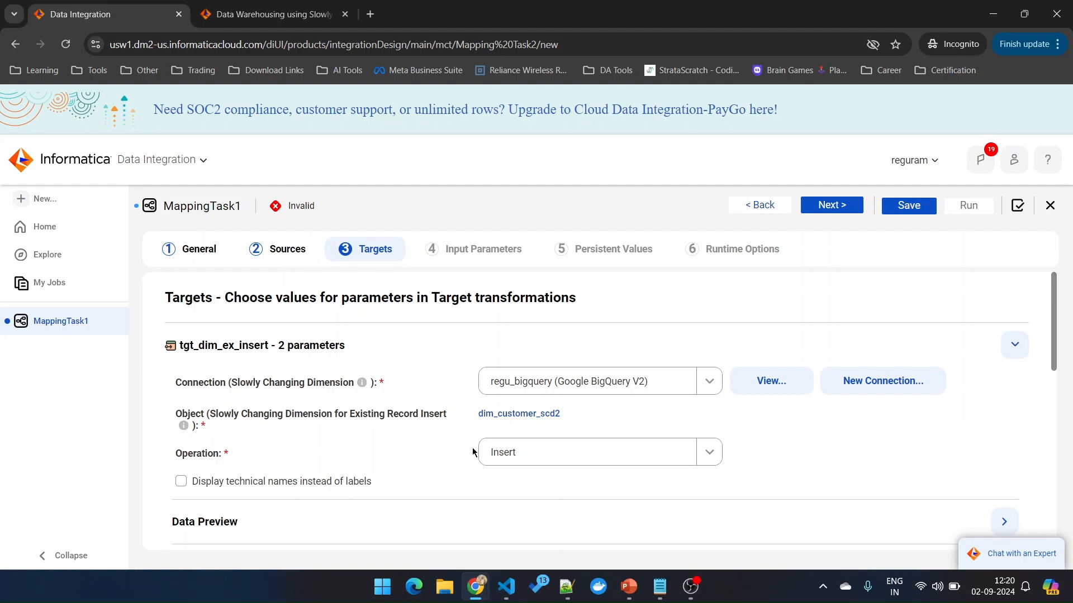
left_click(226, 349)
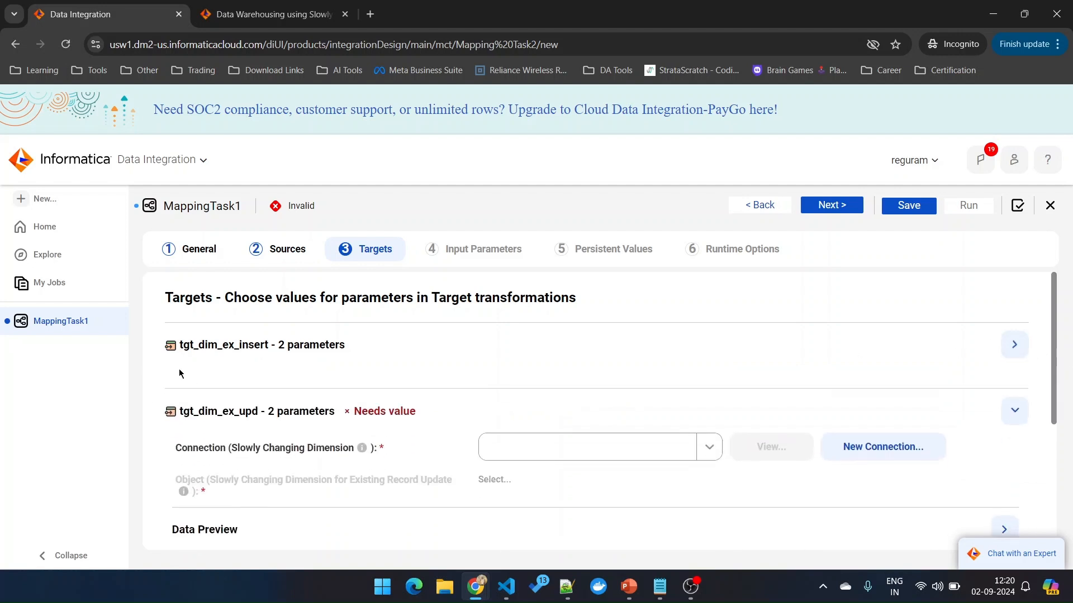
Set the tgt_dim_ex_upd connection to regu_bigquery (Google BigQuery V2) and choose dim_customer_scd2 from the raw package as its target object.
scroll(222, 364, "down", 1)
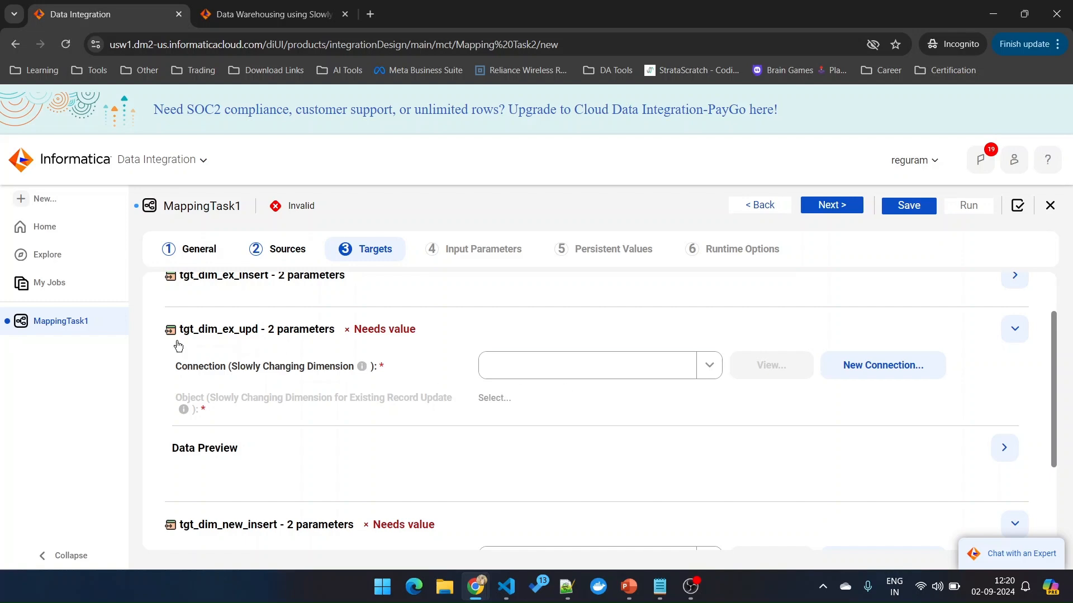
left_click(709, 365)
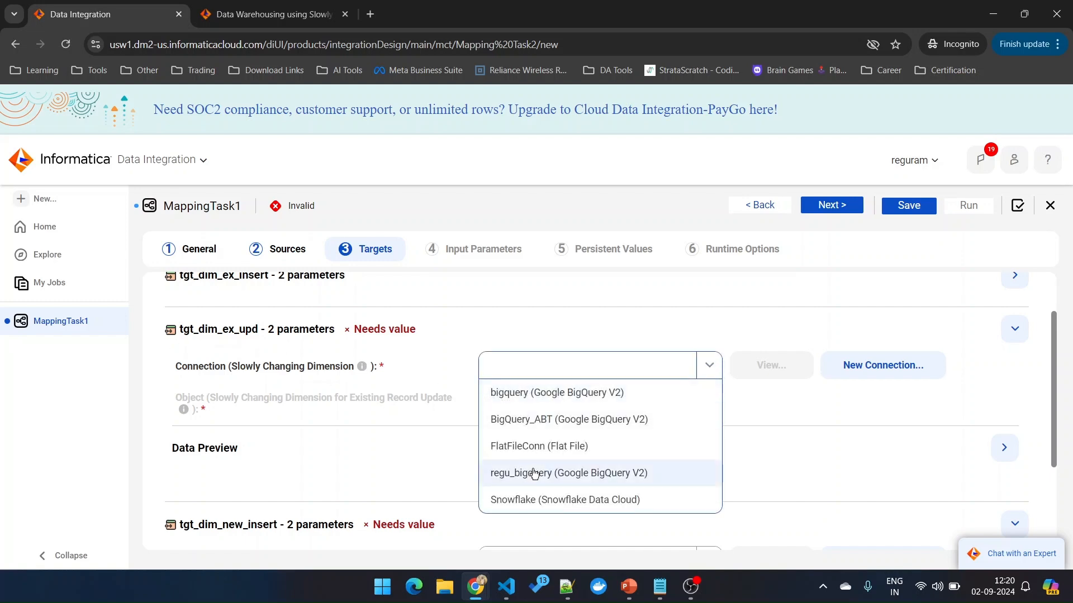
left_click(534, 474)
left_click(502, 400)
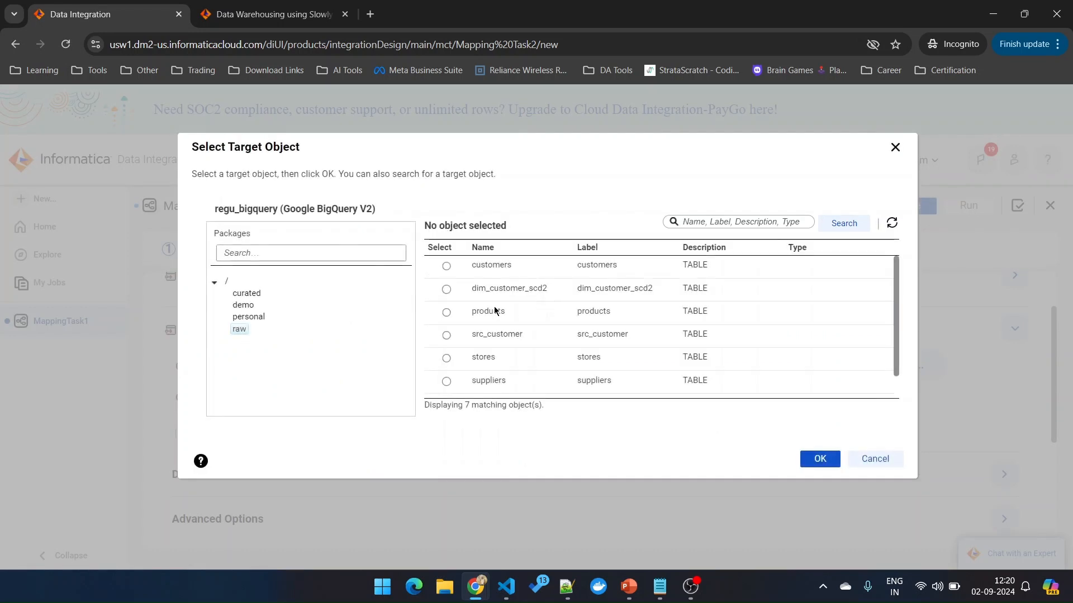
left_click(537, 290)
left_click(816, 460)
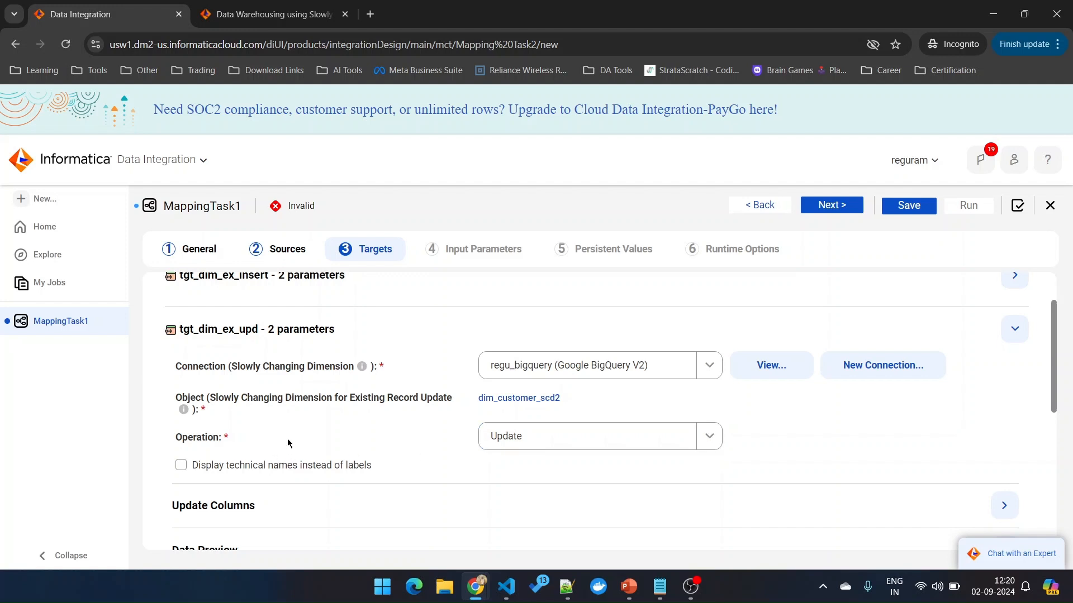
Add id as the update column of tgt_dim_ex_upd and collapse its parameters.
scroll(384, 502, "down", 3)
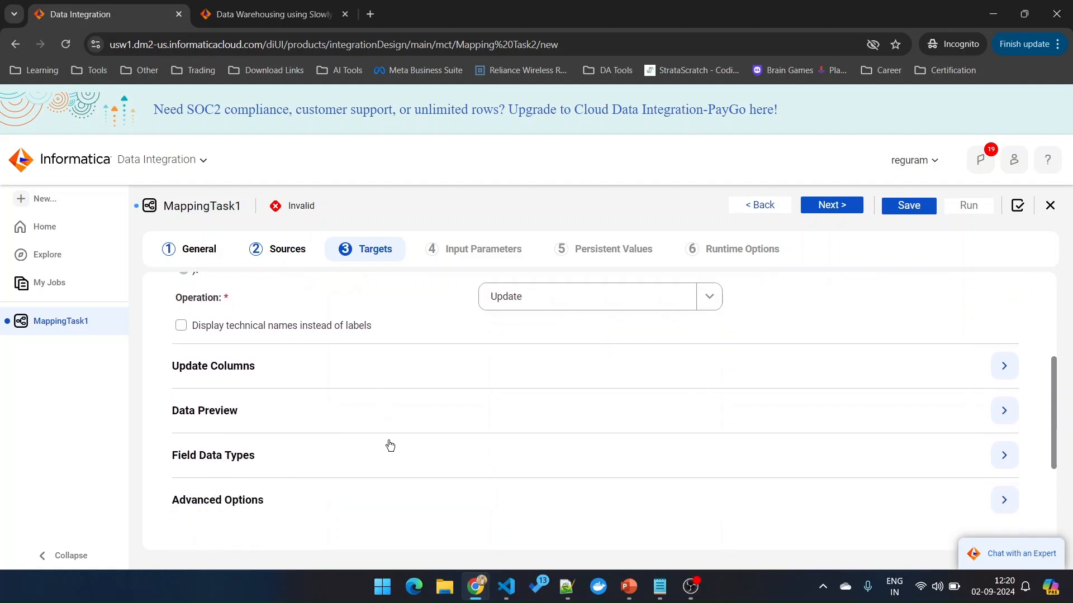
left_click(226, 372)
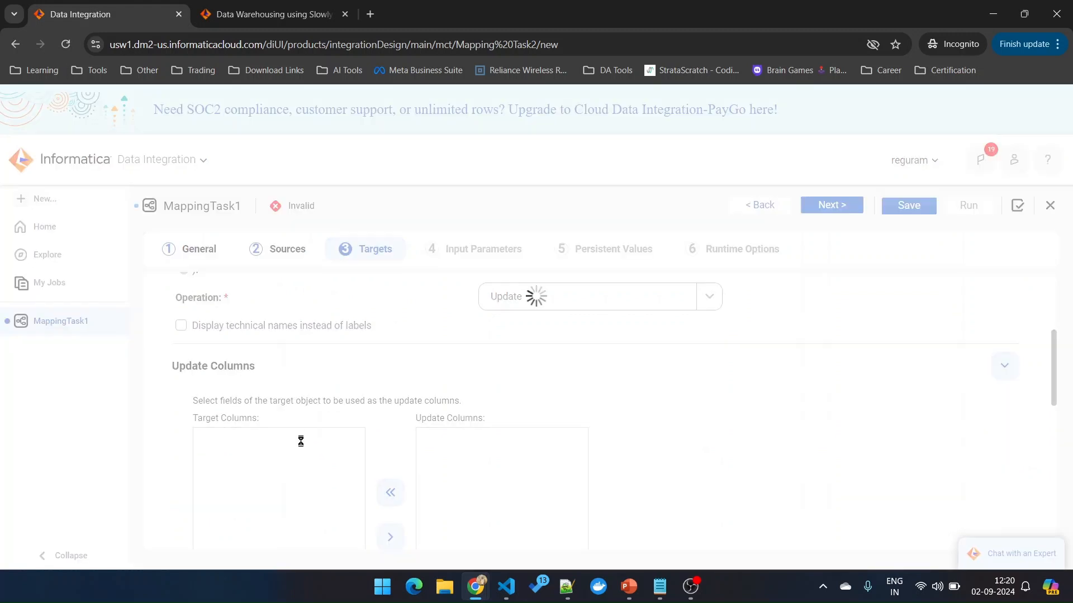
left_click(231, 454)
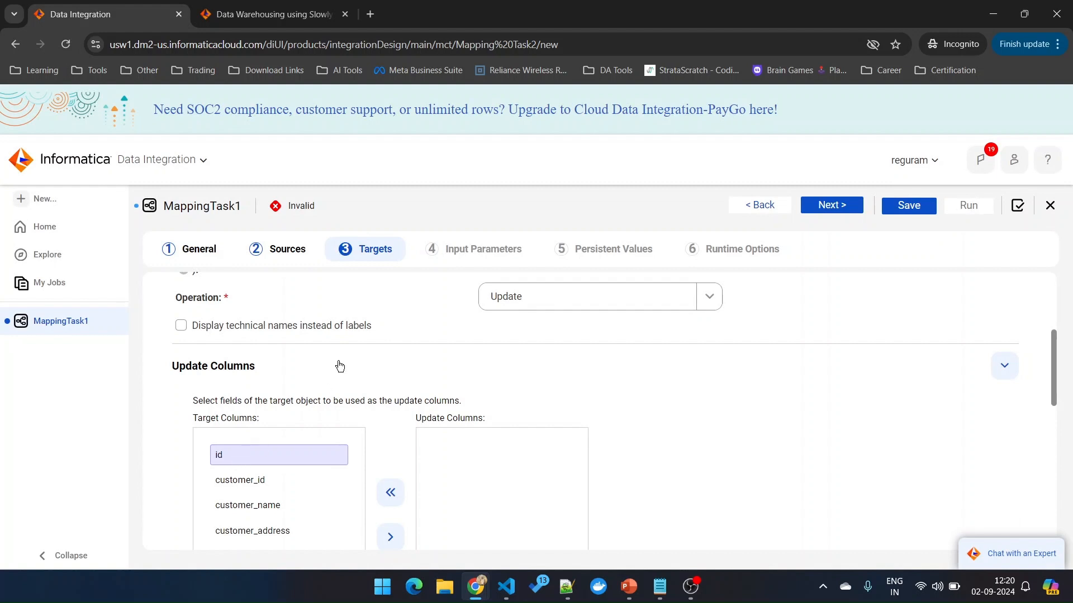
scroll(302, 391, "down", 1)
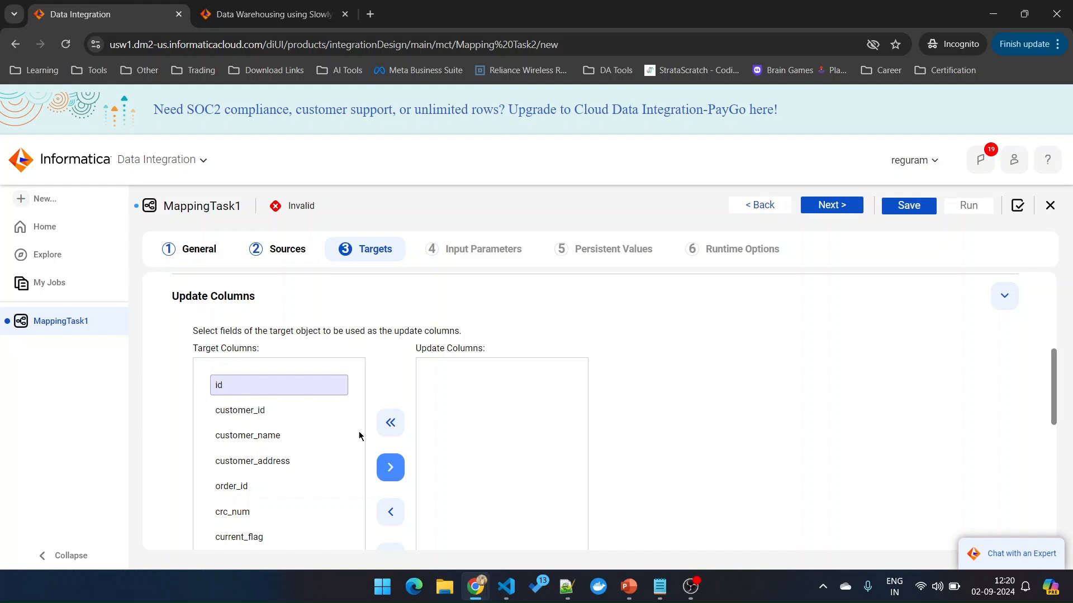
left_click(390, 467)
scroll(826, 384, "up", 2)
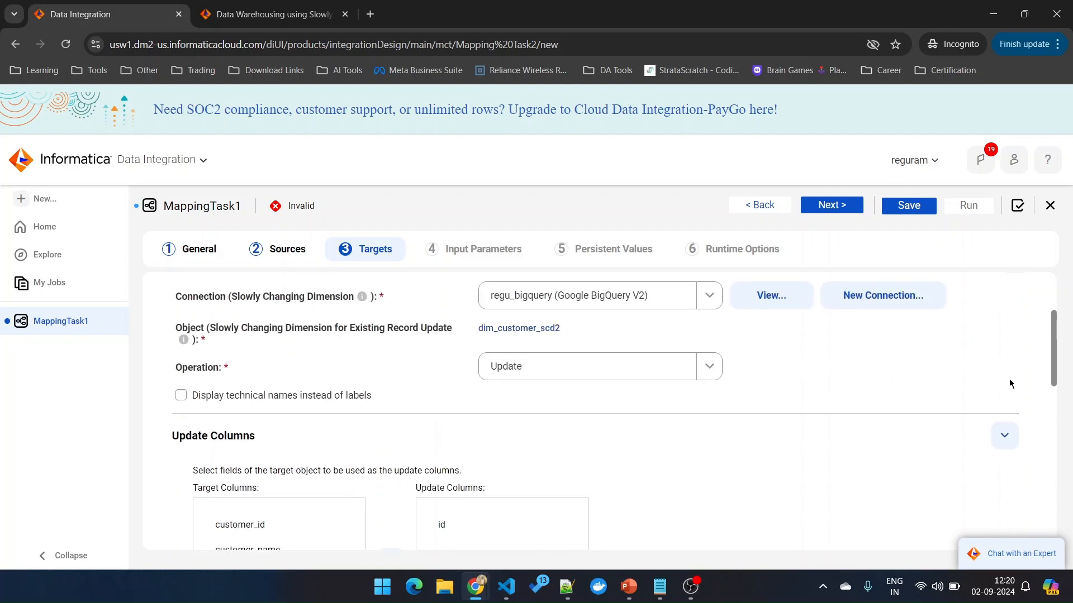
left_click(1004, 432)
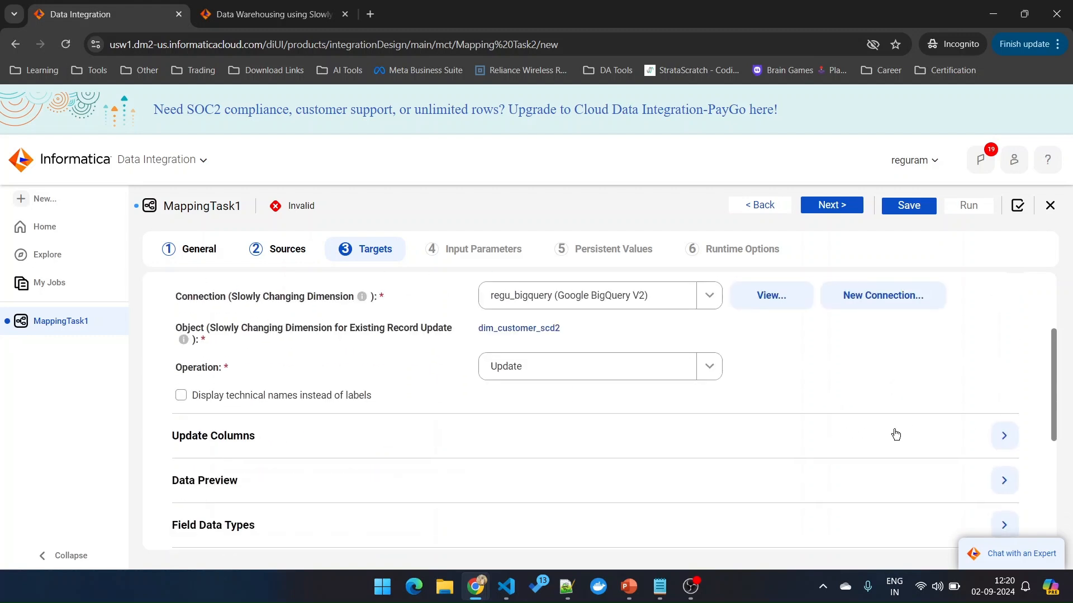
scroll(489, 424, "up", 1)
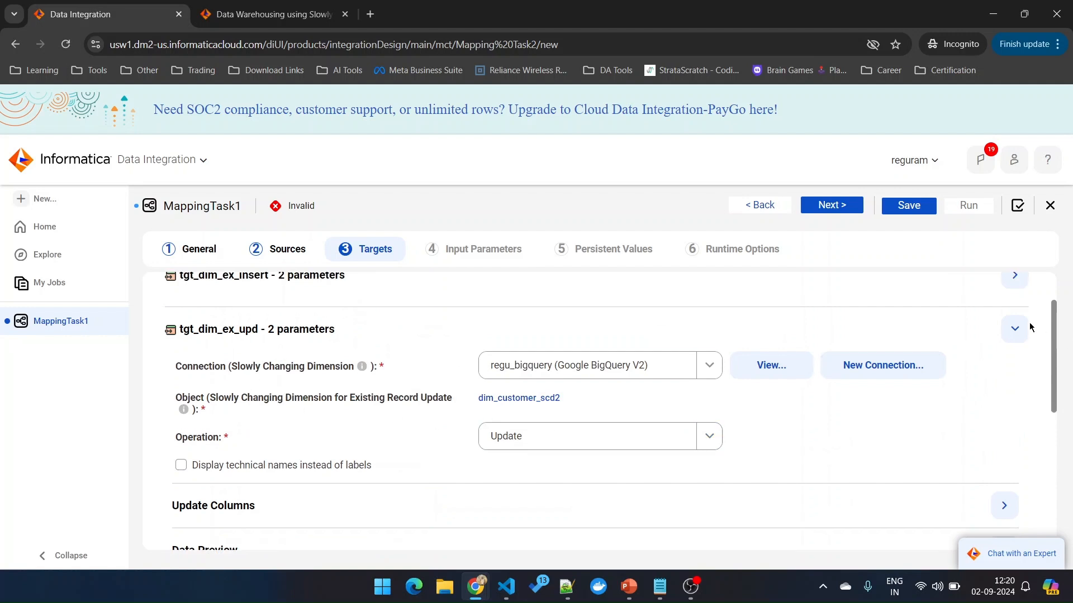
left_click(1014, 328)
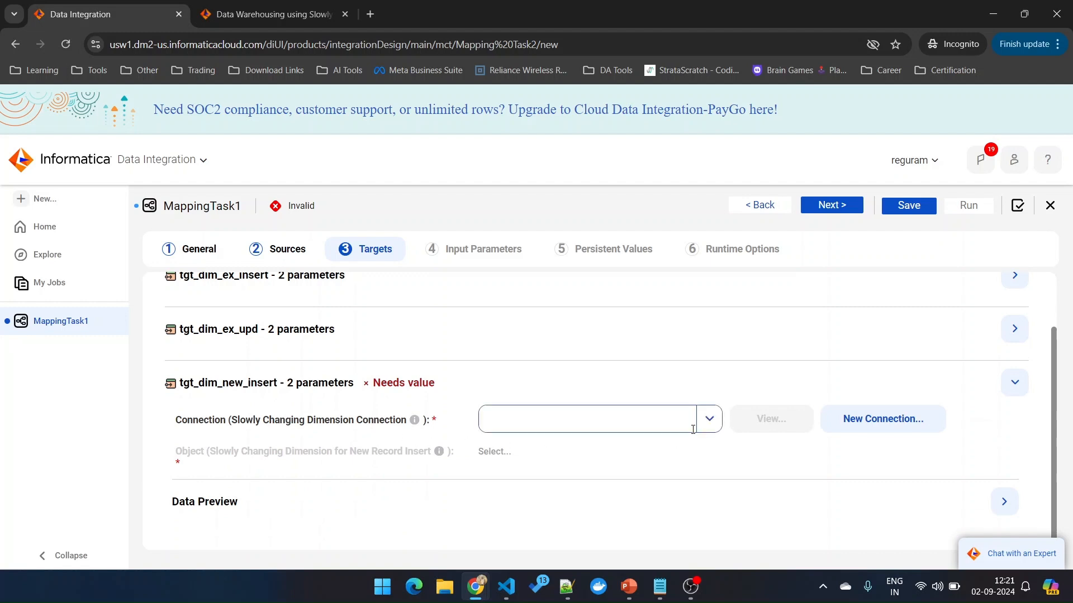
Set the tgt_dim_new_insert connection to regu_bigquery (Google BigQuery V2), choose dim_customer_scd2 from the raw package as its target object, and collapse its parameters.
left_click(708, 419)
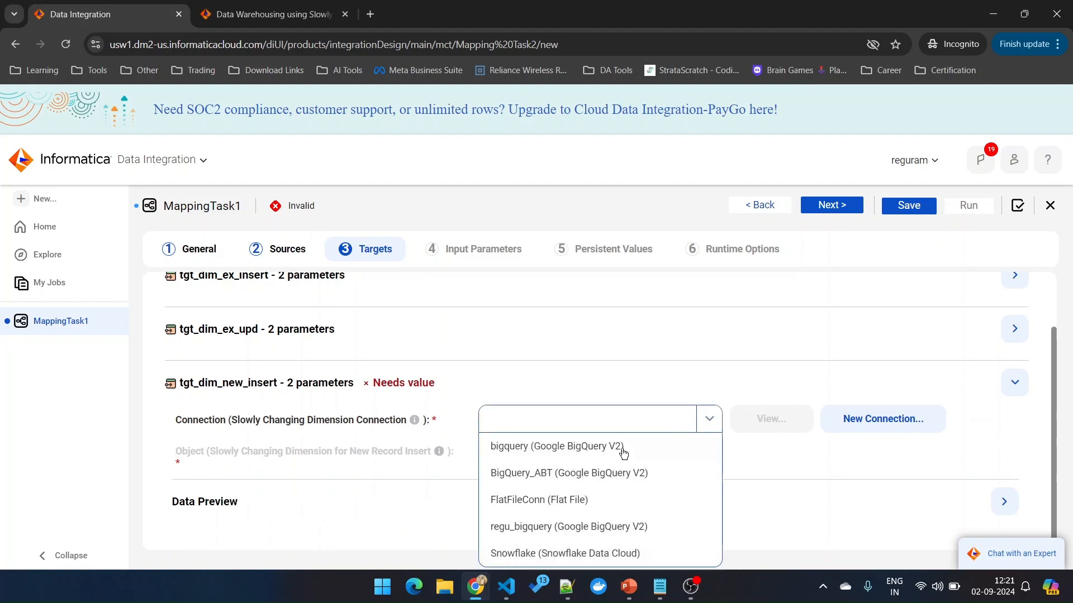
left_click(550, 525)
left_click(502, 453)
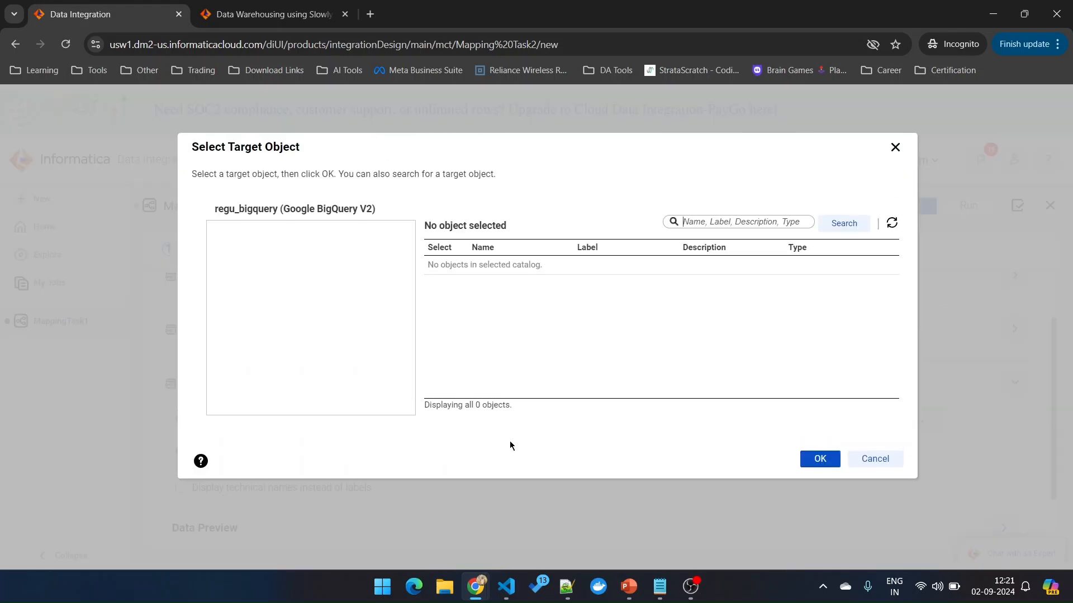
left_click(241, 331)
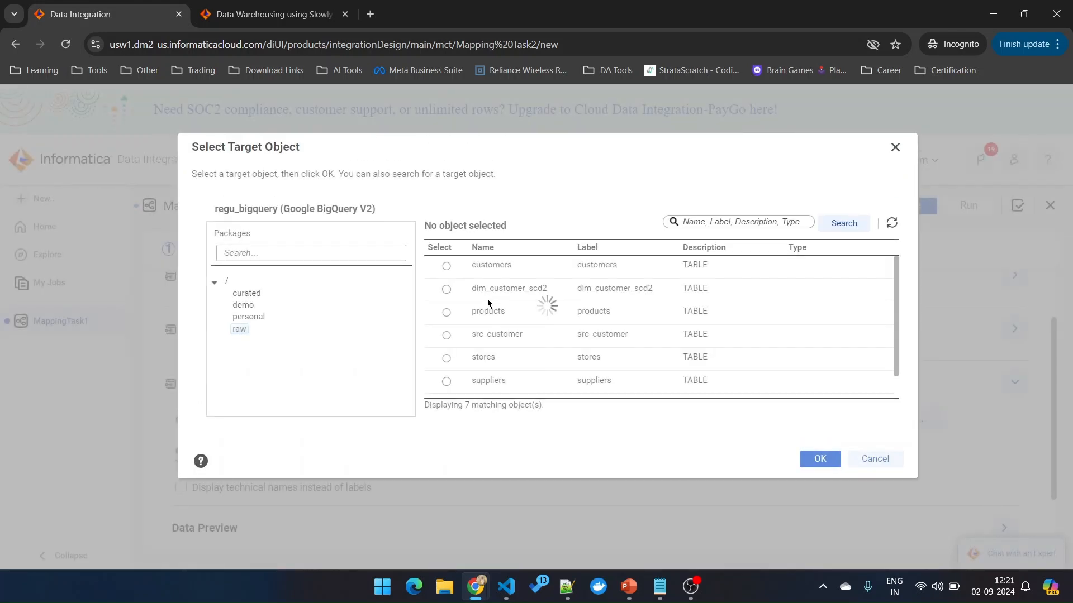
left_click(487, 298)
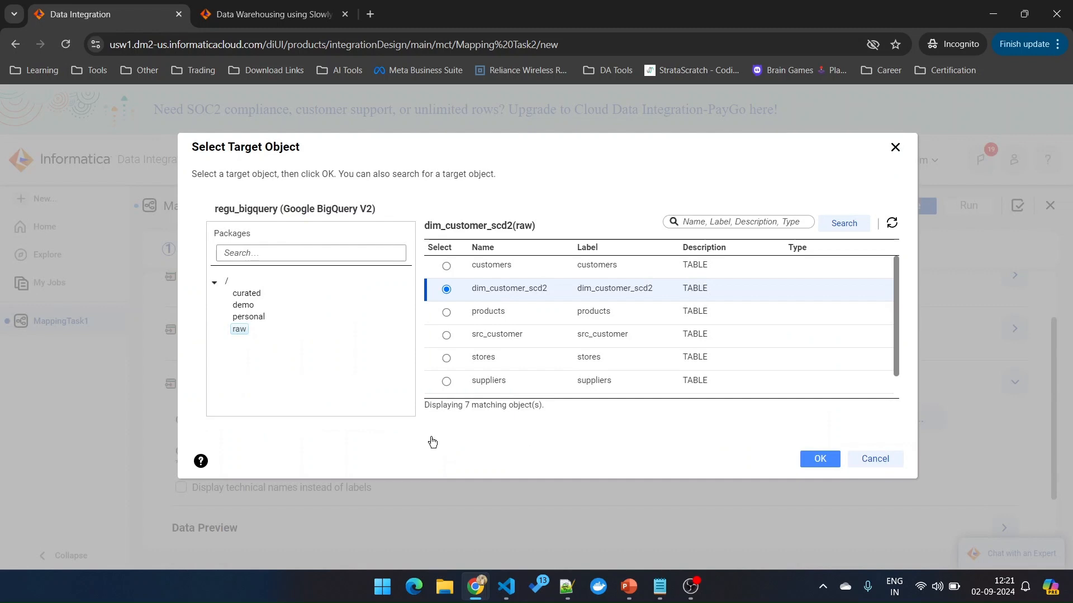
key("Return")
scroll(449, 449, "down", 1)
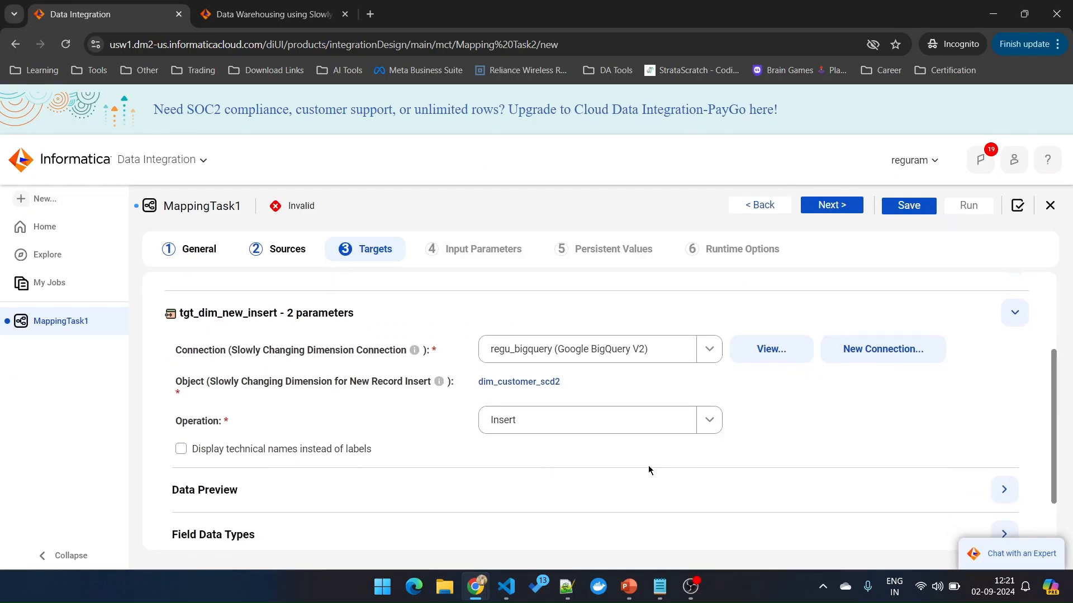
left_click(1015, 313)
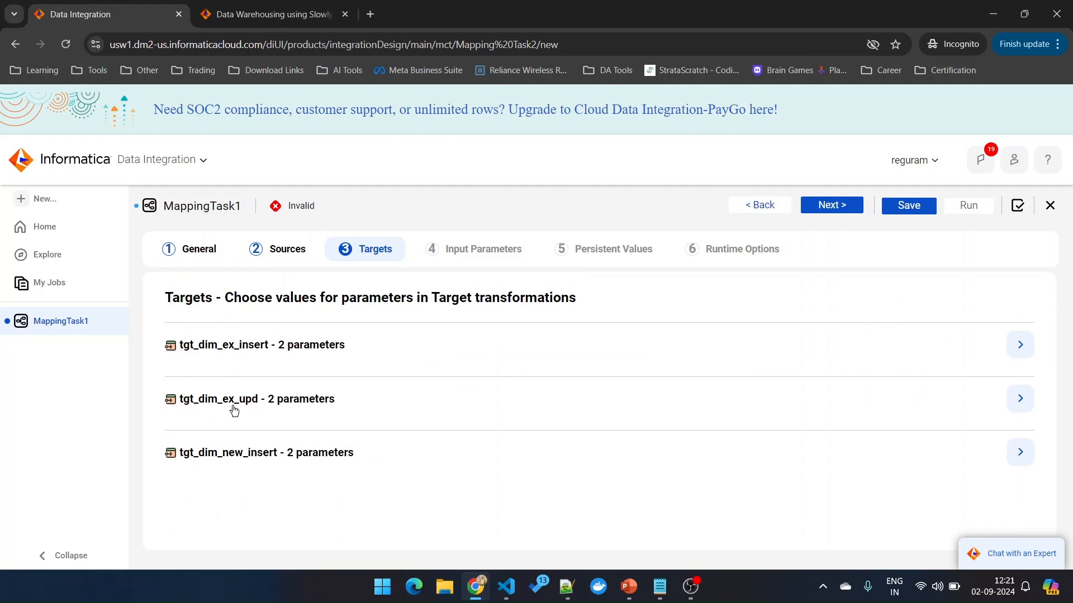
Check the update columns of tgt_dim_ex_upd and proceed to the input parameters.
left_click(1020, 398)
scroll(391, 453, "down", 3)
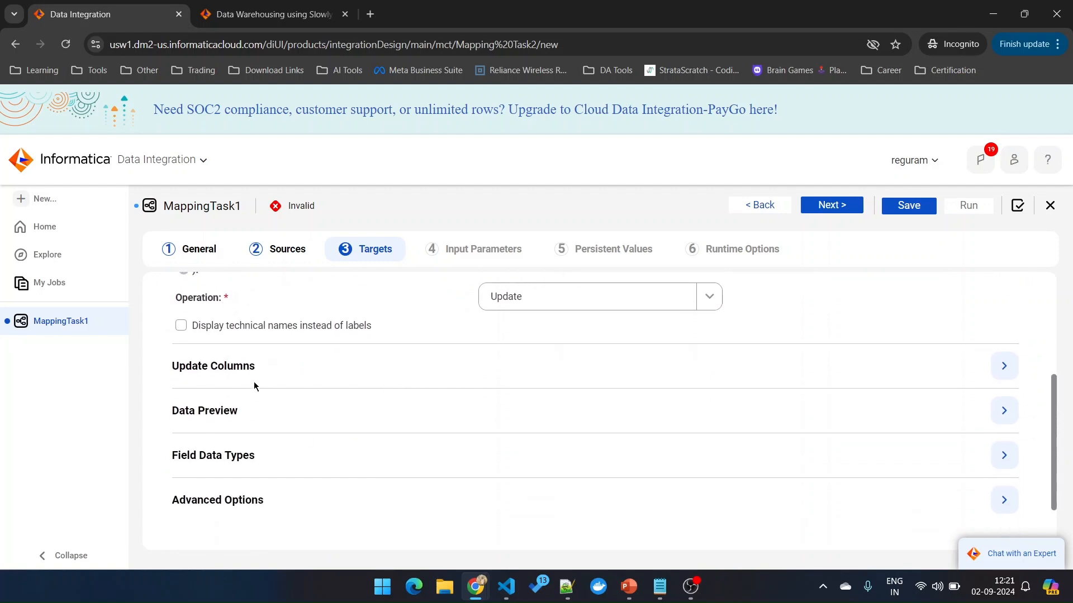
left_click(1004, 366)
scroll(781, 287, "up", 5)
left_click(829, 205)
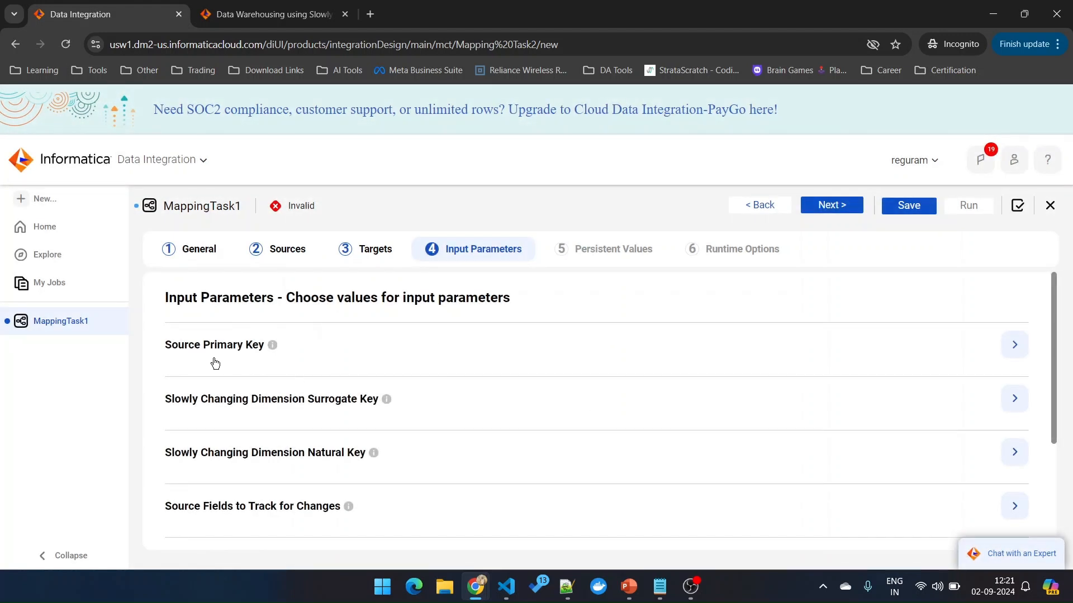
Replace the Source Primary Key placeholder expression with the customer_id field and collapse the section.
left_click(938, 367)
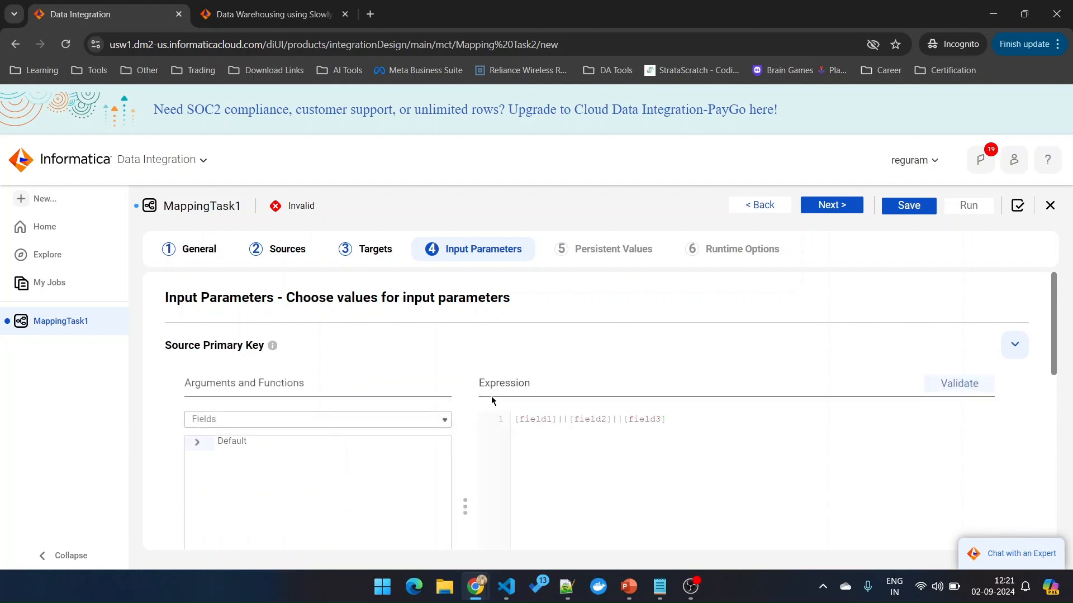
scroll(339, 361, "down", 1)
key("ctrl+a")
key("BackSpace")
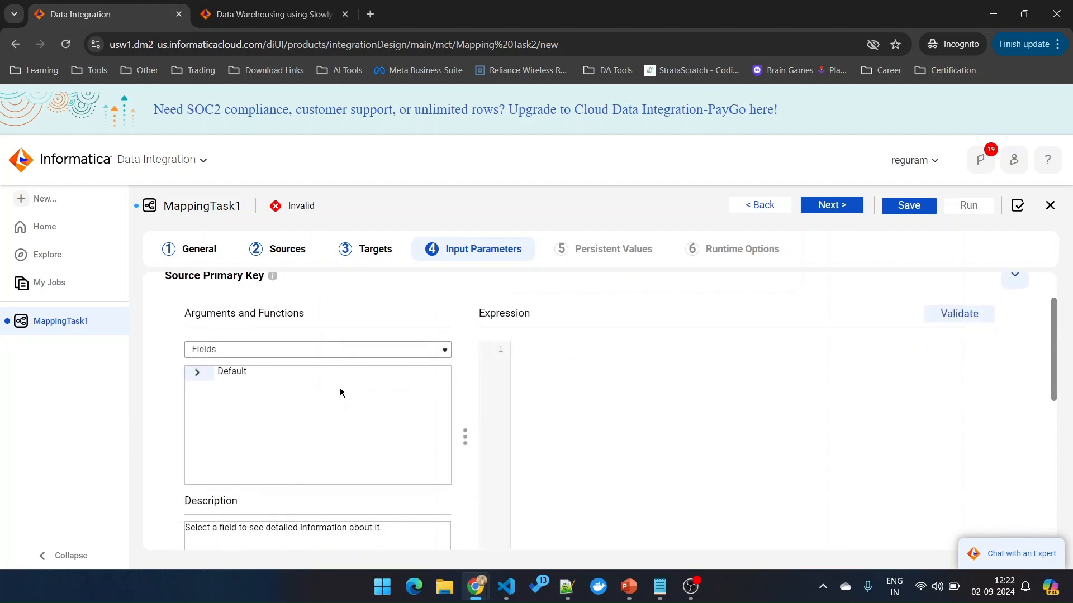
scroll(342, 390, "up", 1)
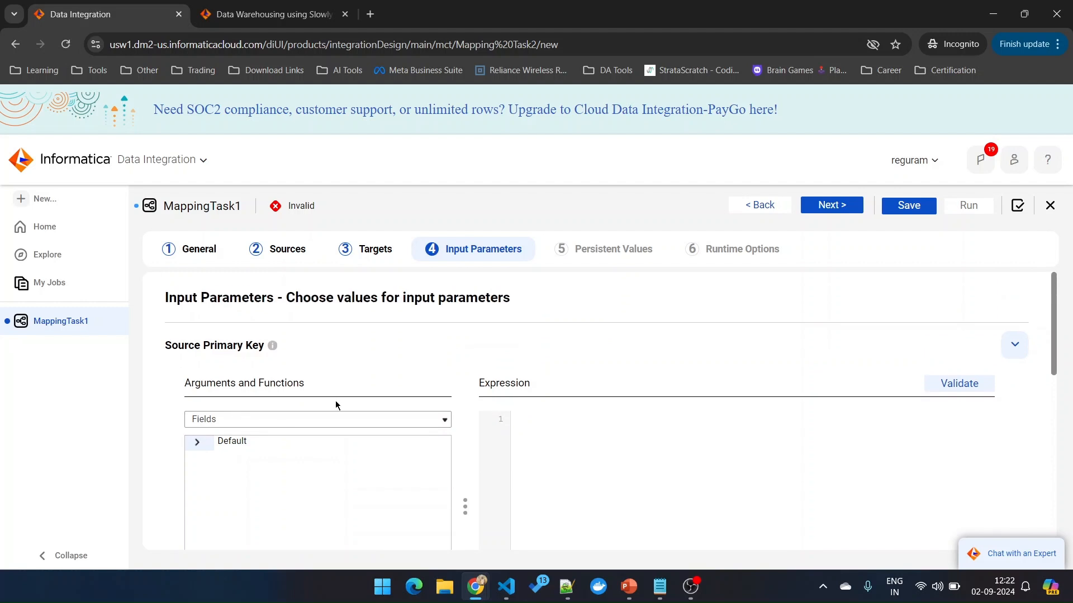
left_click(203, 444)
scroll(437, 364, "down", 1)
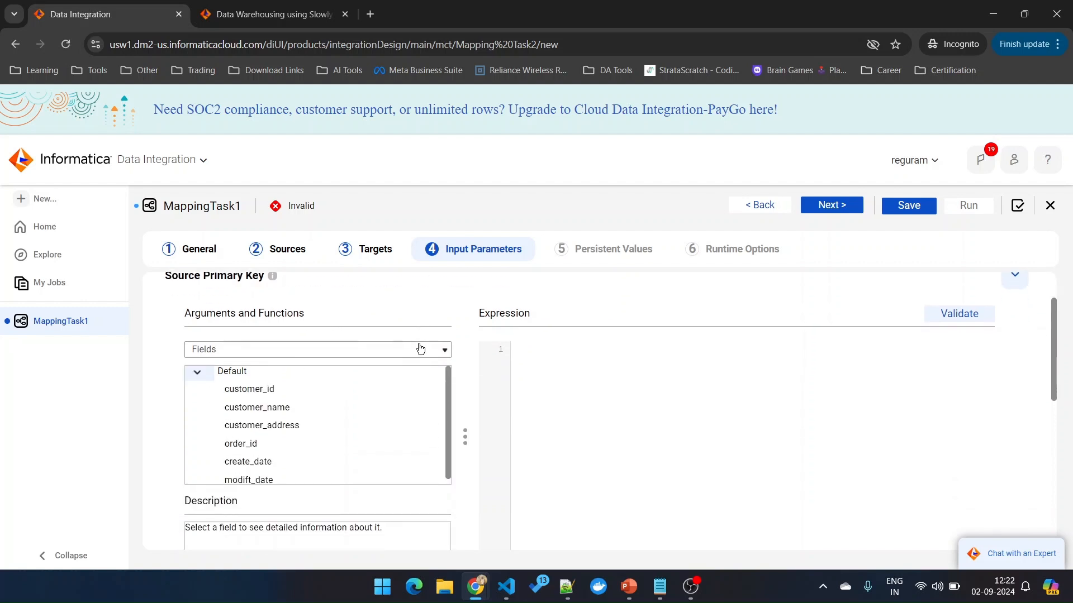
left_click(309, 389)
scroll(667, 429, "up", 1)
left_click(1015, 344)
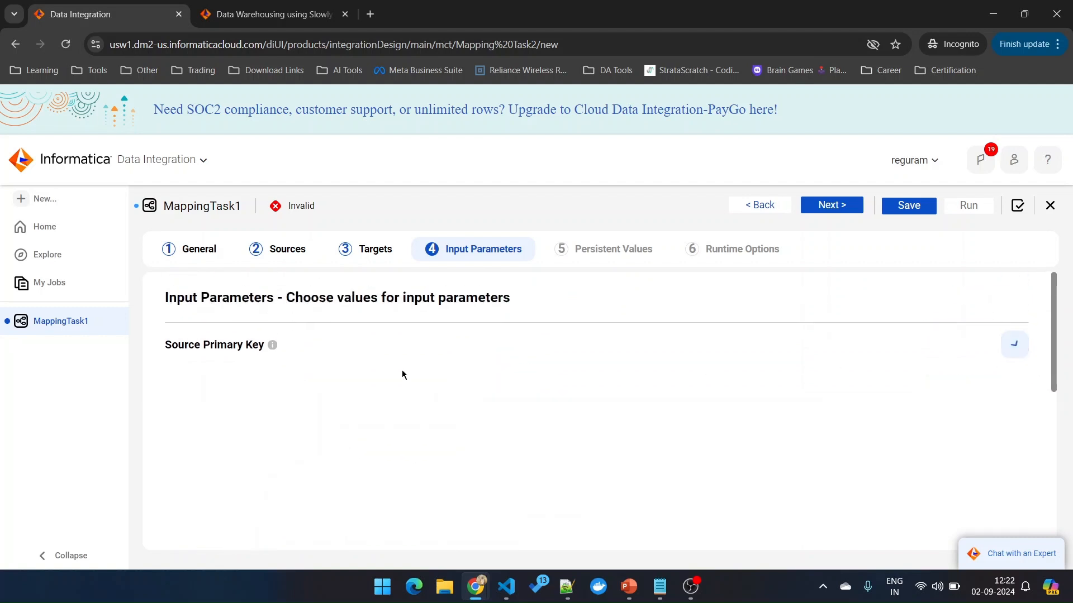
Replace the Slowly Changing Dimension Surrogate Key placeholder expression with the DM__id field and collapse the section.
scroll(336, 370, "down", 1)
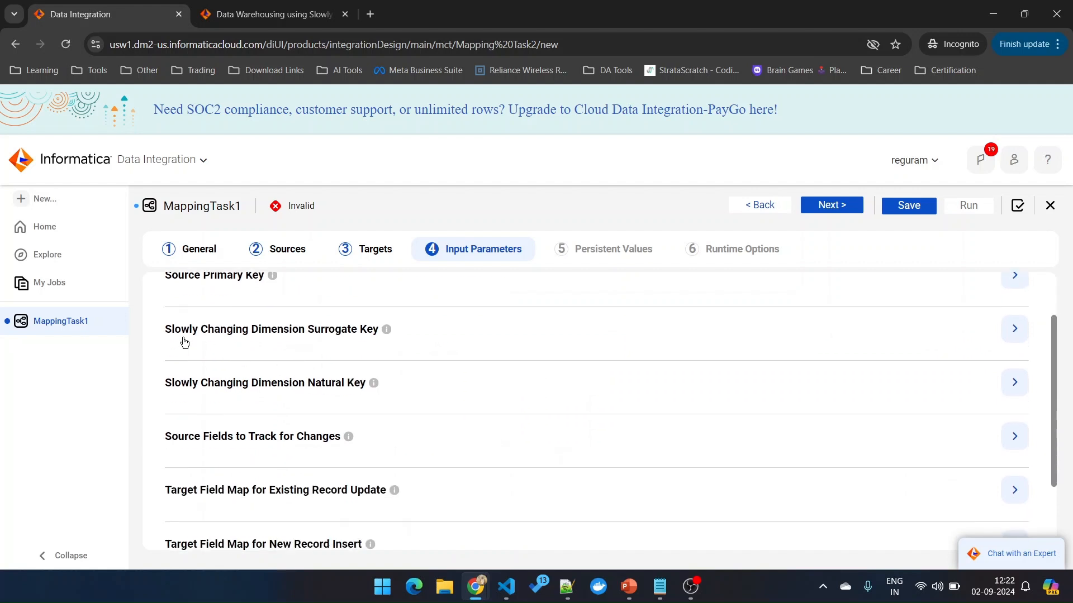
left_click(340, 334)
left_click(199, 427)
scroll(313, 447, "down", 2)
scroll(313, 447, "up", 2)
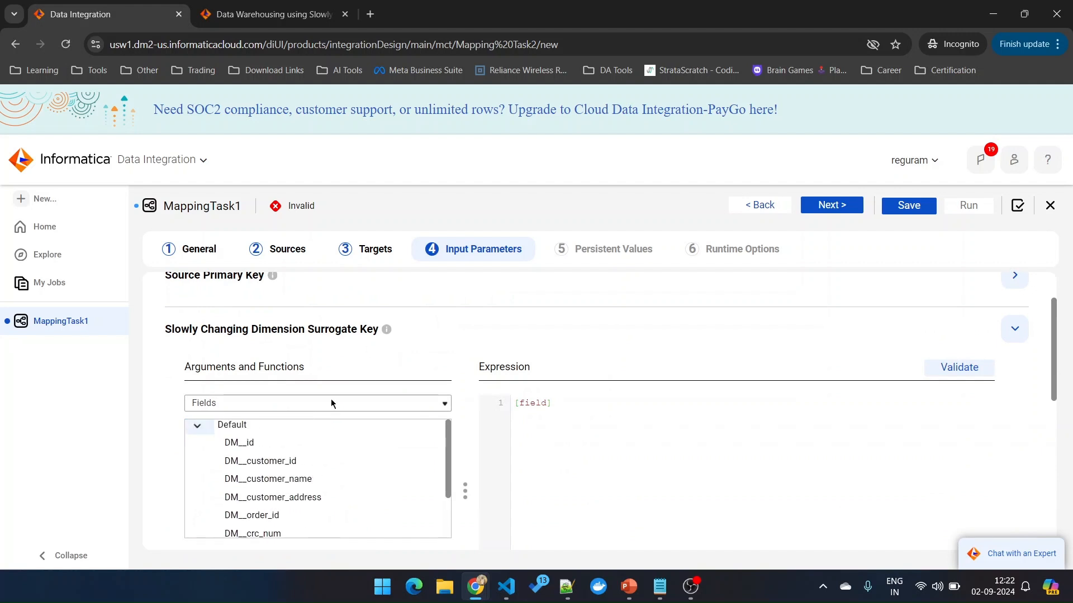
mouse_move(262, 447)
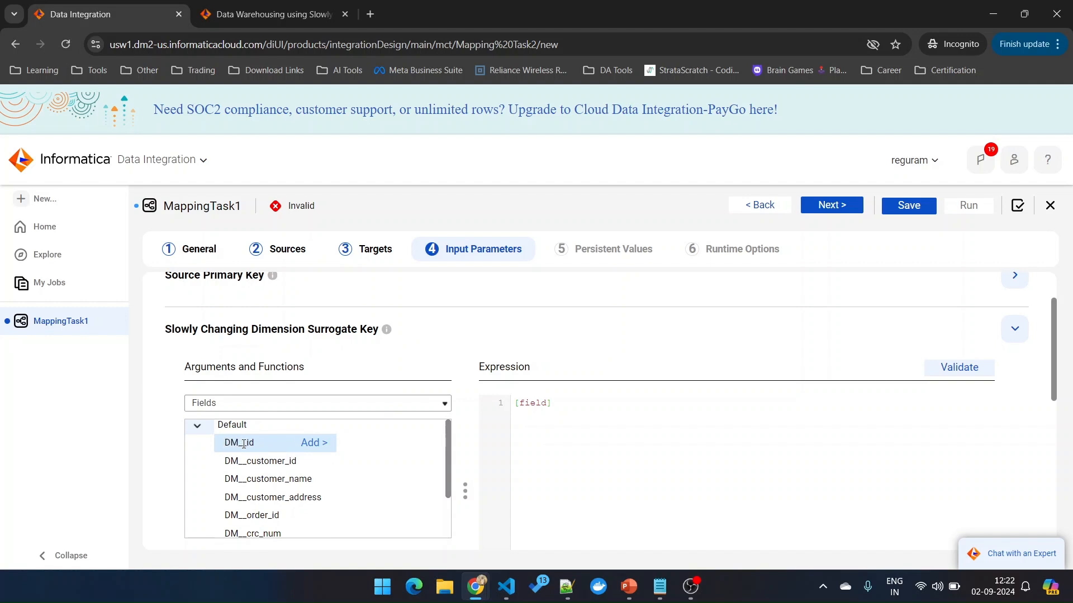
left_click(504, 407)
key("BackSpace")
left_click(300, 445)
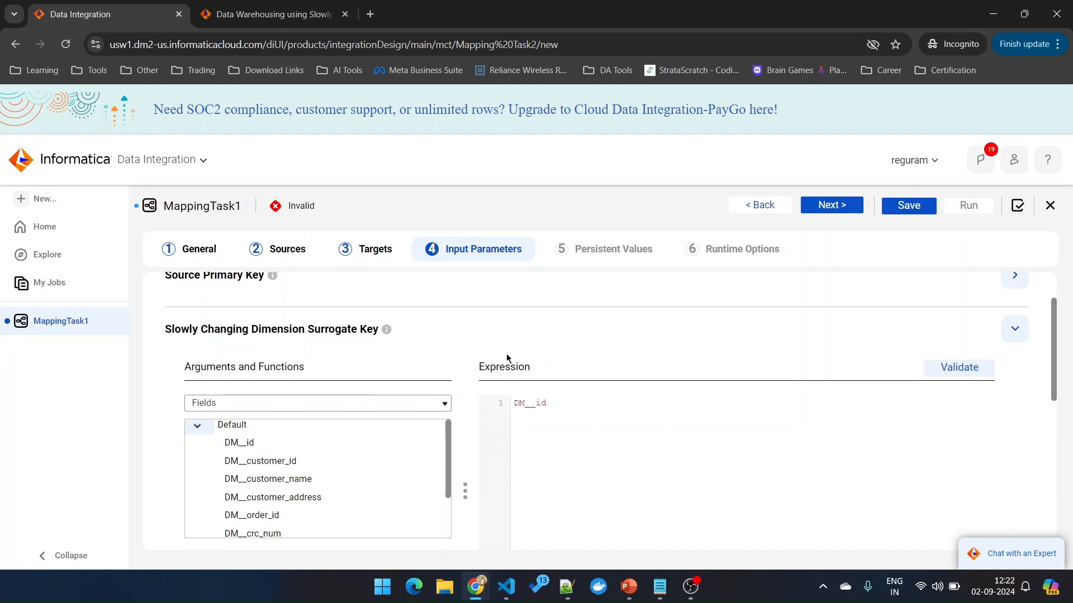
left_click(1015, 329)
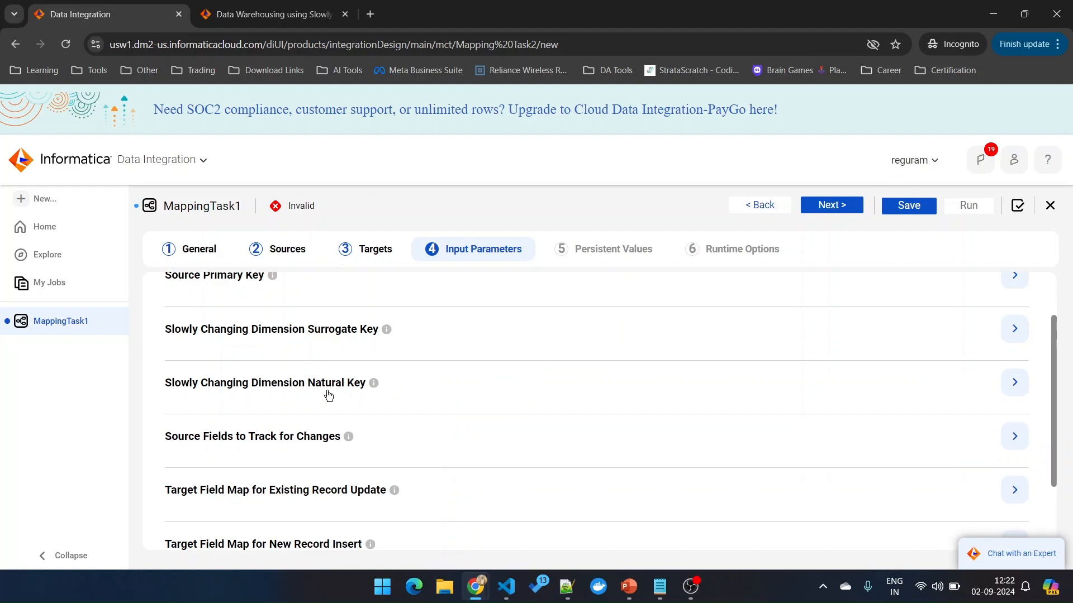
Set the Slowly Changing Dimension Natural Key expression to DM__customer_id only, validate it and collapse the section.
left_click(1014, 382)
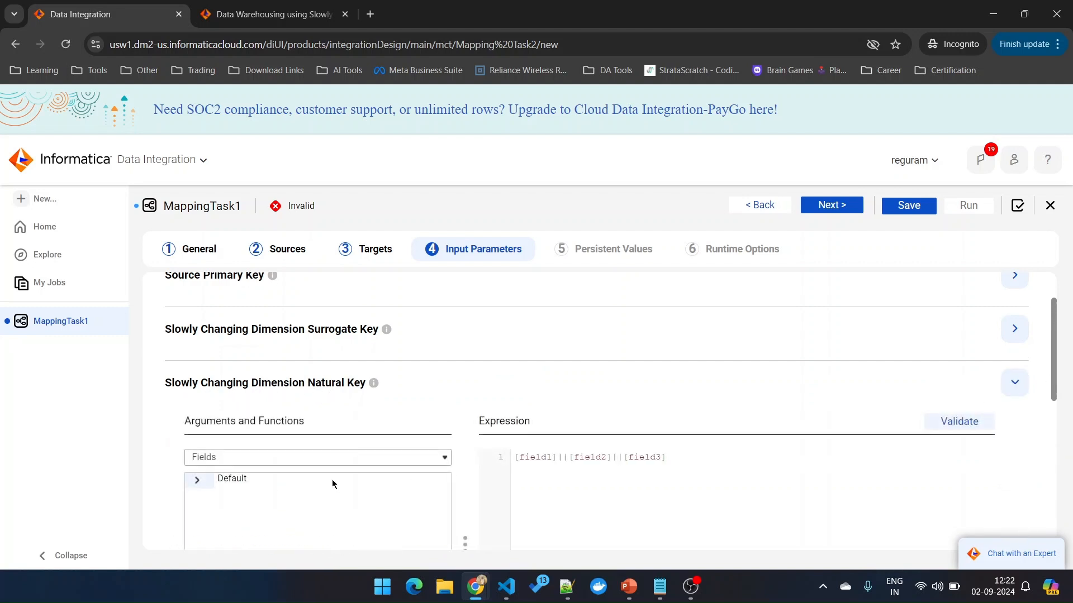
left_click(212, 481)
scroll(366, 401, "down", 1)
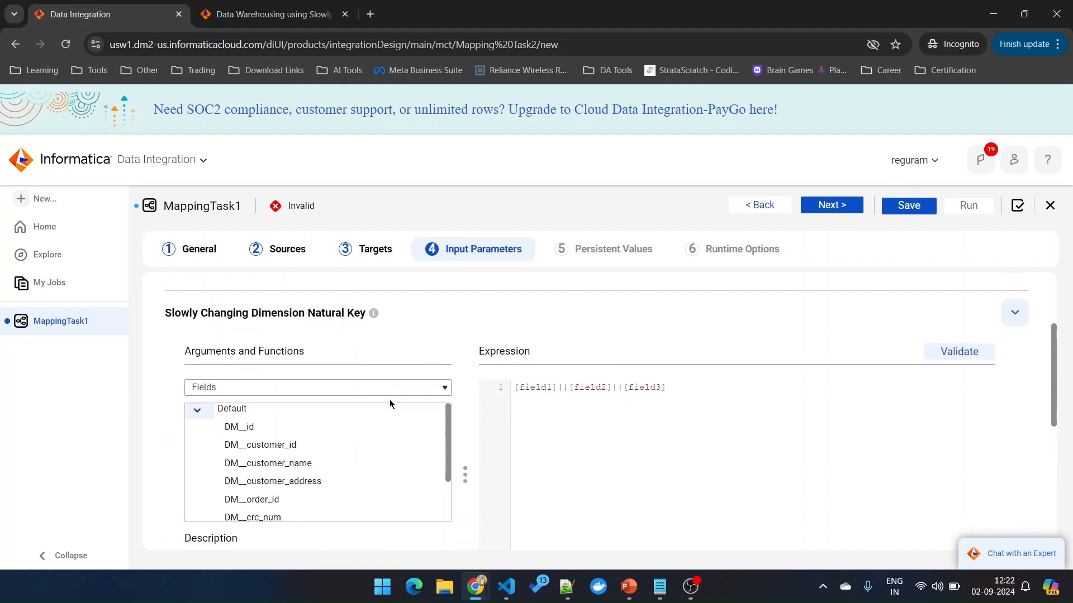
mouse_move(256, 428)
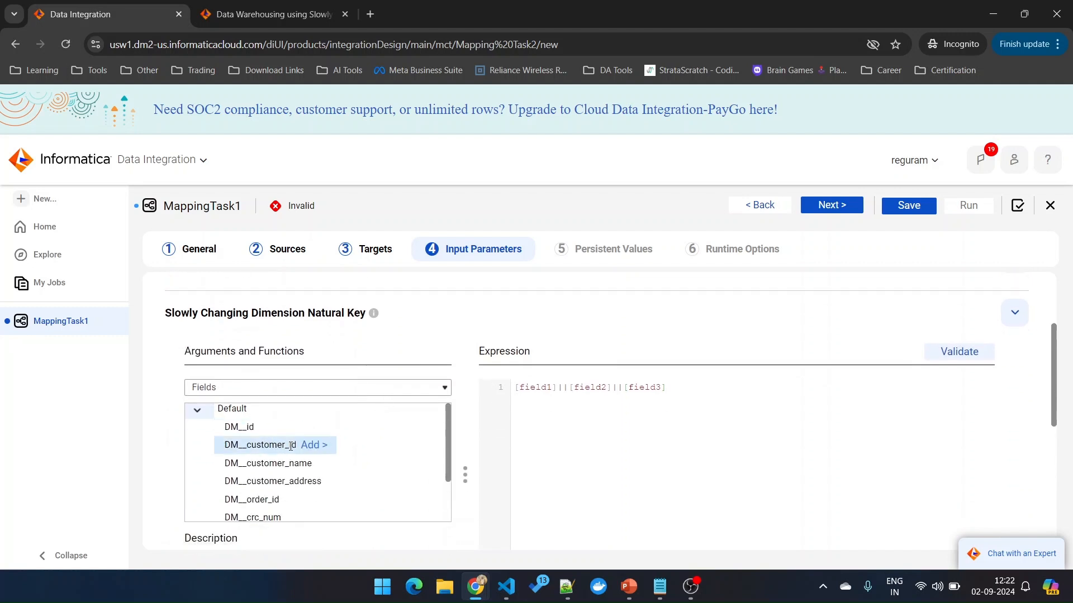
left_click(310, 445)
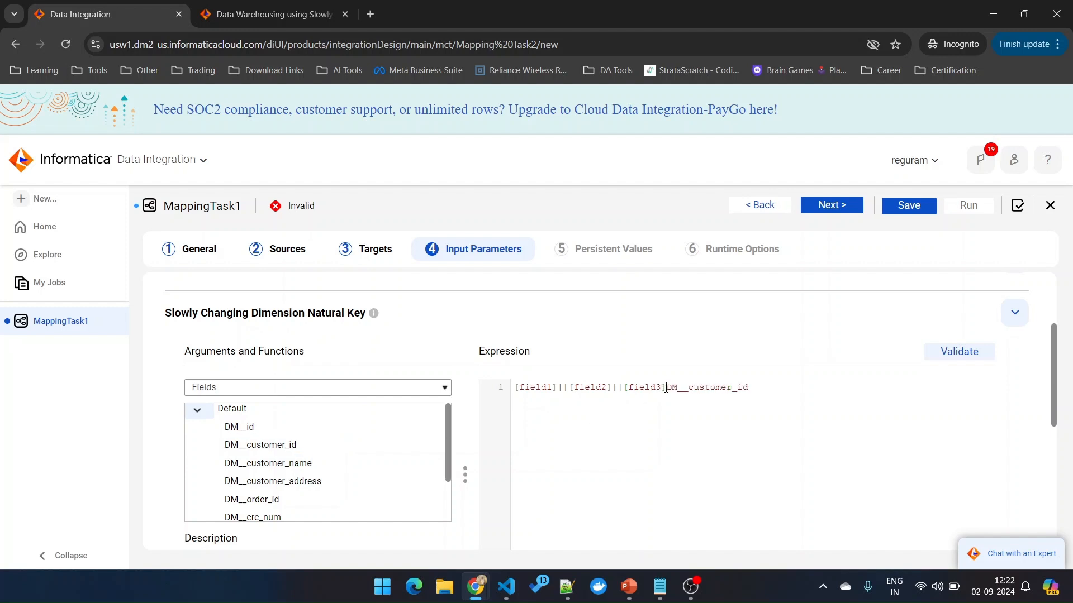
left_click_drag(666, 388, 511, 385)
key("BackSpace")
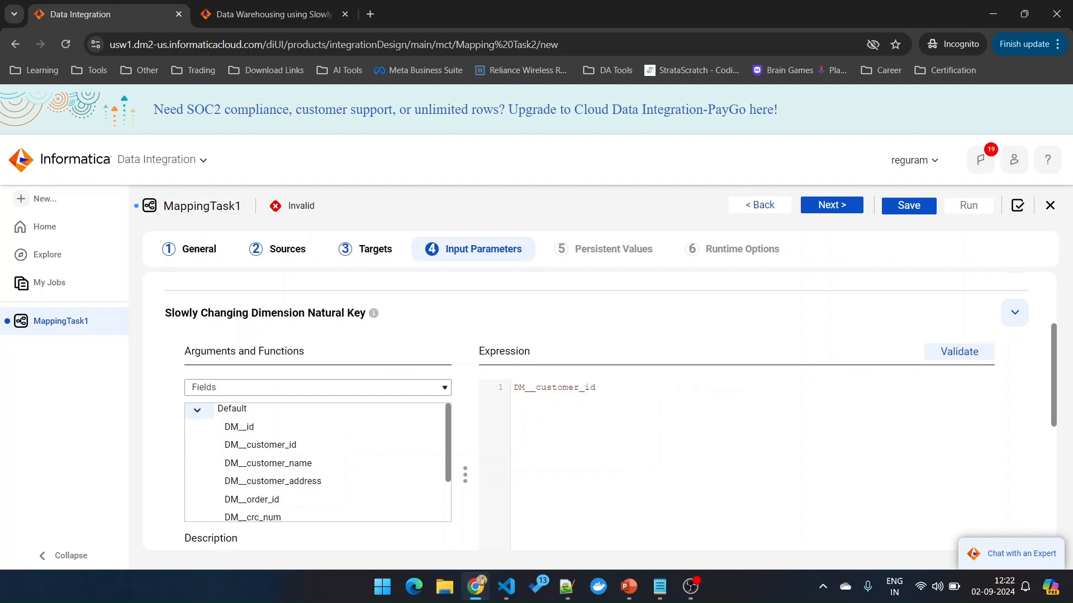
left_click(942, 350)
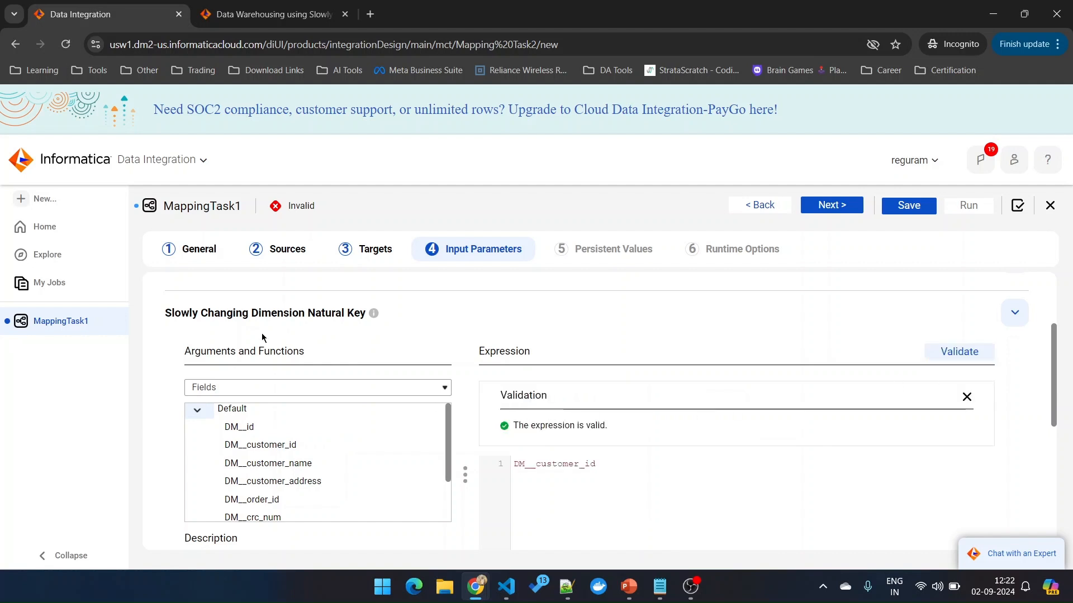
left_click(1012, 313)
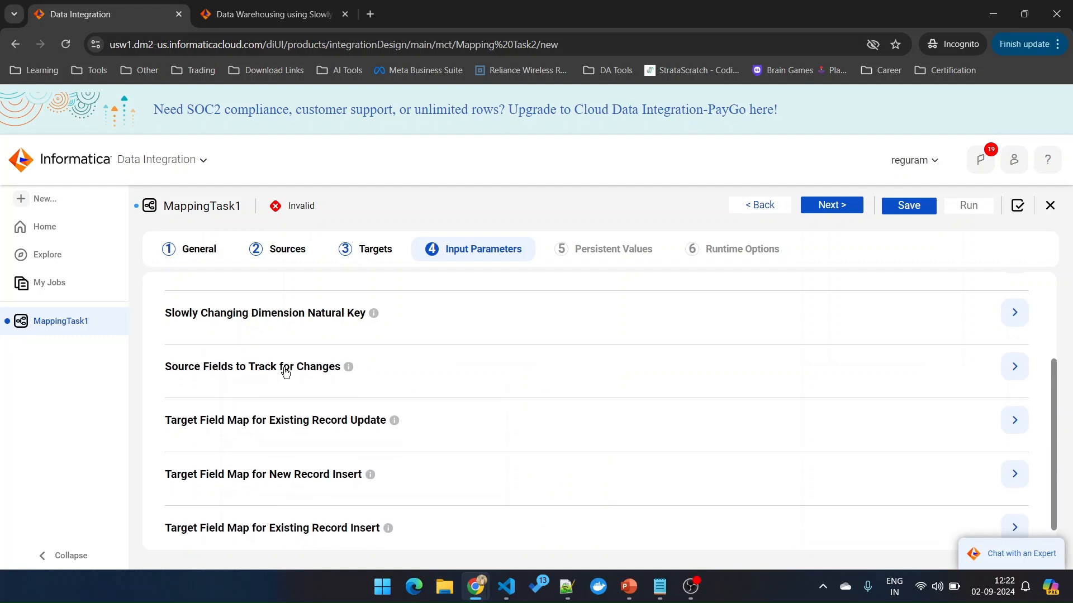
Set the Source Fields to Track for Changes expression to customer_id||customer_name||customer_address||order_id, validate it and collapse the section.
left_click(1013, 368)
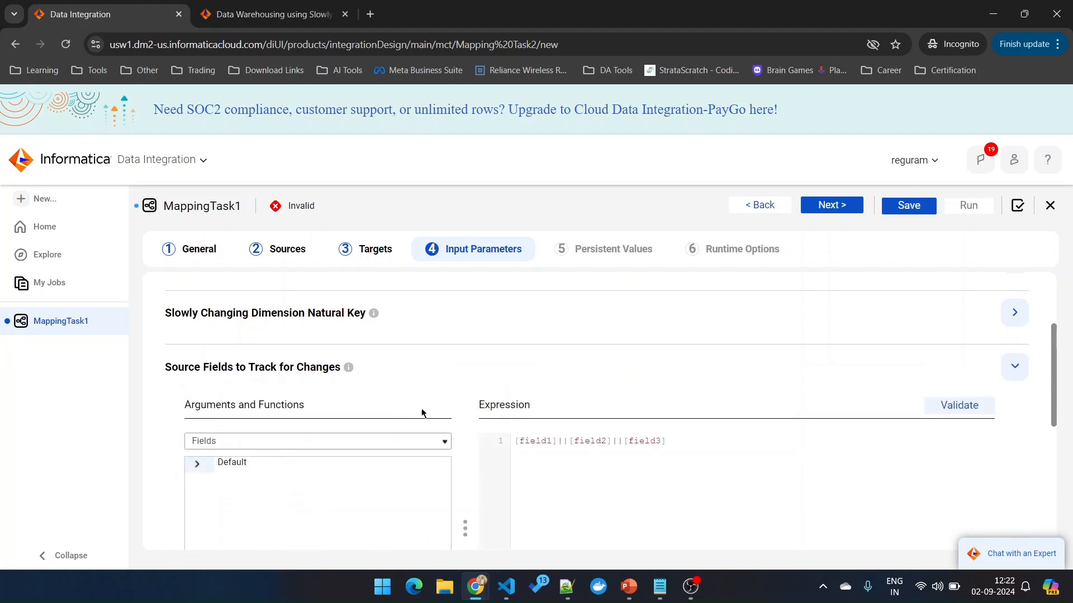
scroll(435, 413, "down", 1)
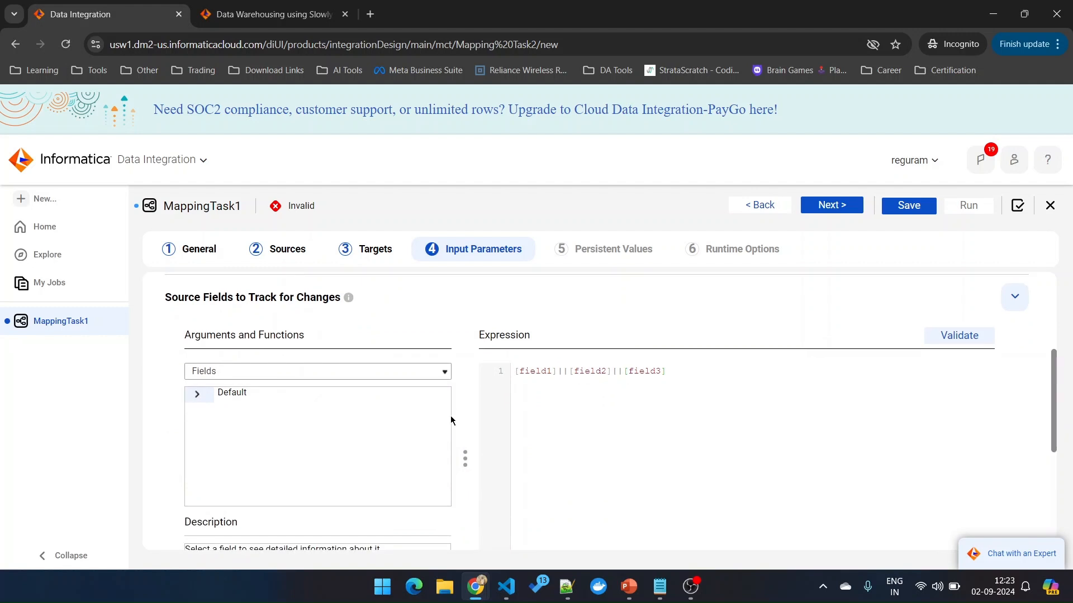
left_click(198, 394)
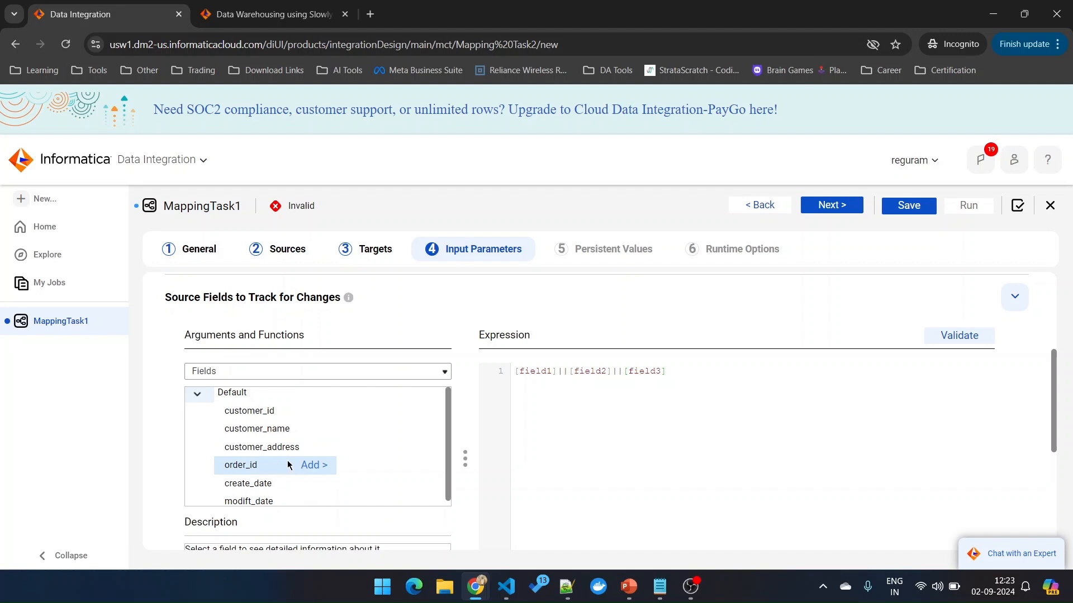
left_click_drag(682, 372, 504, 372)
key("BackSpace")
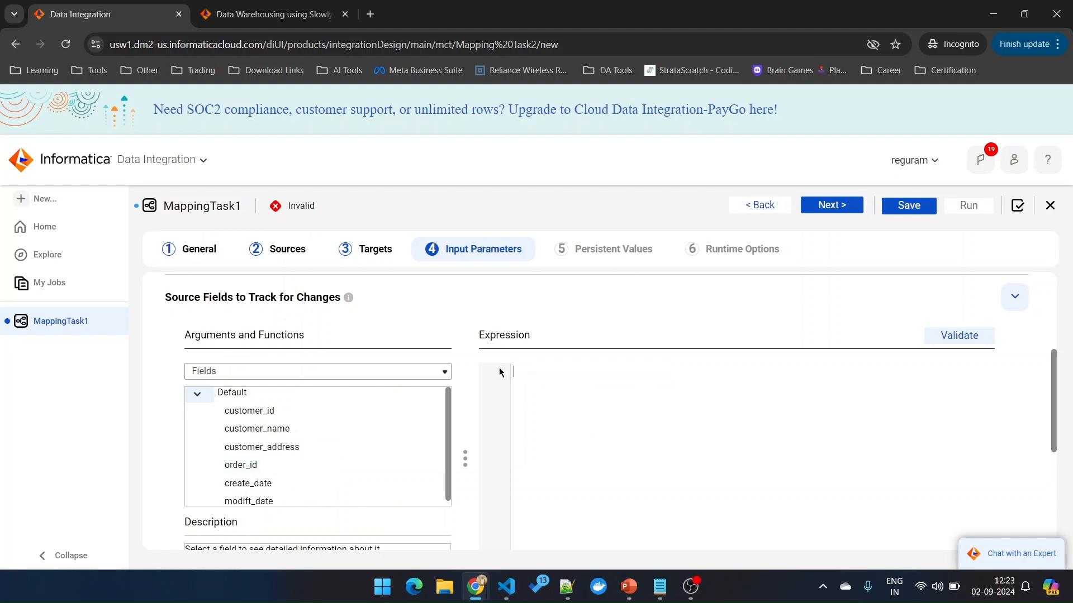
left_click(313, 411)
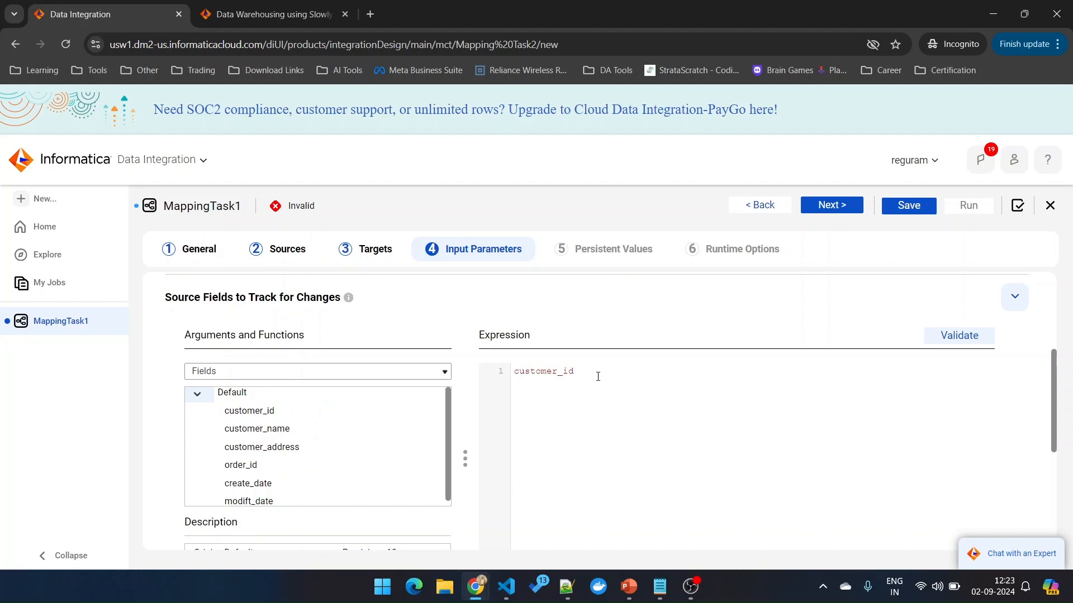
type("||")
left_click(313, 429)
left_click(313, 447)
type("||customer_address||")
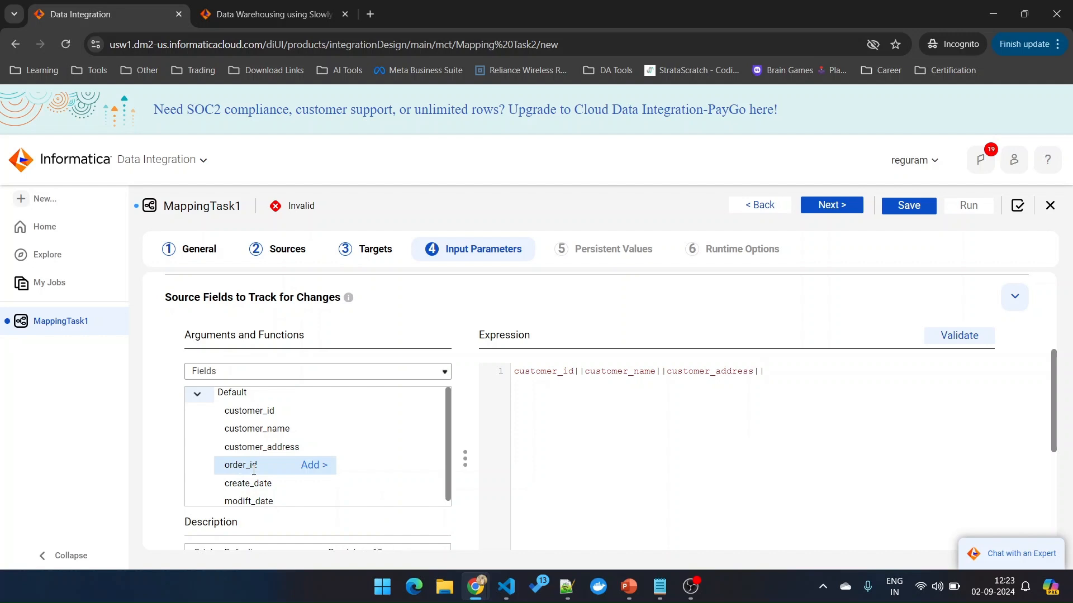
left_click(310, 465)
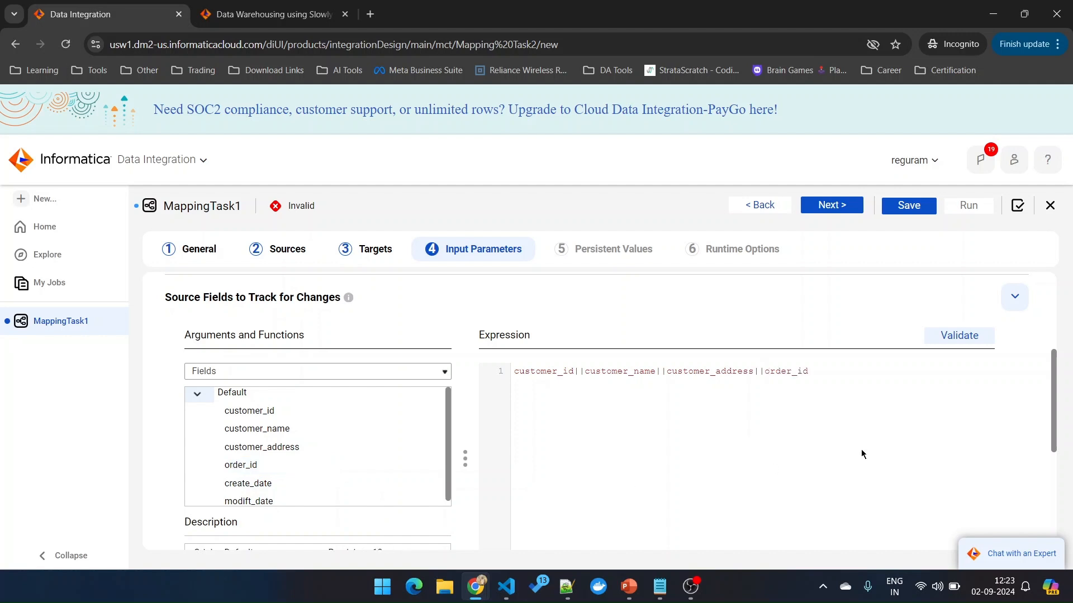
left_click(959, 335)
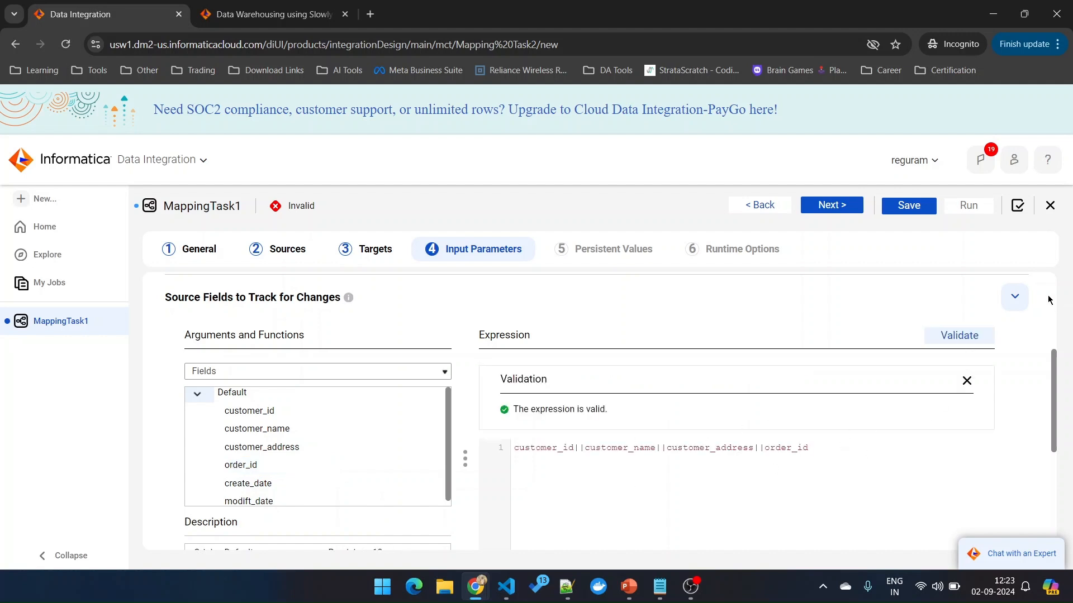
left_click(1015, 296)
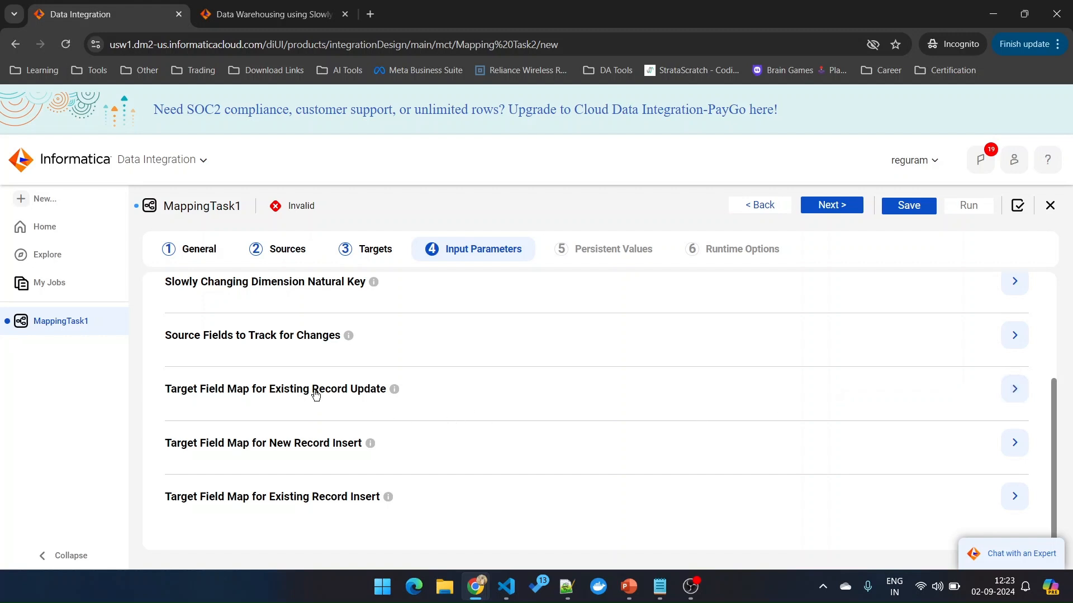
Map the incoming DIM__infa_surr_key field to the id target field in Target Field Map for Existing Record Update.
left_click(1011, 398)
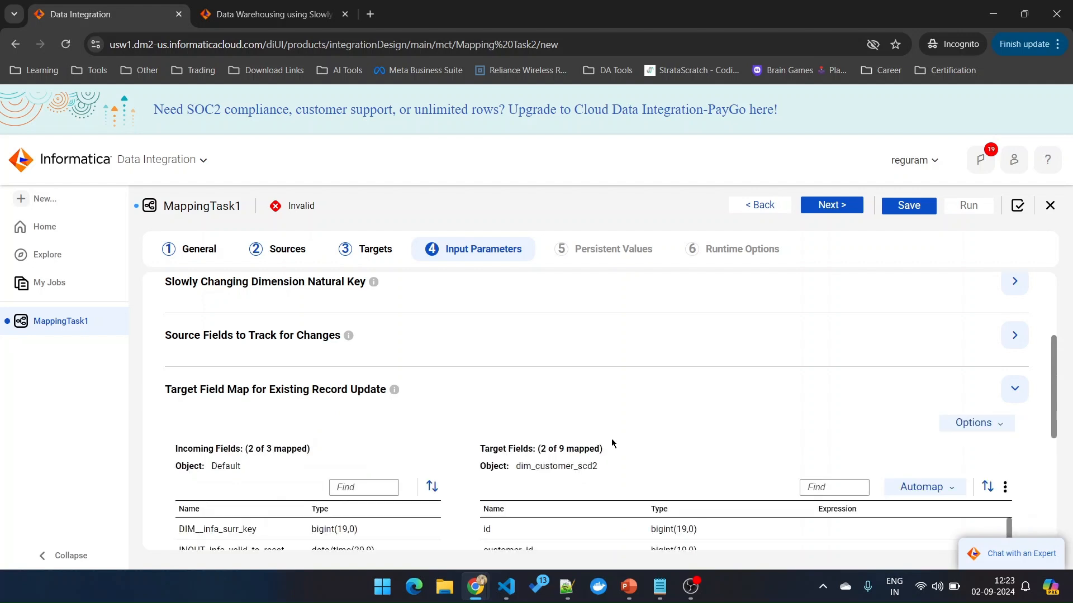
scroll(611, 439, "down", 3)
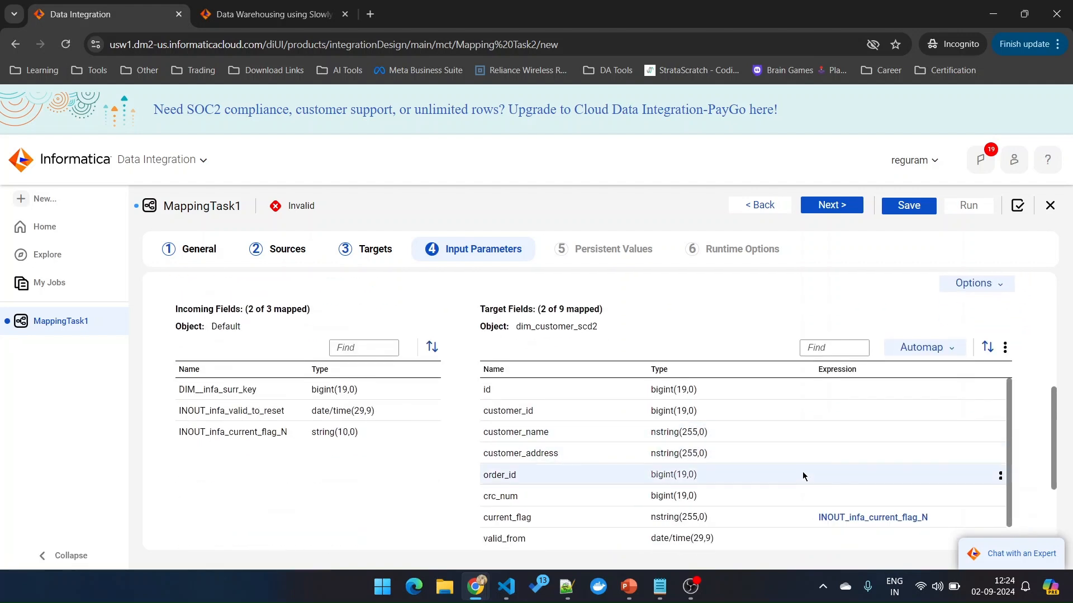
scroll(799, 473, "down", 2)
scroll(793, 472, "down", 1)
scroll(708, 470, "up", 3)
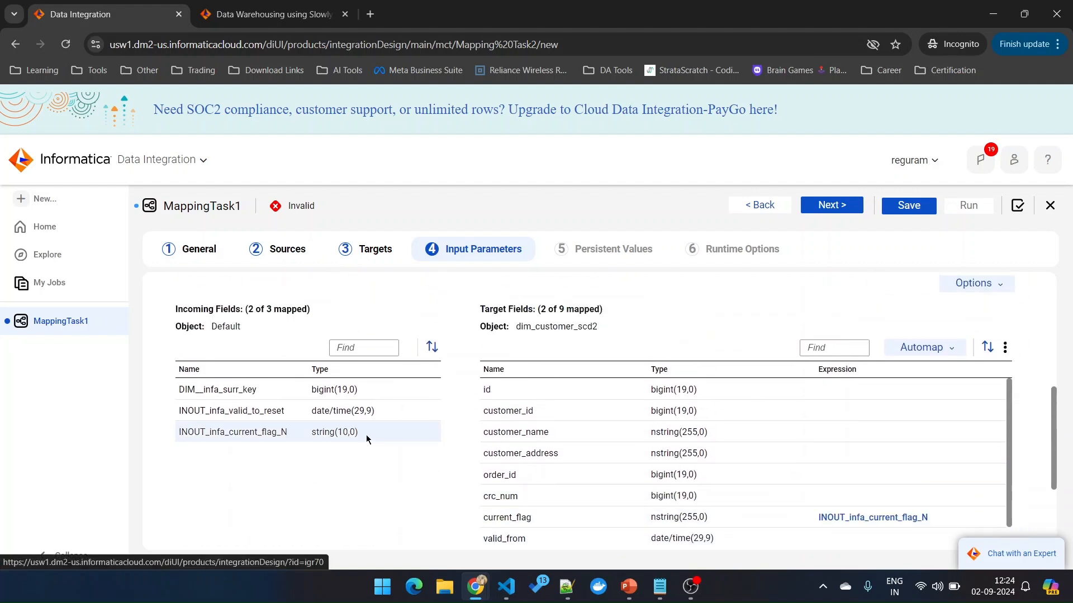
scroll(445, 428, "up", 1)
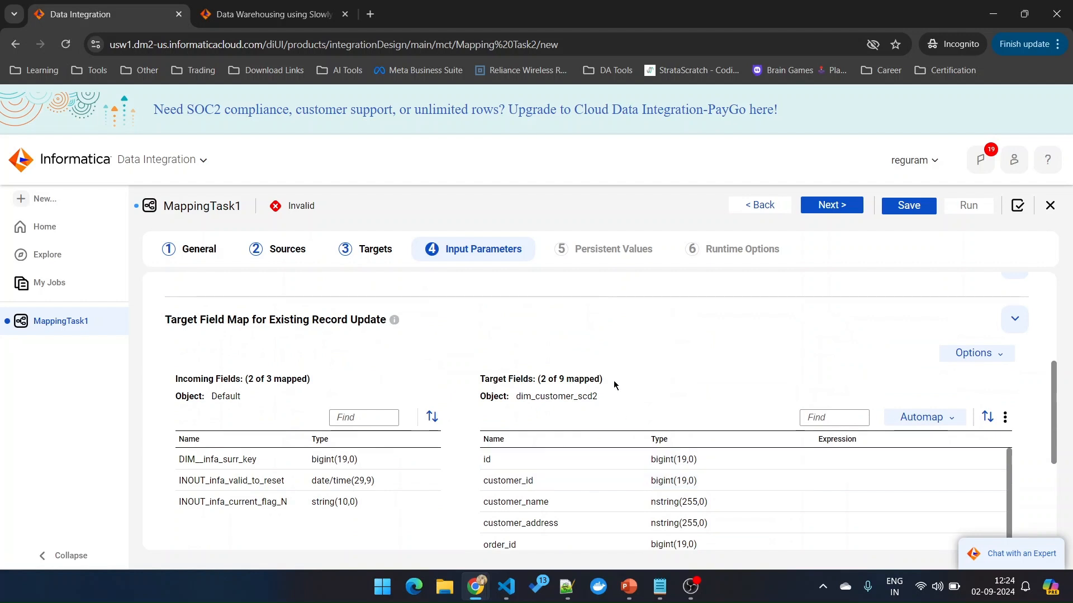
scroll(497, 419, "down", 2)
scroll(329, 362, "up", 1)
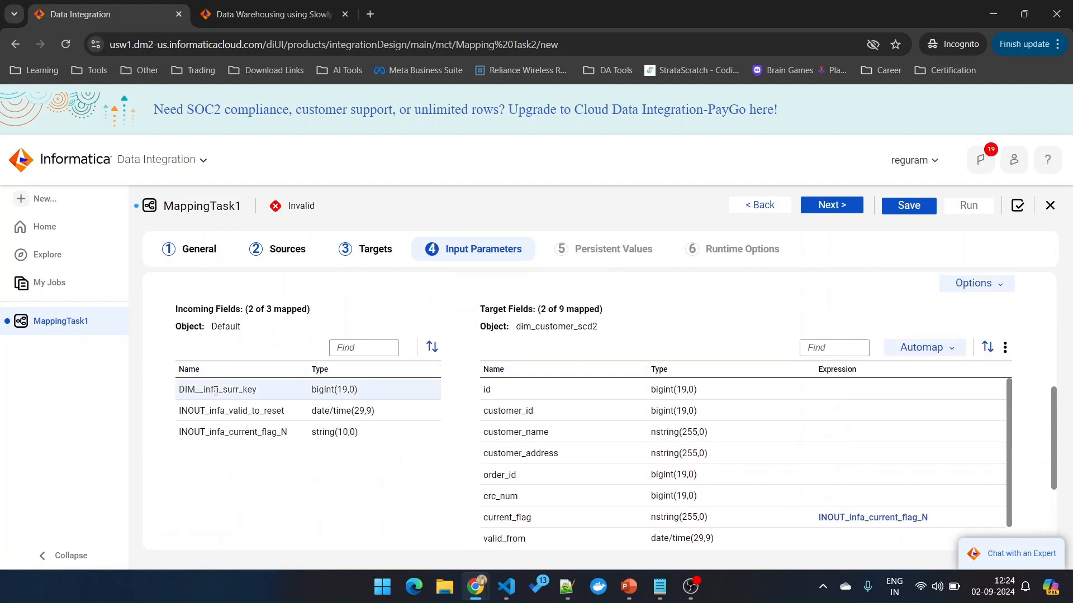
left_click_drag(245, 390, 846, 390)
scroll(599, 338, "down", 2)
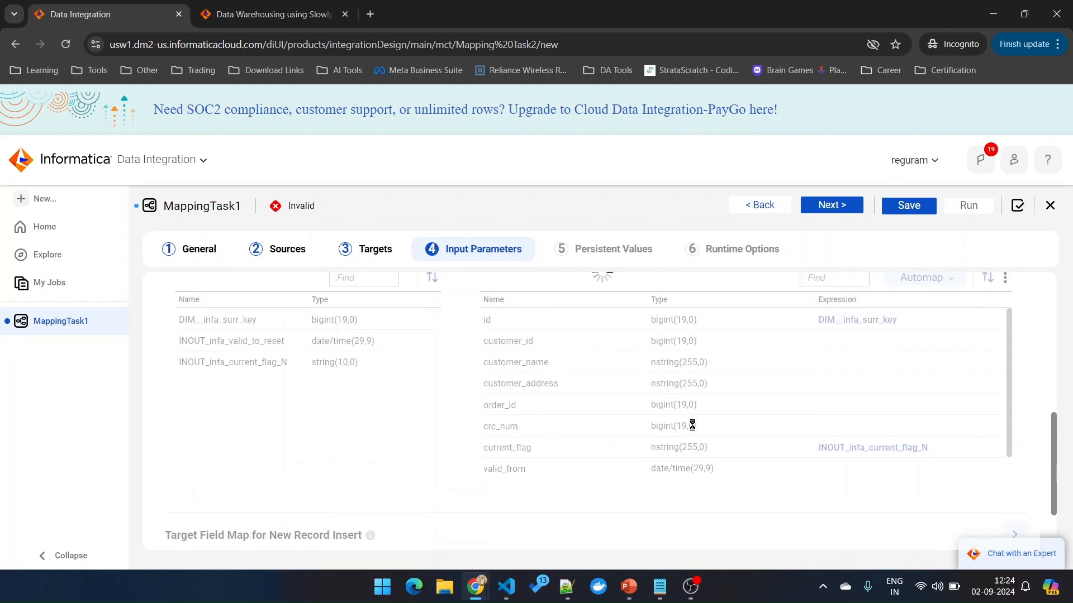
Review the field mappings for Existing Record Update, from id through valid_to, and collapse the section.
scroll(637, 450, "up", 3)
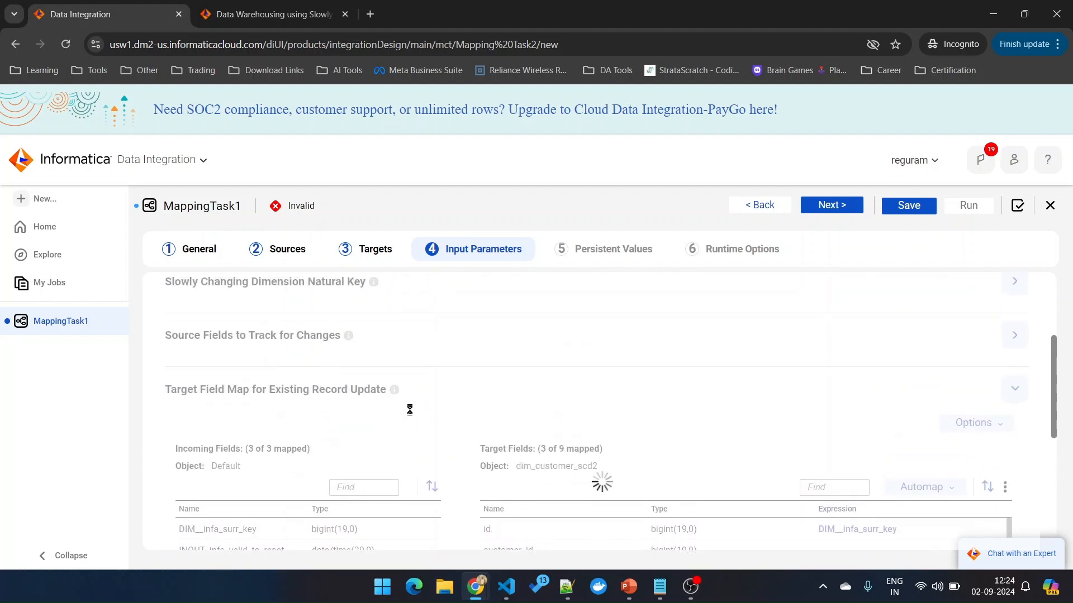
scroll(430, 408, "down", 1)
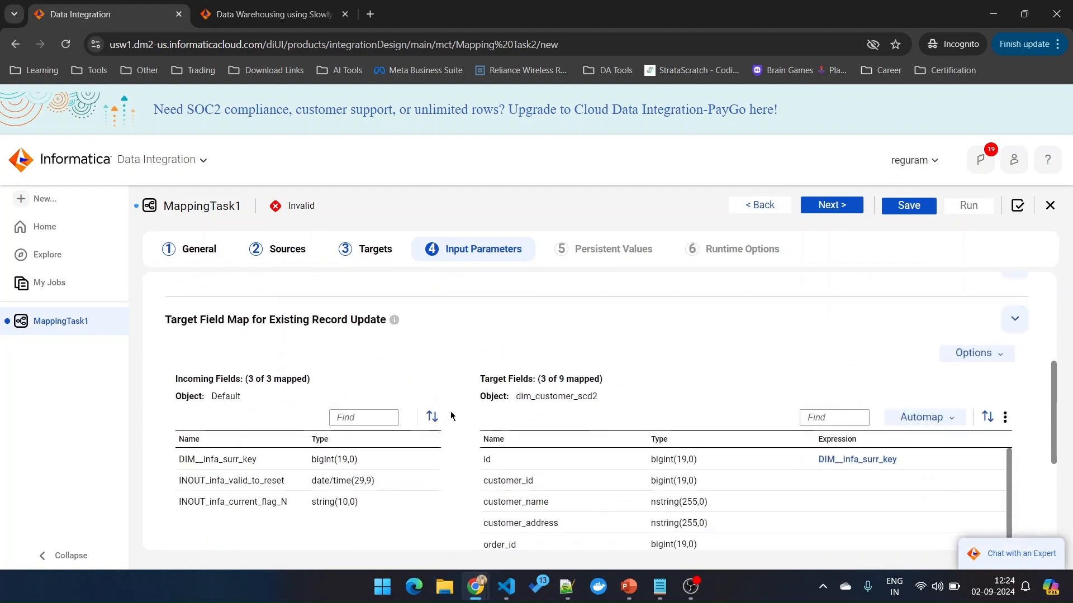
scroll(512, 400, "down", 1)
scroll(826, 444, "down", 1)
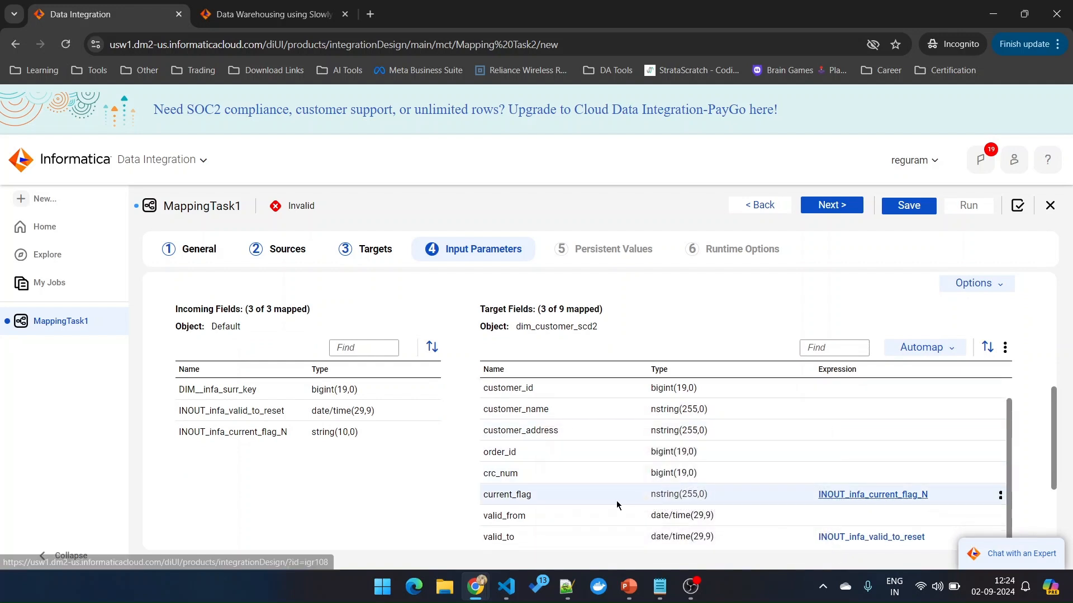
scroll(856, 439, "up", 1)
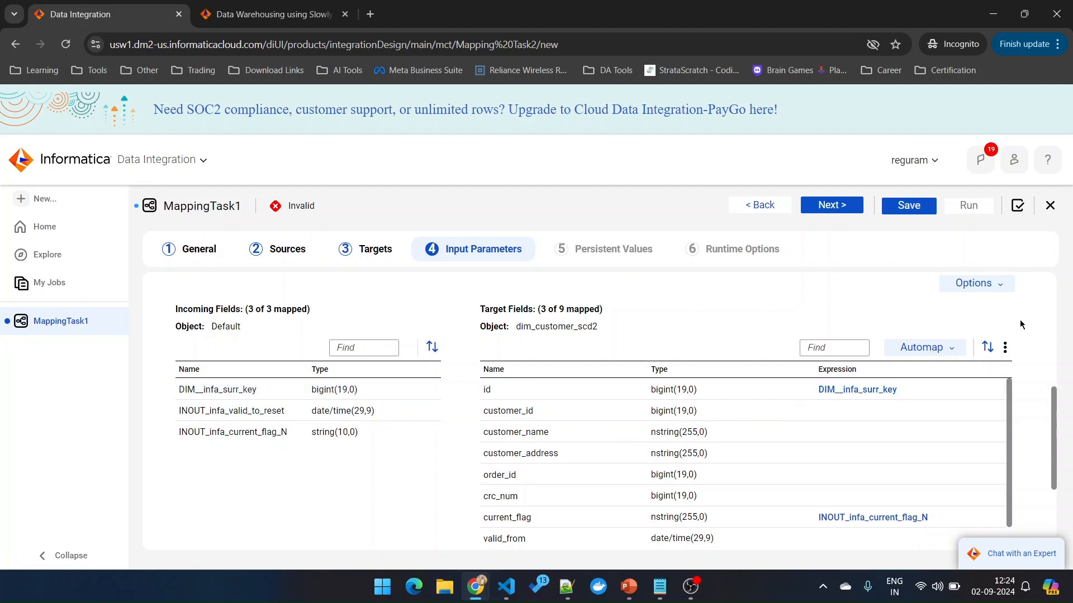
scroll(1015, 326, "up", 1)
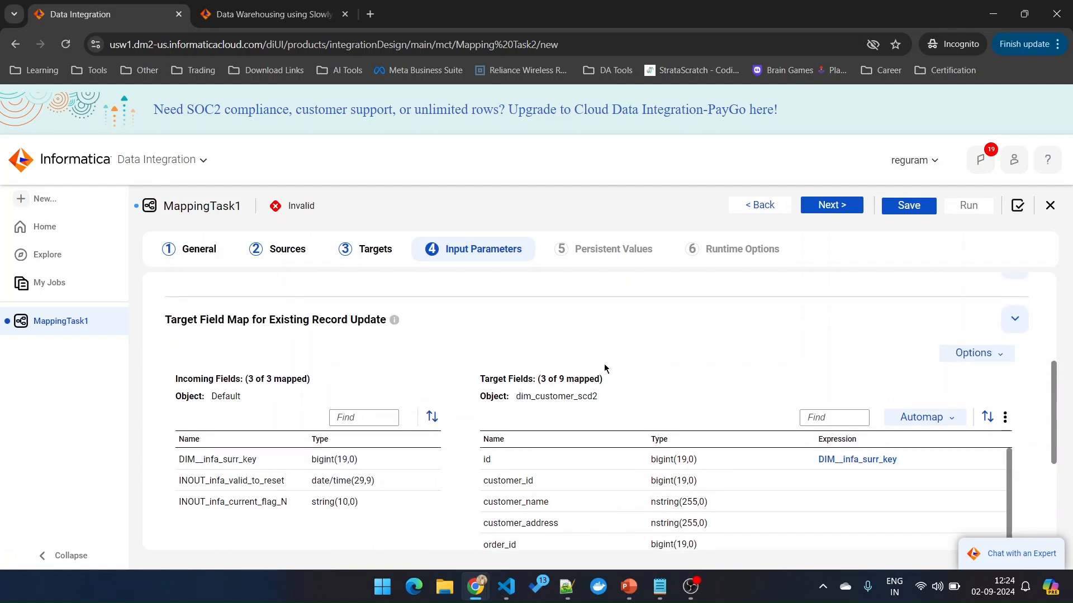
left_click(1015, 319)
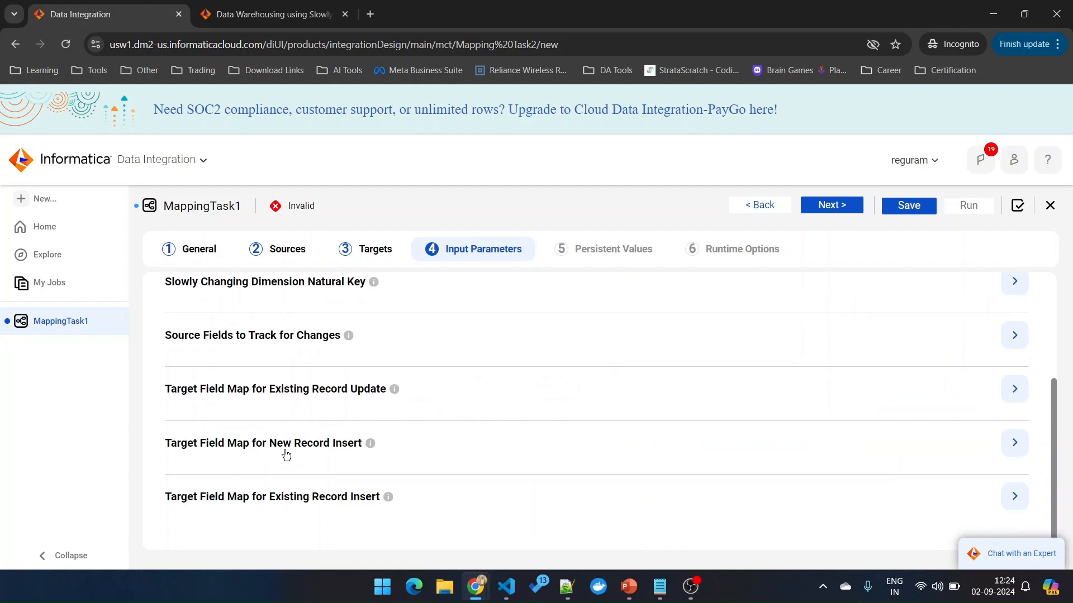
Map the incoming NEXTVAL field to the id target field in Target Field Map for New Record Insert and collapse the section.
left_click(1014, 442)
scroll(581, 436, "down", 1)
scroll(581, 436, "down", 2)
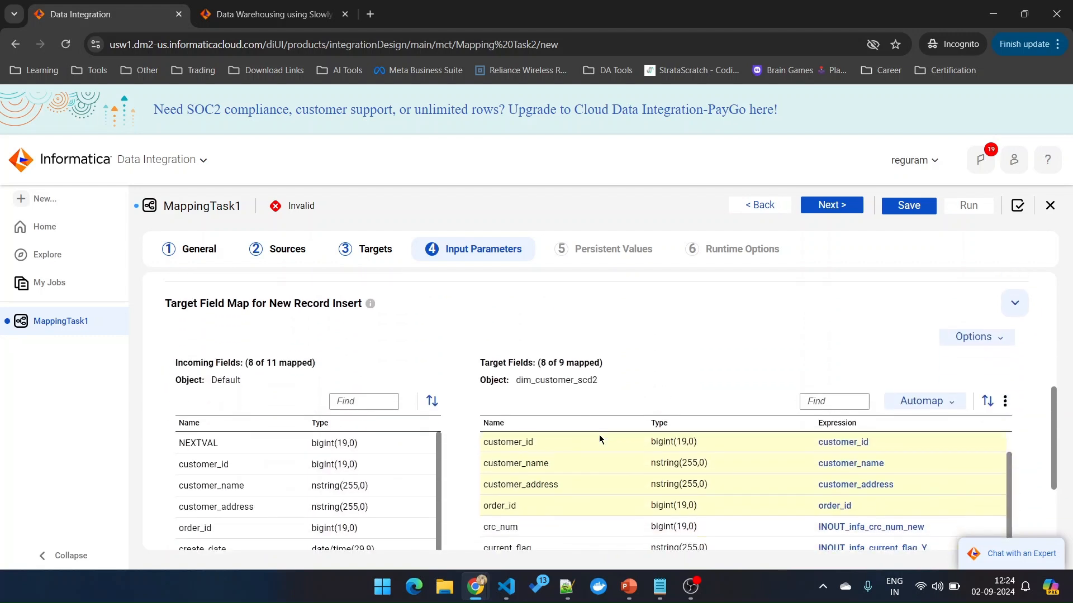
scroll(594, 472, "down", 2)
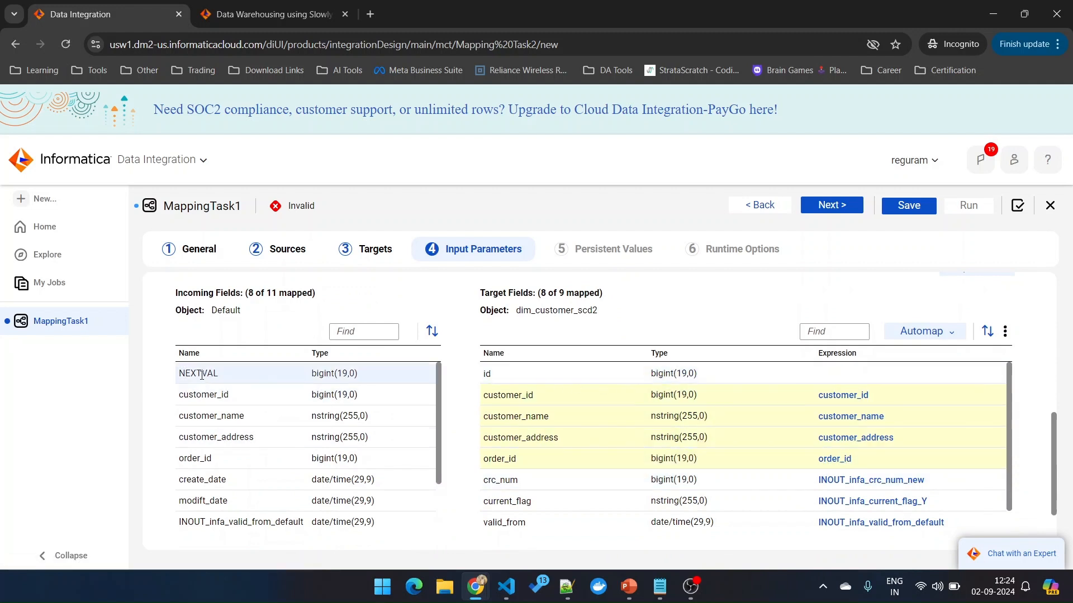
left_click_drag(191, 375, 791, 376)
scroll(782, 424, "up", 1)
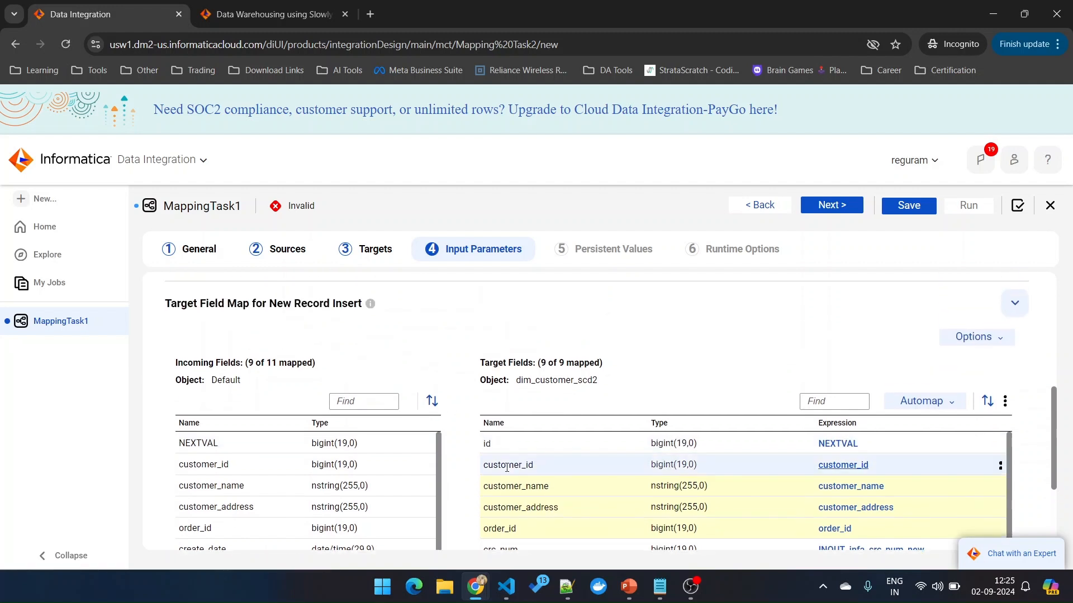
scroll(810, 487, "down", 3)
scroll(722, 414, "up", 2)
scroll(723, 414, "up", 2)
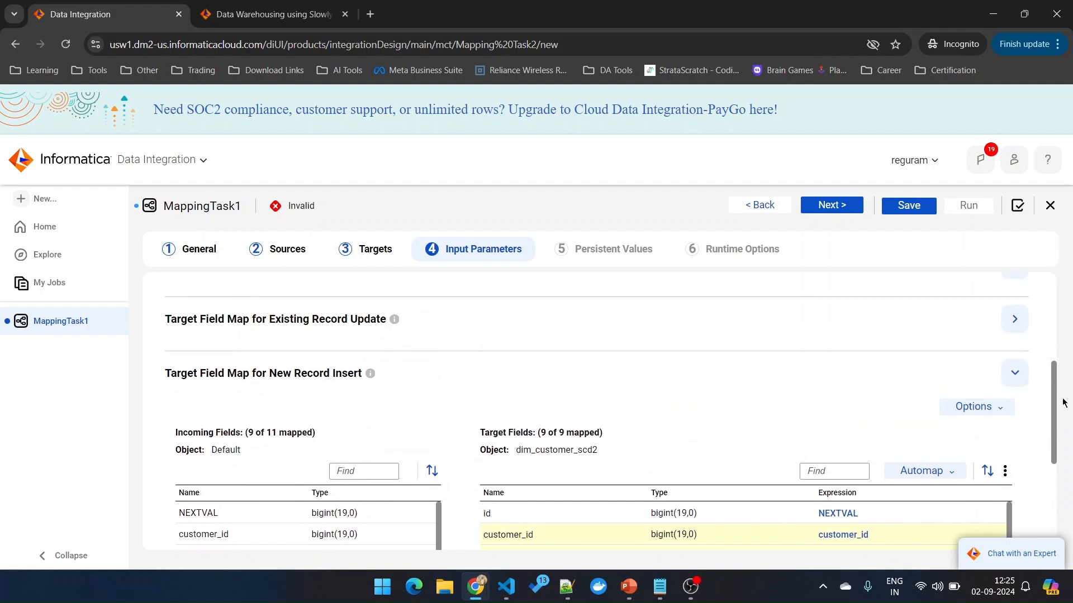
left_click(1015, 372)
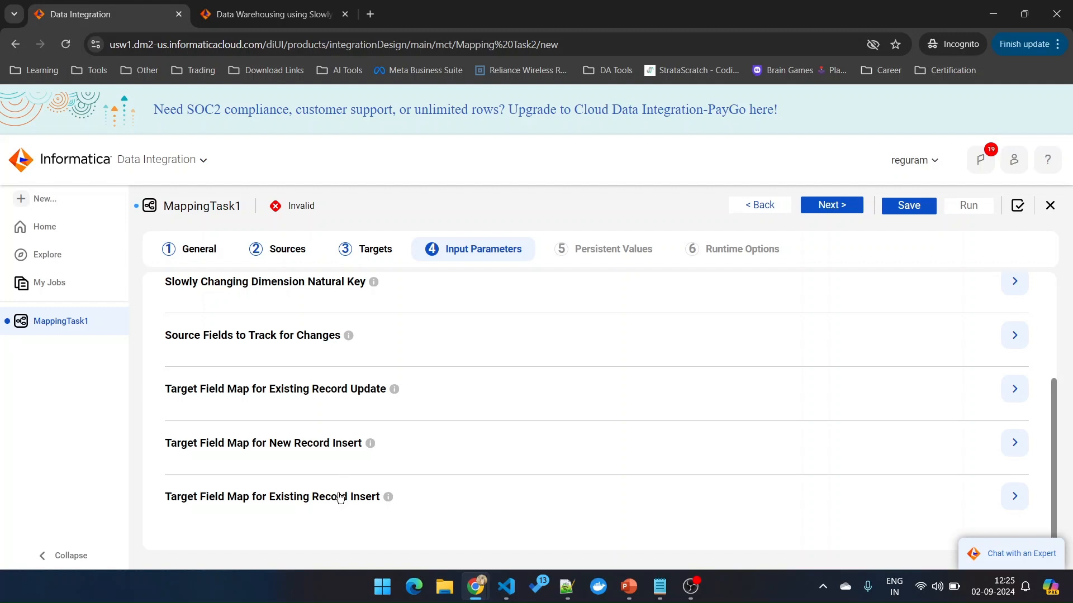
Map the incoming NEXTVAL field to the id target field in Target Field Map for Existing Record Insert and collapse the section.
left_click(1016, 505)
scroll(627, 481, "down", 2)
scroll(627, 477, "down", 3)
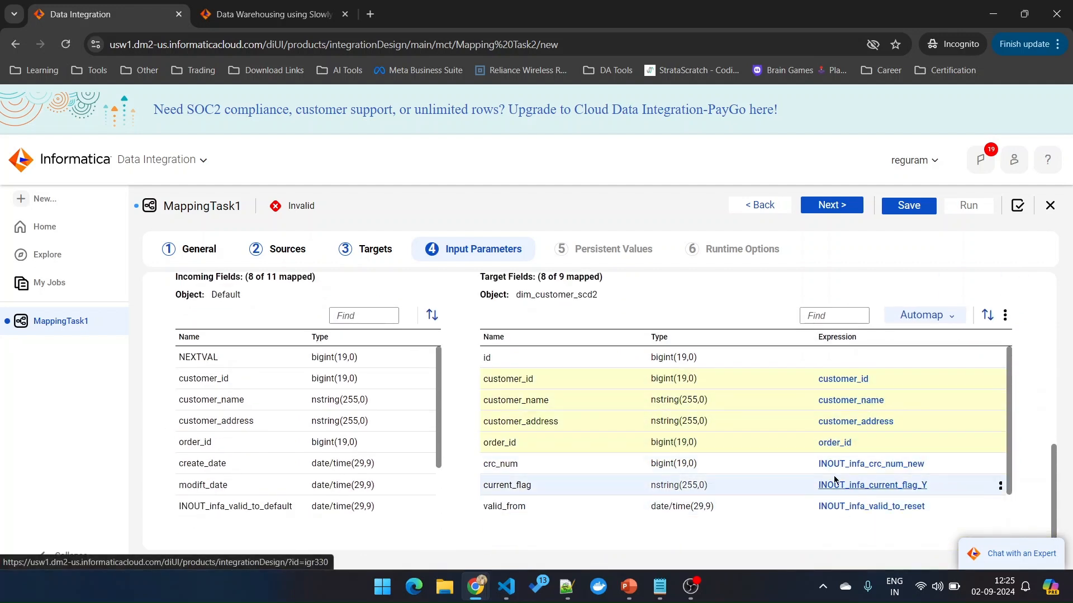
left_click_drag(196, 355, 816, 364)
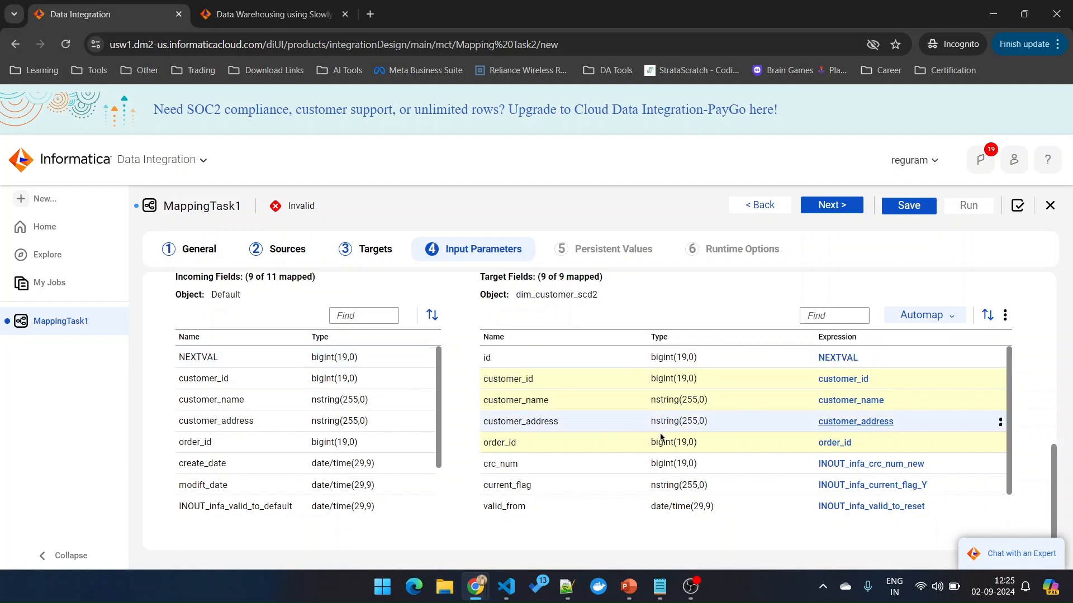
mouse_move(634, 424)
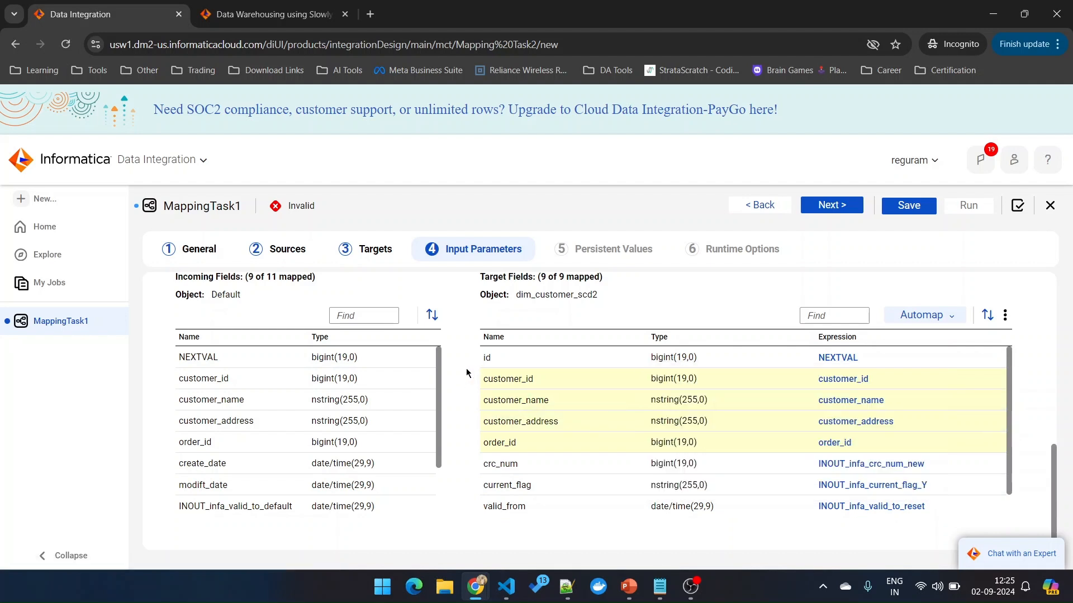
scroll(542, 395, "up", 2)
scroll(540, 400, "down", 2)
scroll(1017, 405, "up", 2)
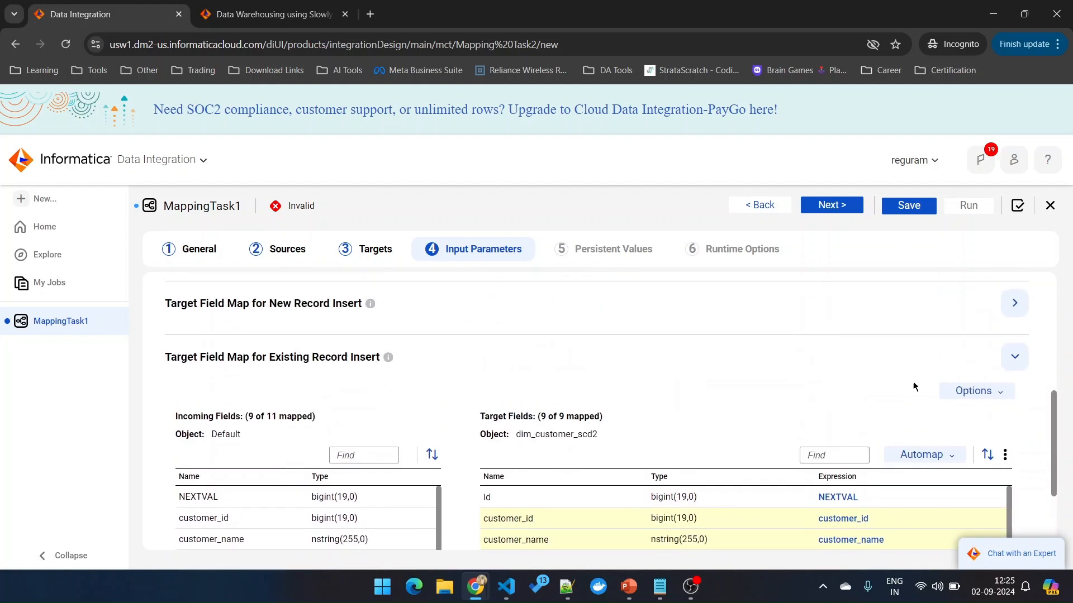
scroll(964, 385, "down", 1)
left_click(1015, 288)
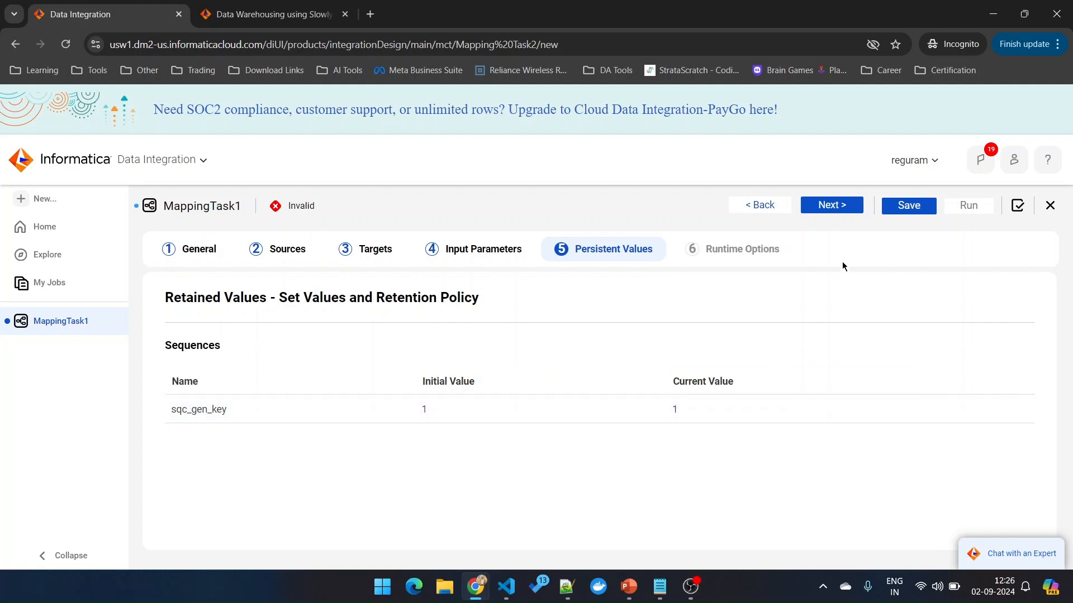
Continue past the persistent values to the runtime options, leave them at their defaults and save the mapping task.
left_click(828, 208)
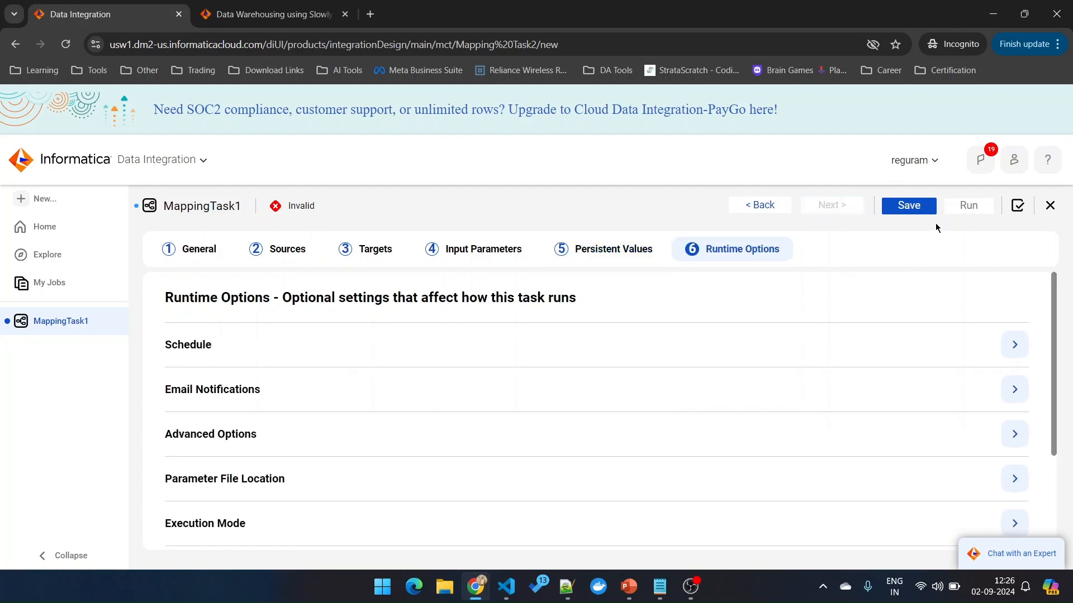
left_click(909, 205)
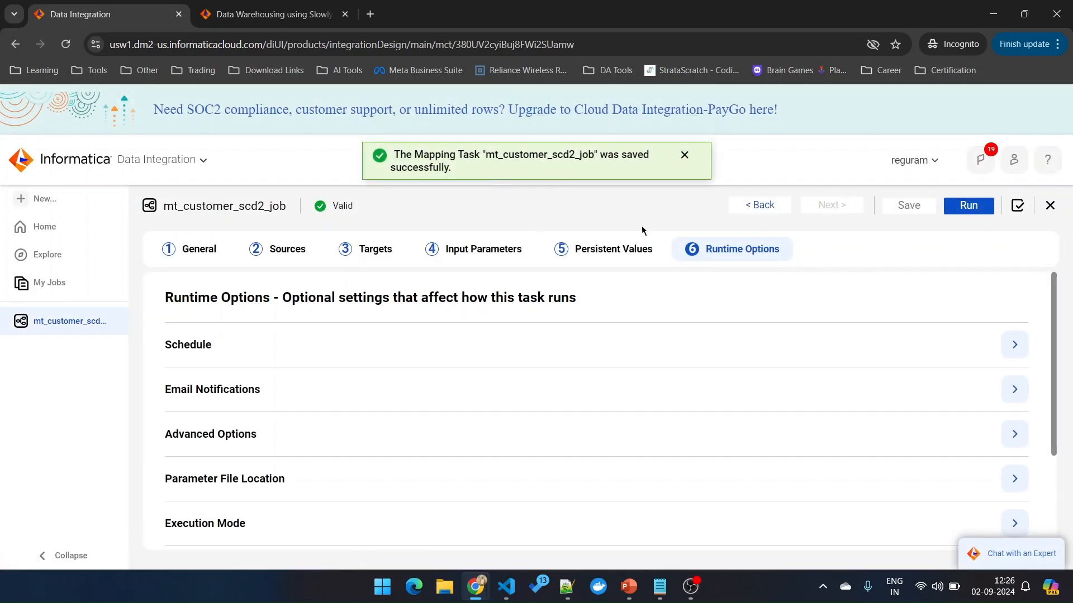
Switch to BigQuery, refresh the dim_customer_scd2 table preview and preview the data in the src_customer table.
mouse_move(472, 588)
left_click(424, 509)
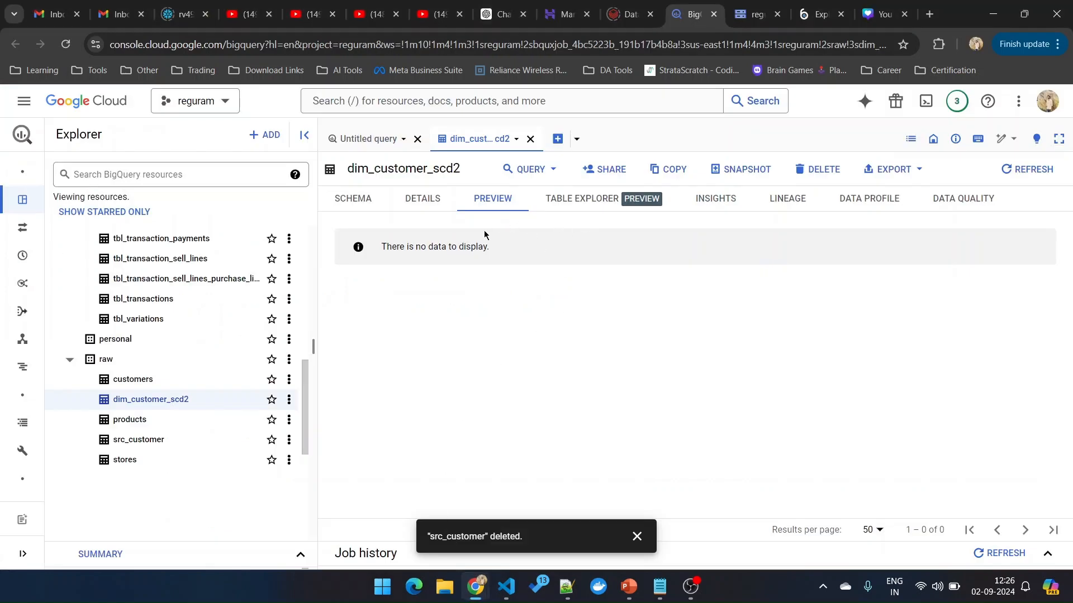
left_click(1028, 170)
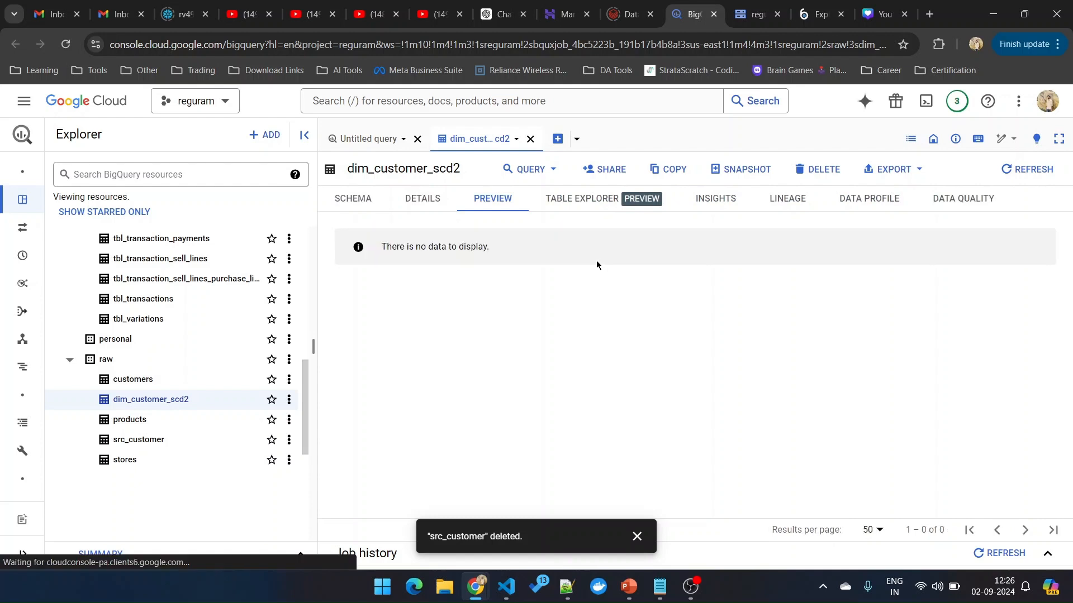
left_click(139, 442)
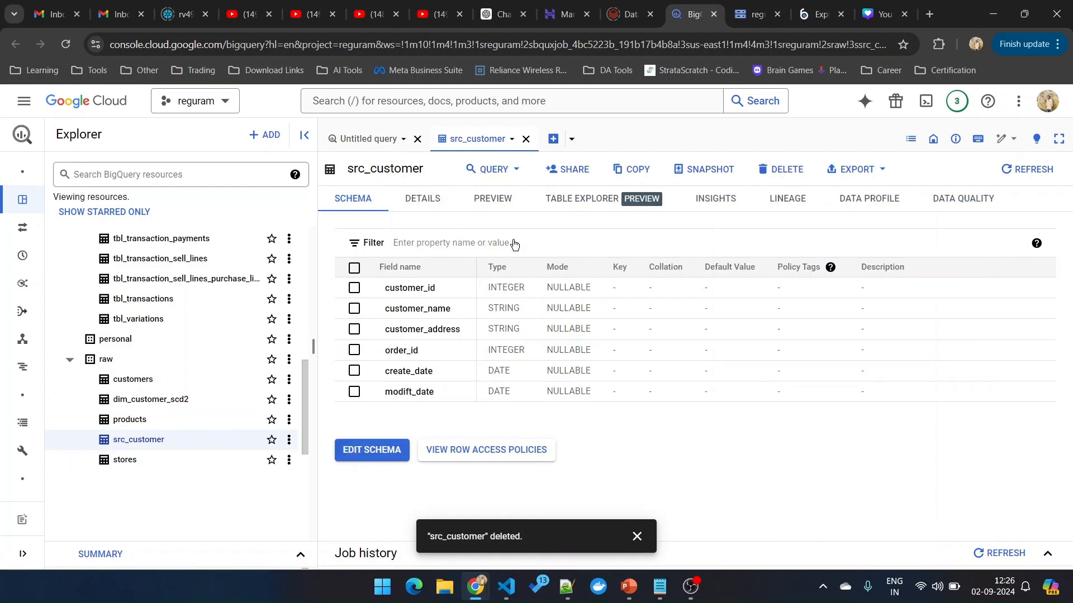
left_click(493, 199)
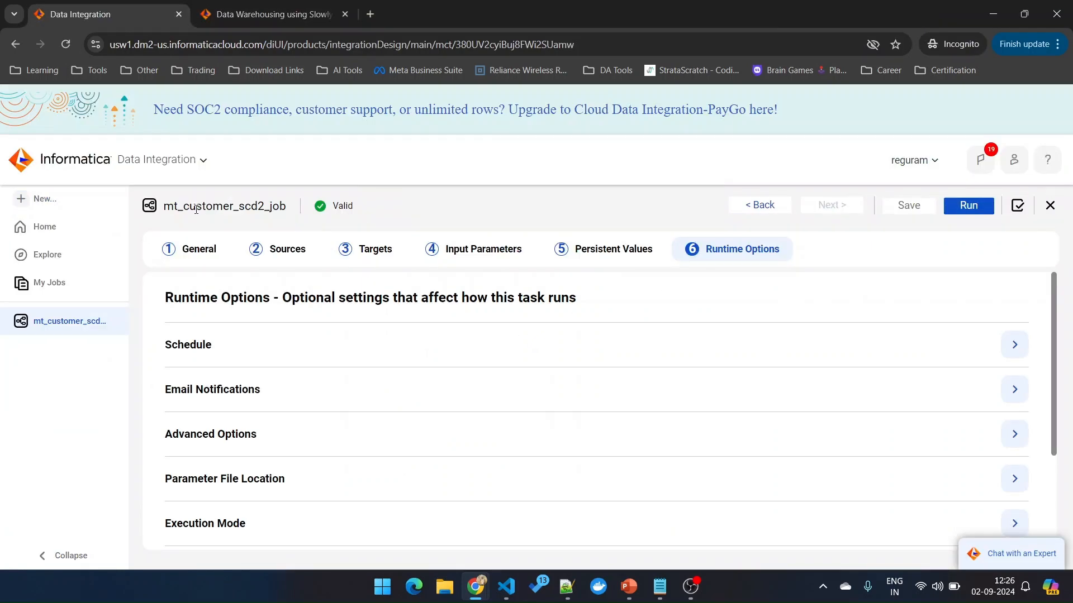
Back in Informatica, examine the m_customer_scd2_job mapping's flow on an enlarged canvas, close it and return to the mt_customer_scd2_job task.
left_click(42, 225)
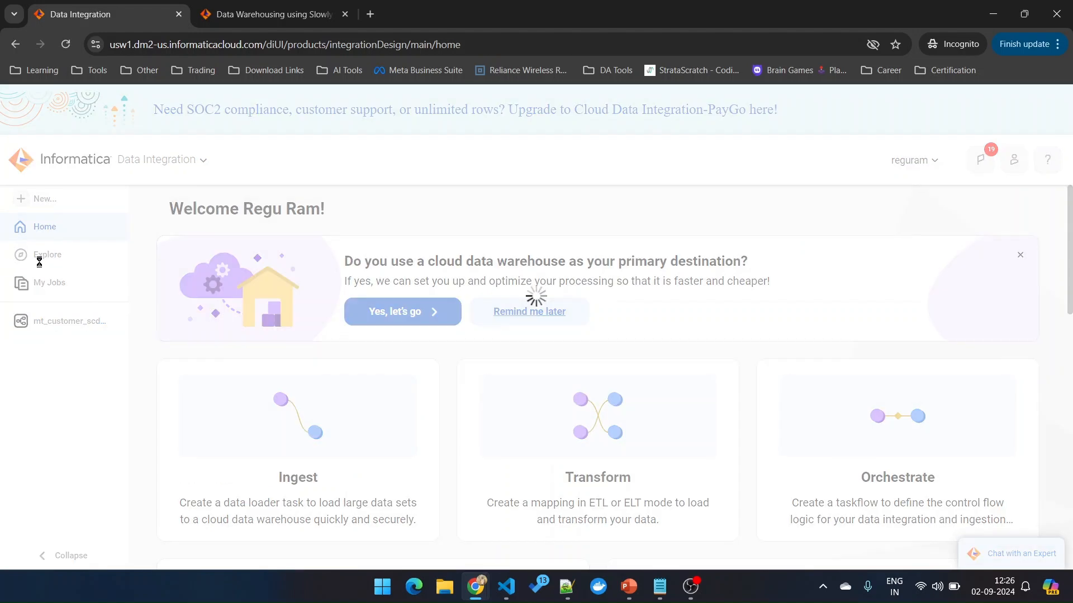
left_click(40, 257)
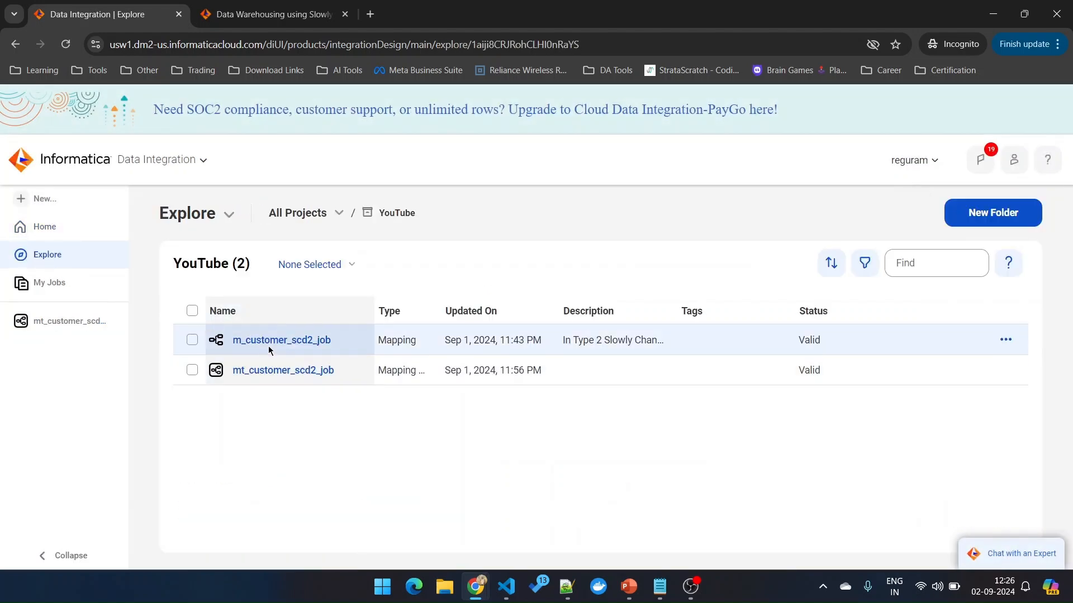
left_click(271, 342)
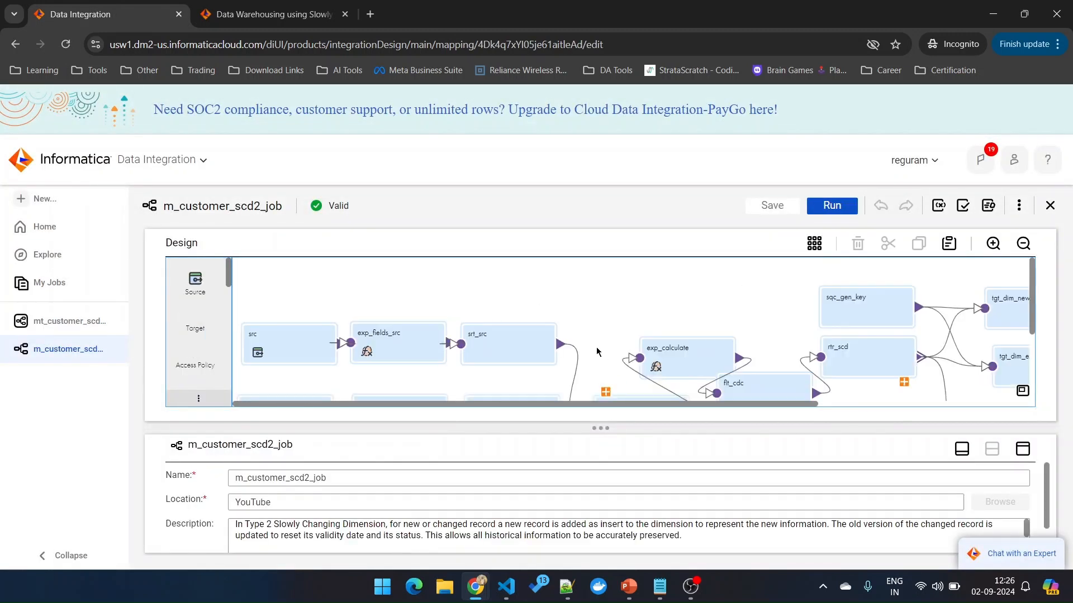
scroll(611, 335, "down", 1)
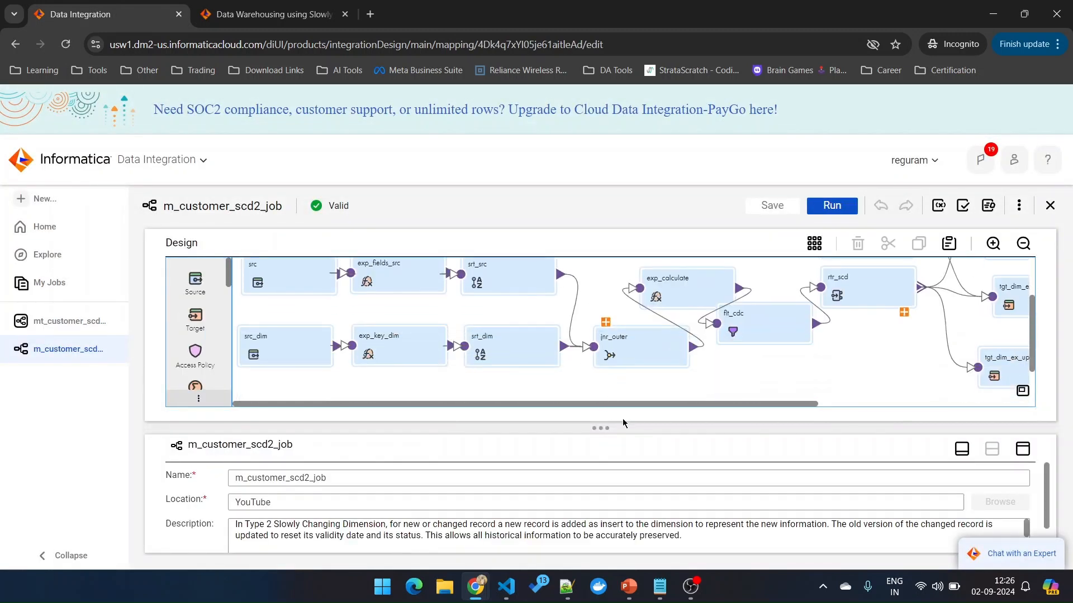
left_click_drag(597, 428, 631, 472)
scroll(576, 447, "up", 1)
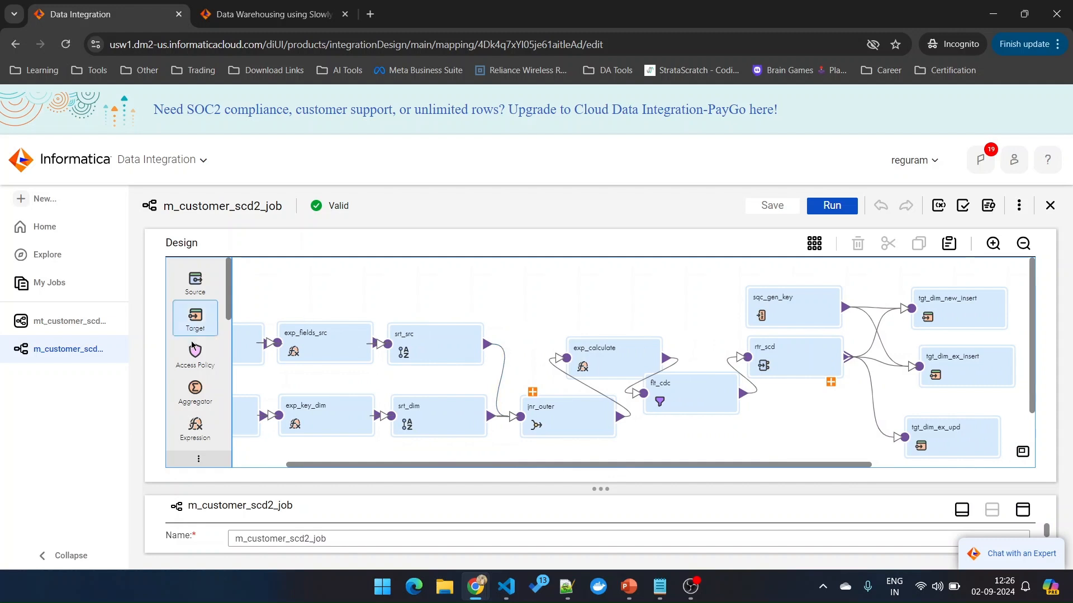
left_click(119, 349)
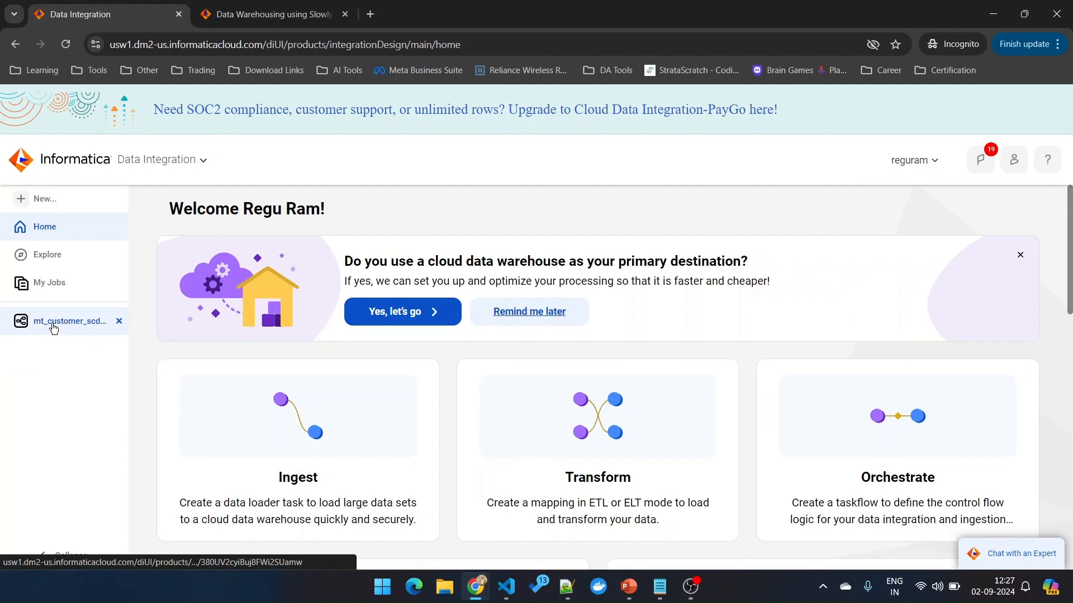
left_click(54, 329)
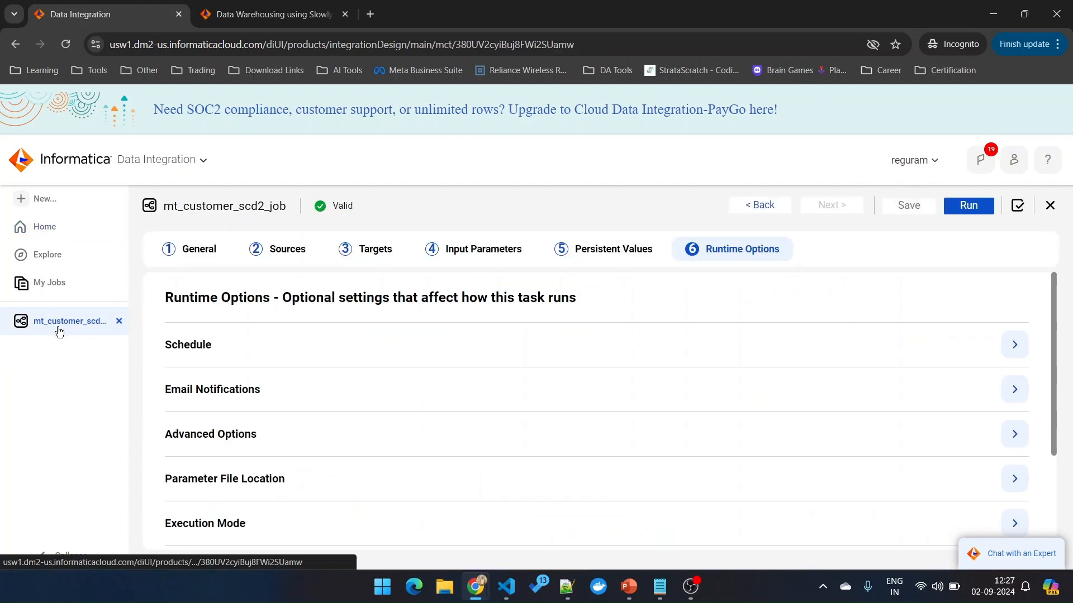
Run the mt_customer_scd2_job mapping task, open its job list and refresh it to follow the new run.
left_click(970, 213)
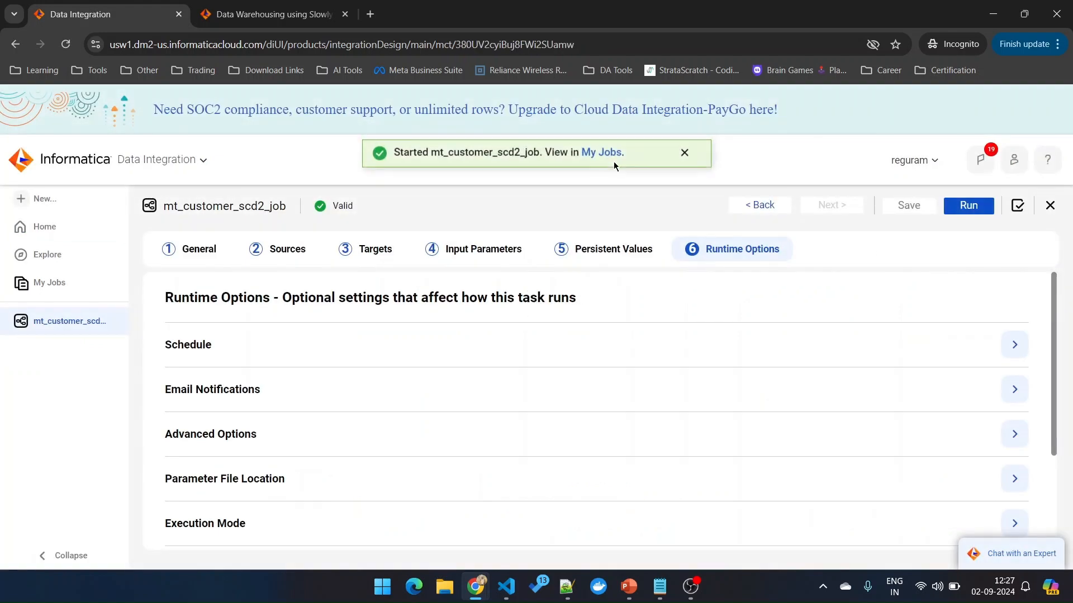
left_click(603, 156)
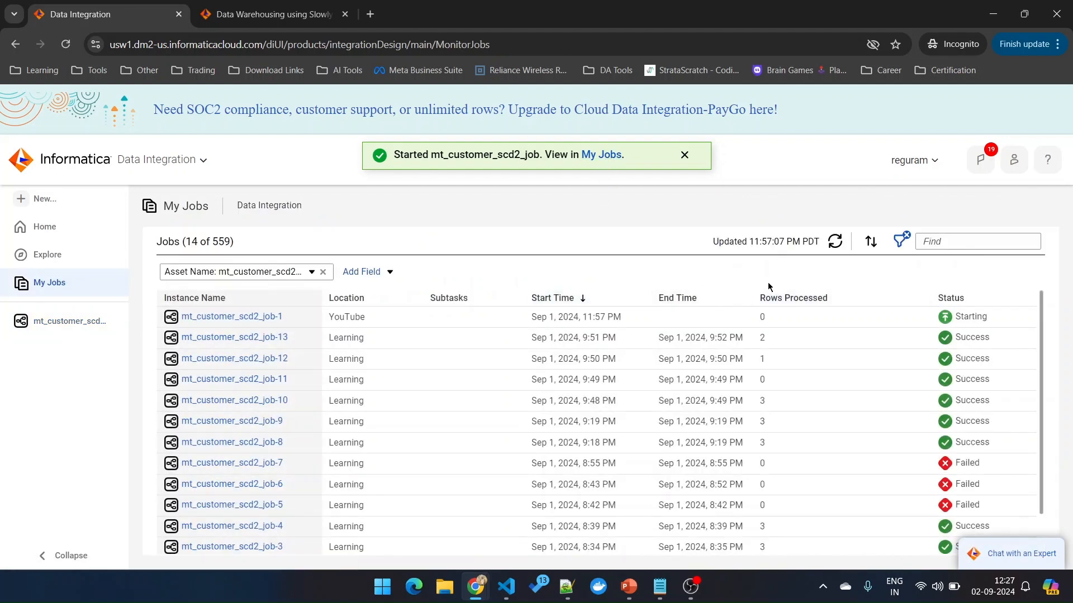
left_click(834, 242)
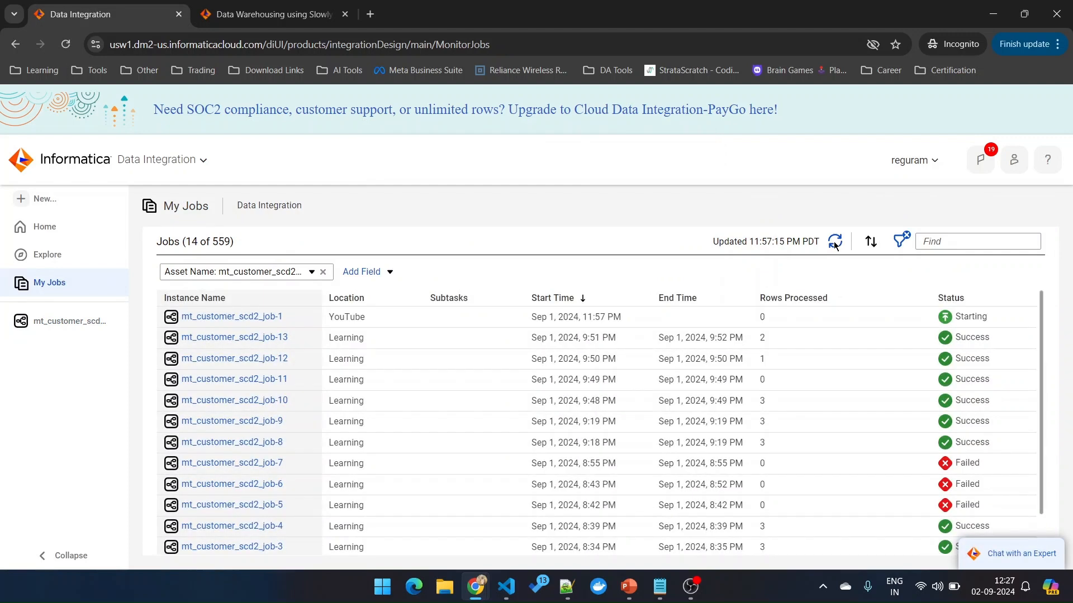
left_click(834, 242)
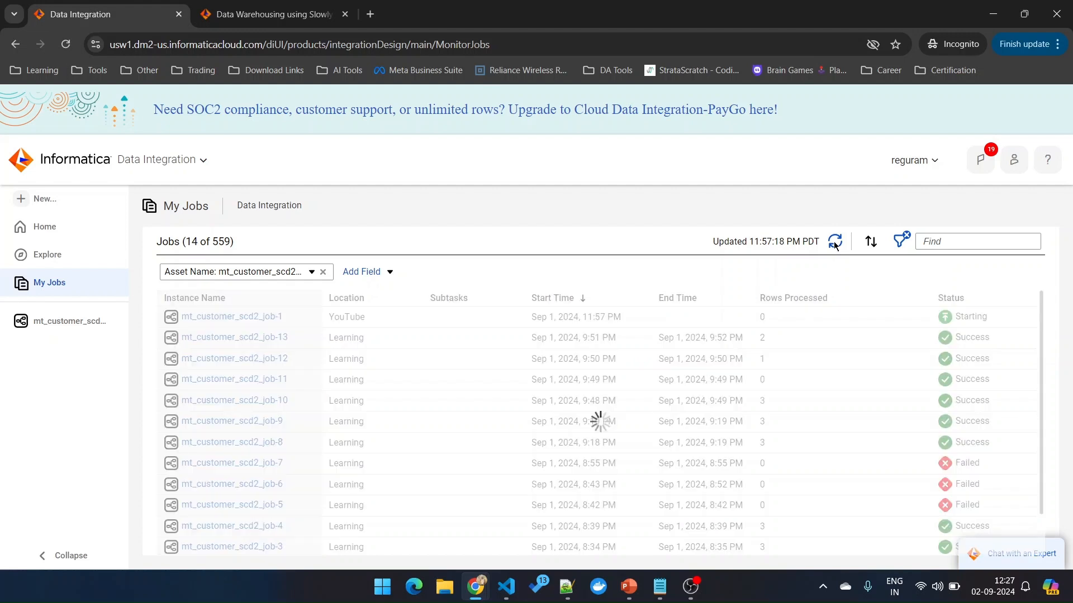
left_click(834, 242)
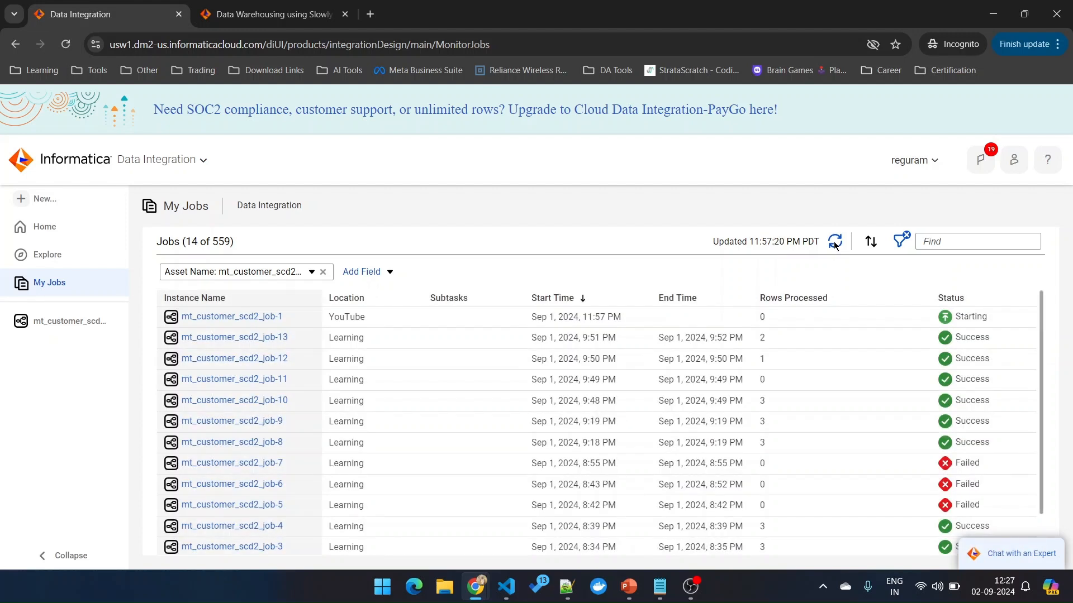
left_click(834, 242)
left_click(834, 243)
left_click(834, 243)
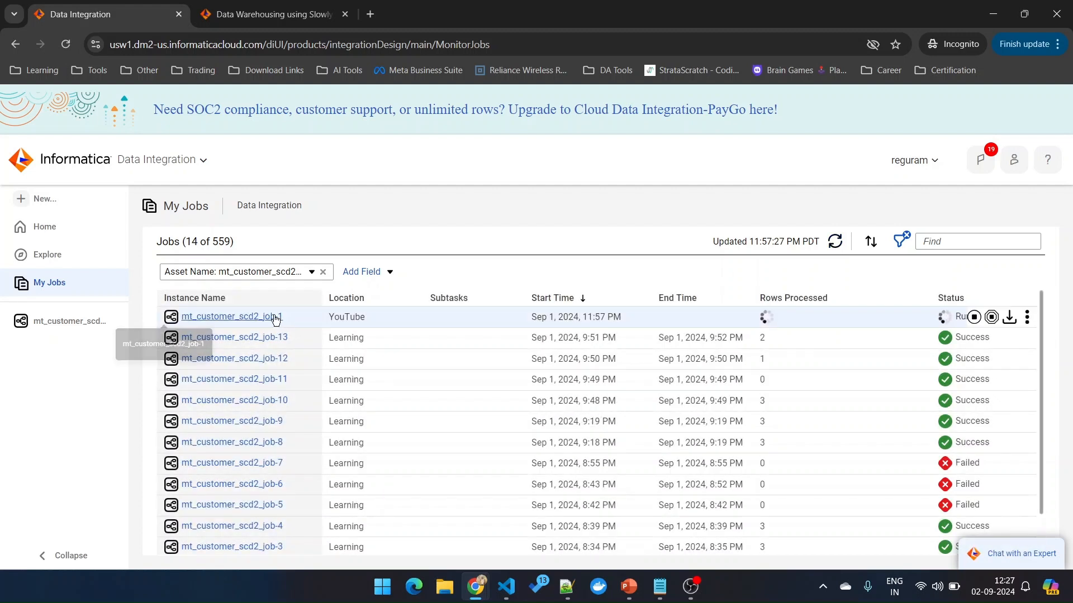
Open the details of the mt_customer_scd2_job-1 run and refresh them until the run finishes.
left_click(278, 317)
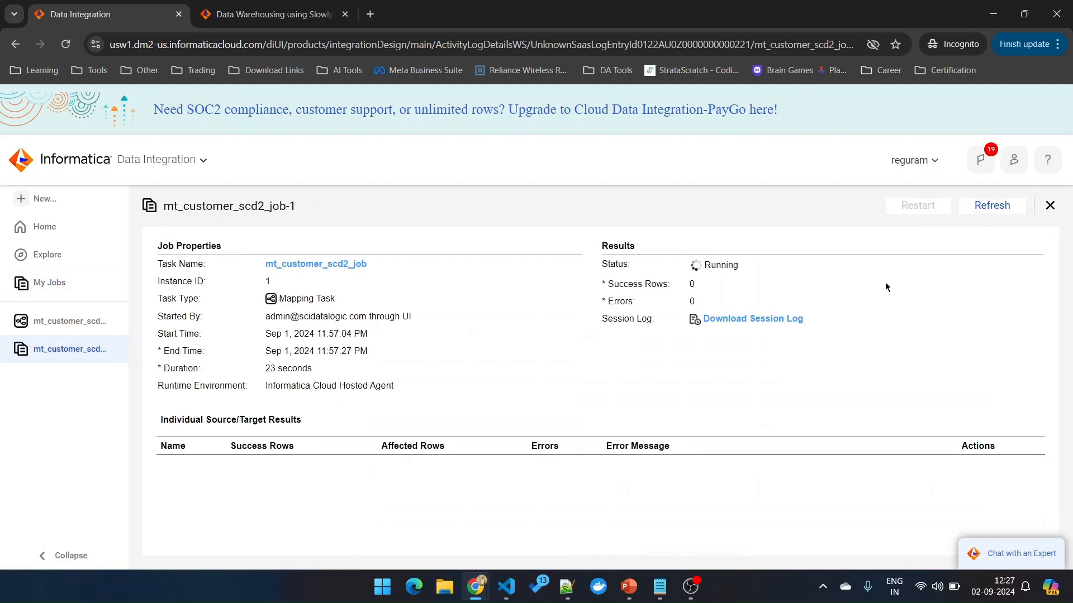
left_click(986, 206)
left_click(1001, 210)
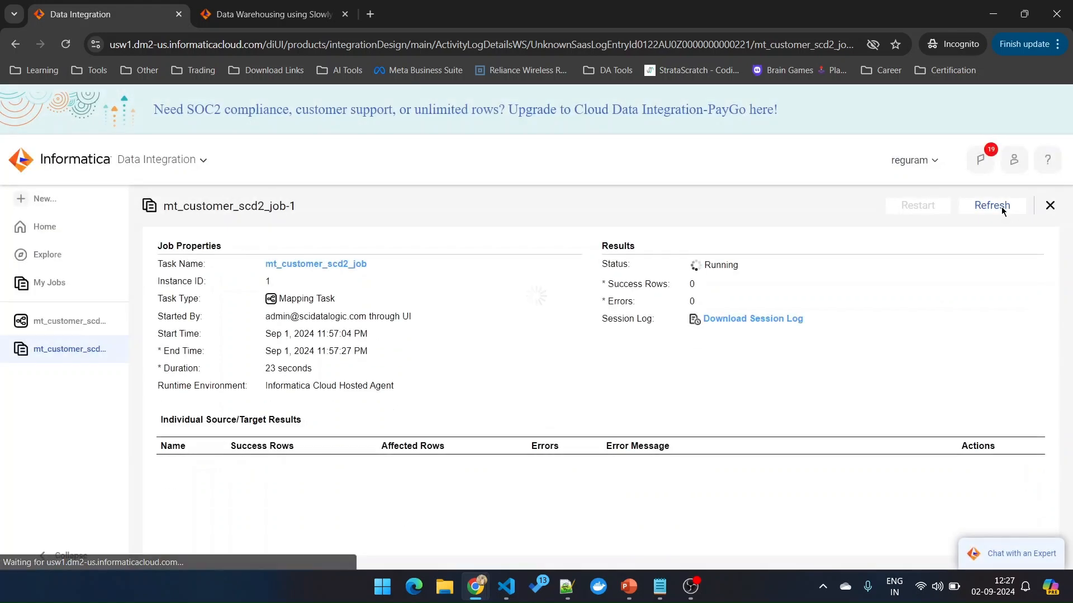
scroll(853, 323, "down", 1)
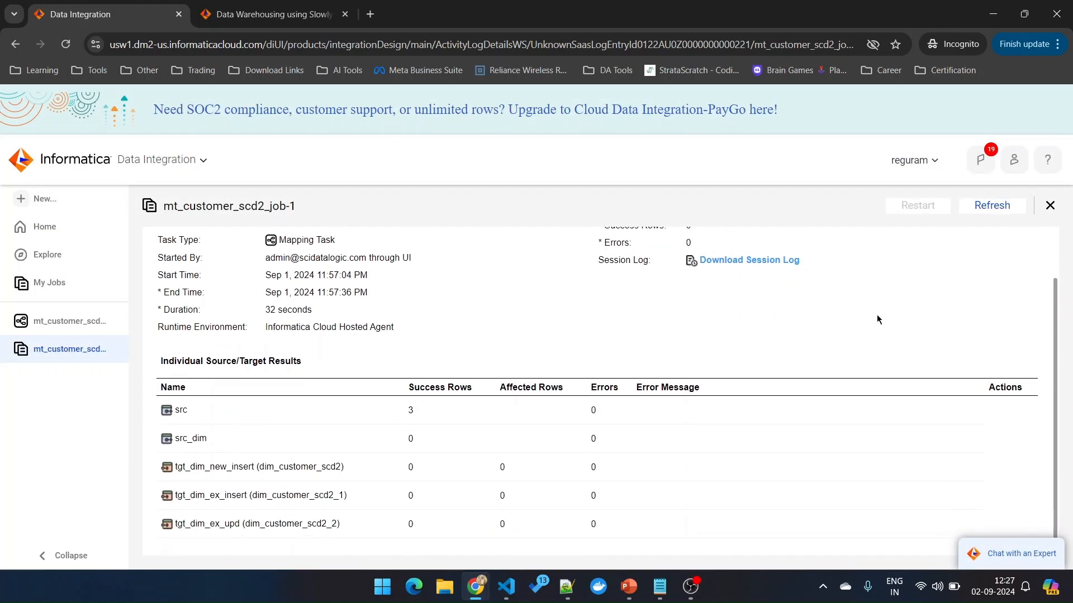
left_click(967, 206)
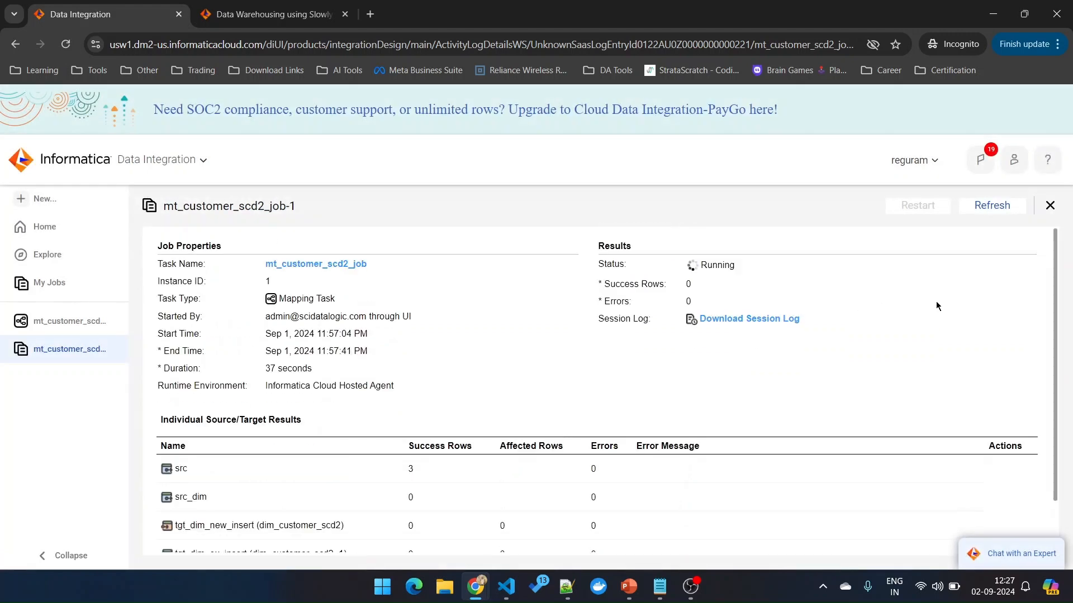
left_click(987, 211)
left_click(992, 205)
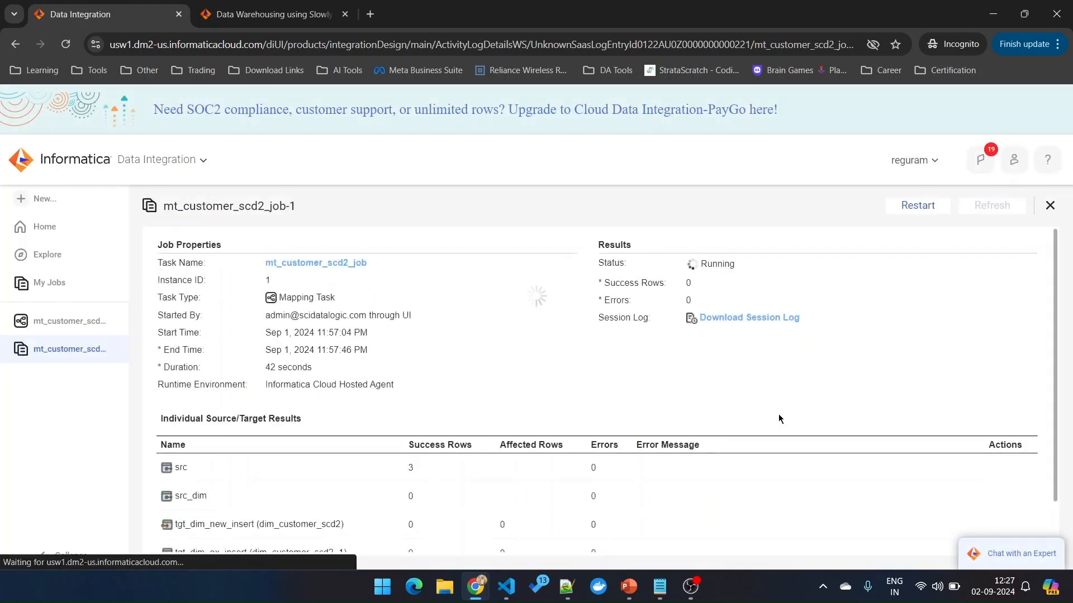
Check the success and affected rows of src and tgt_dim_new_insert in the run's individual source/target results.
scroll(779, 419, "down", 3)
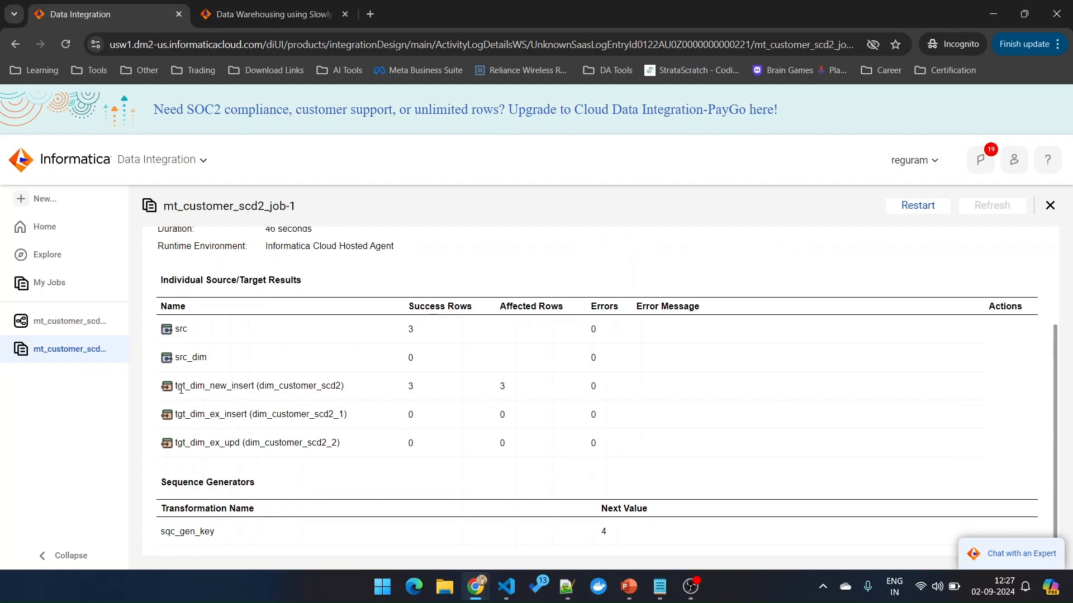
left_click_drag(182, 389, 250, 386)
left_click_drag(416, 329, 400, 330)
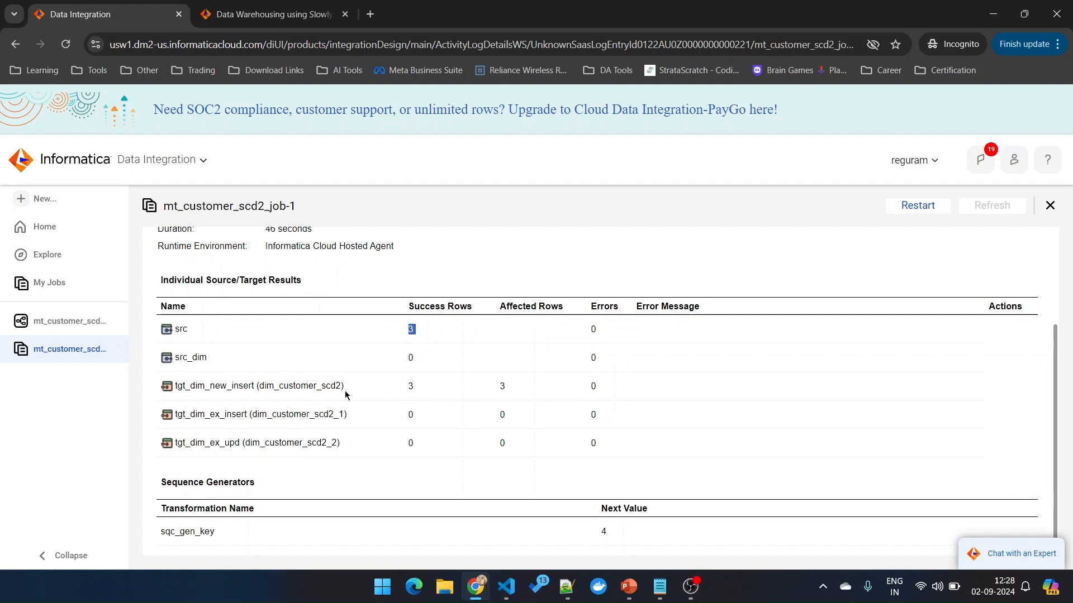
left_click_drag(498, 388, 505, 386)
left_click_drag(293, 386, 342, 386)
Switch to BigQuery, preview the dim_customer_scd2 table and examine its rows across to the valid_from and valid_to columns.
mouse_move(475, 587)
left_click(441, 536)
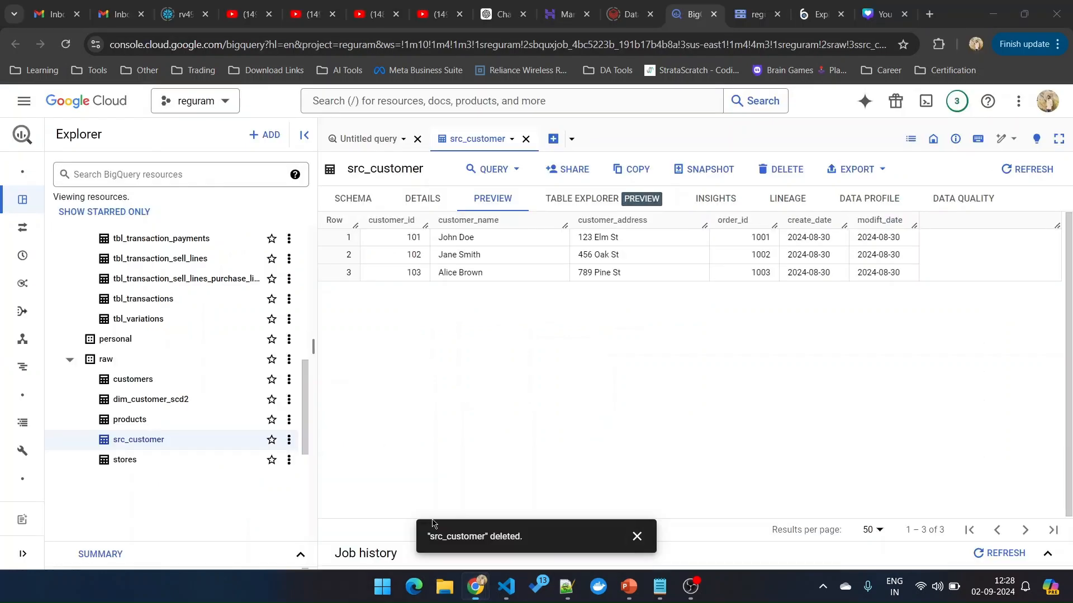
left_click(173, 406)
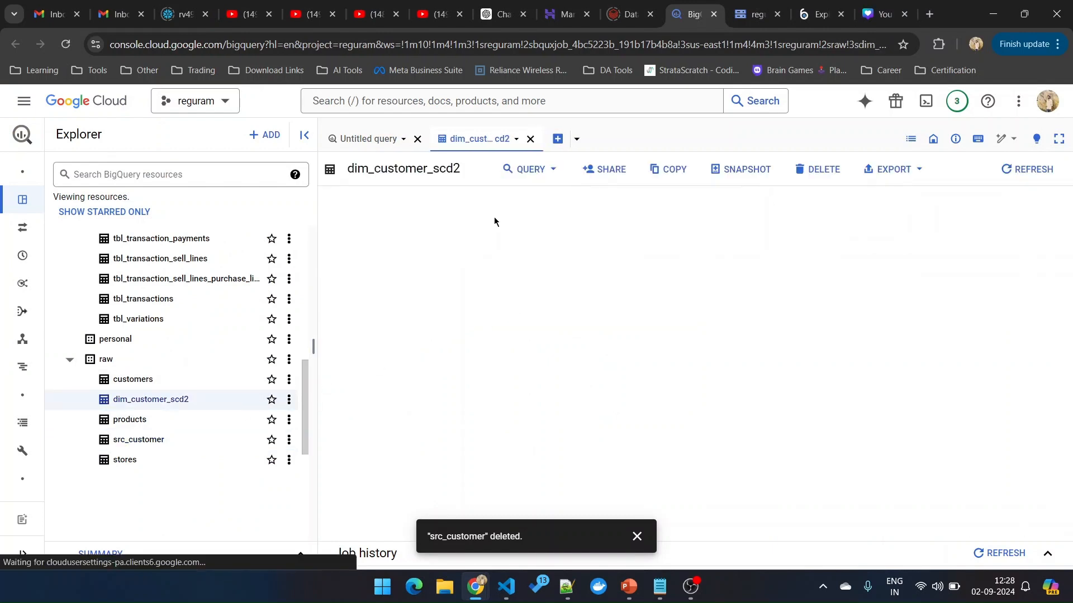
left_click(492, 199)
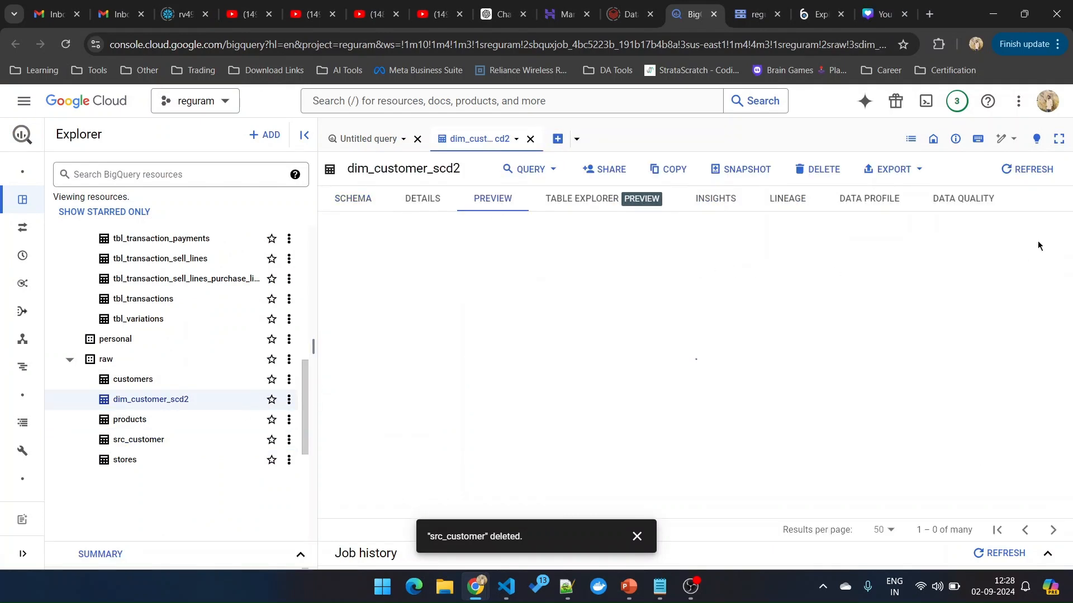
left_click_drag(410, 241, 426, 266)
left_click(419, 273)
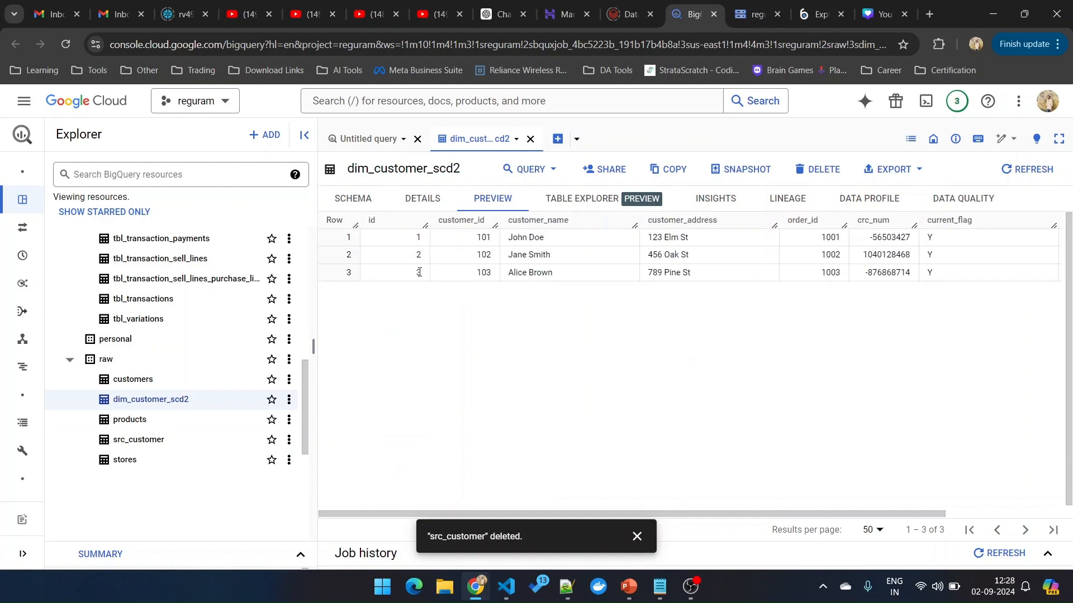
left_click_drag(790, 511, 928, 510)
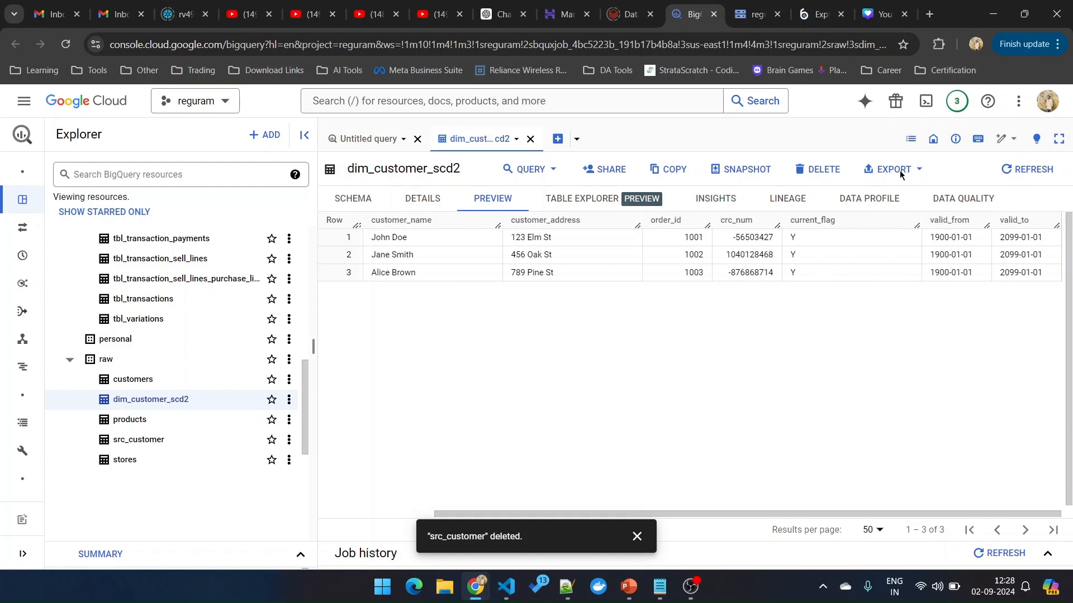
Back in Informatica, close the mt_customer_scd2_job-1 run details and run the mt_customer_scd2_job mapping task again.
key("alt+Tab")
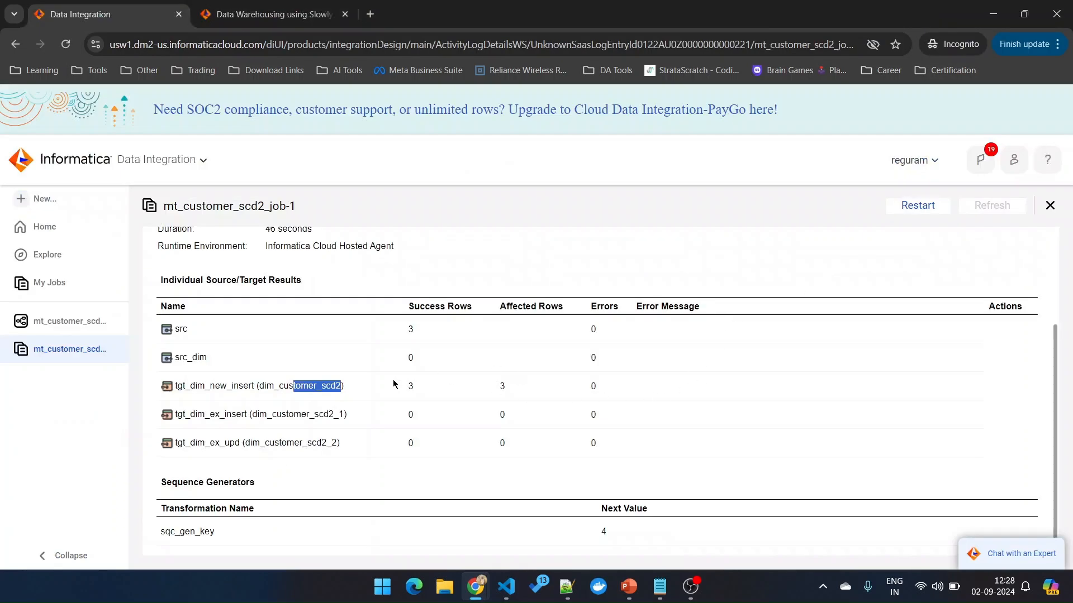
left_click(120, 350)
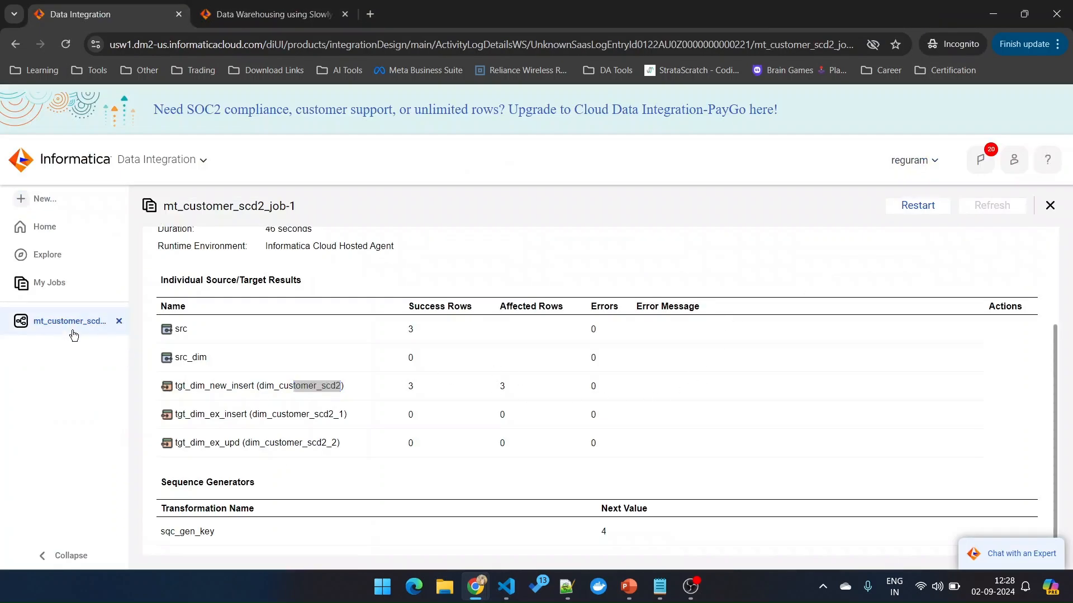
left_click(71, 331)
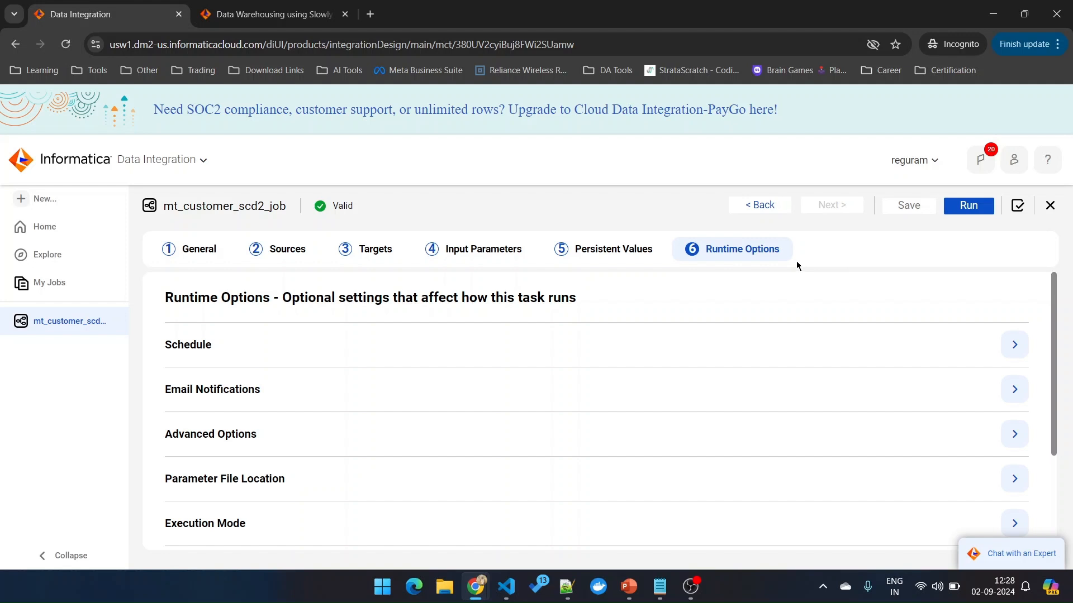
left_click(953, 211)
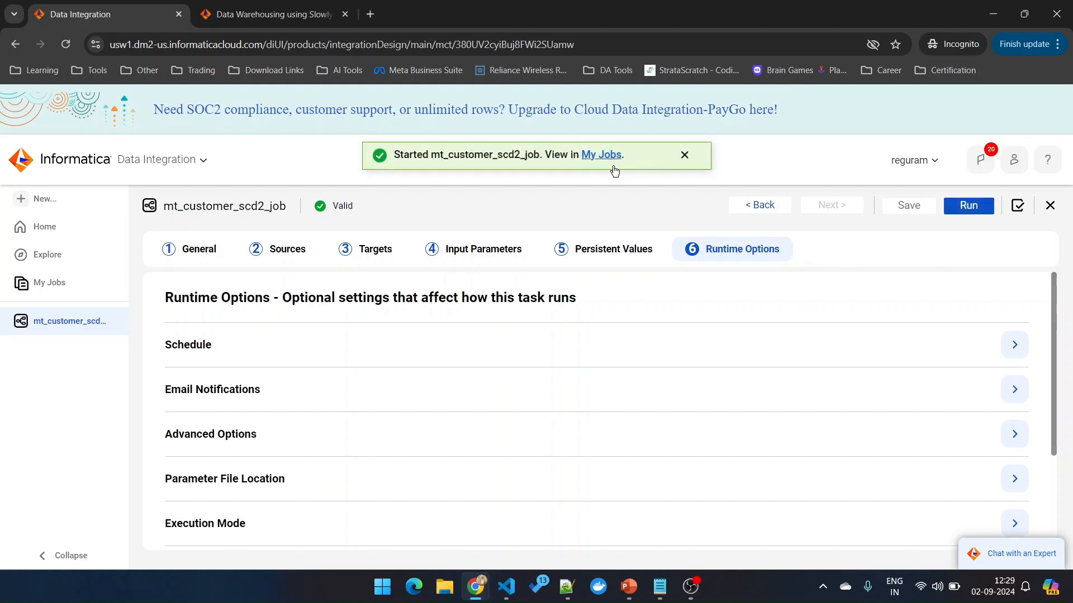
Open the job list from the start notification and refresh it to follow the mt_customer_scd2_job-2 run.
left_click(613, 162)
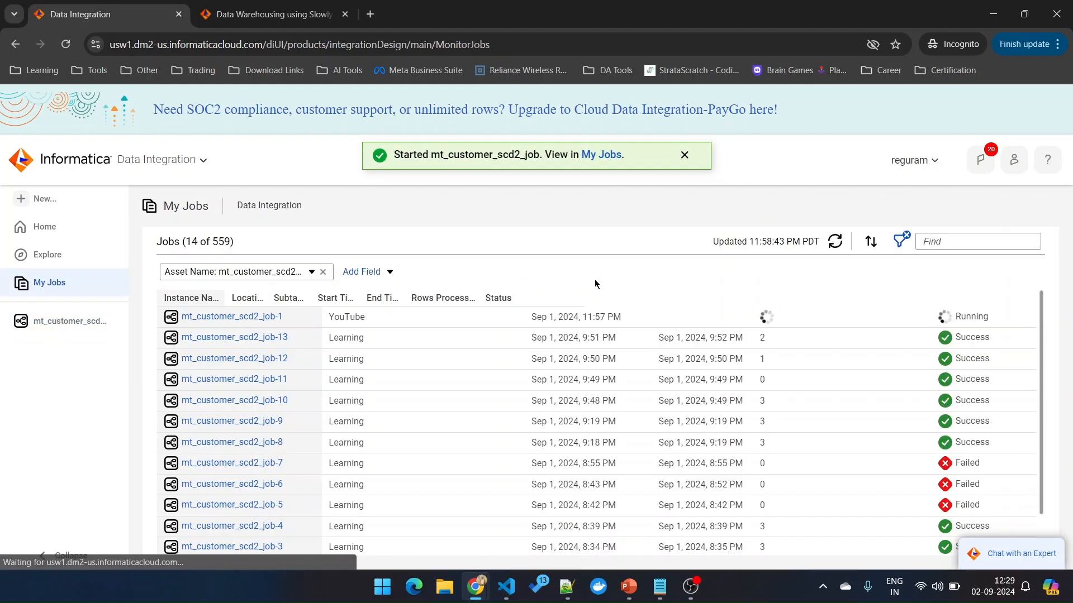
left_click(834, 244)
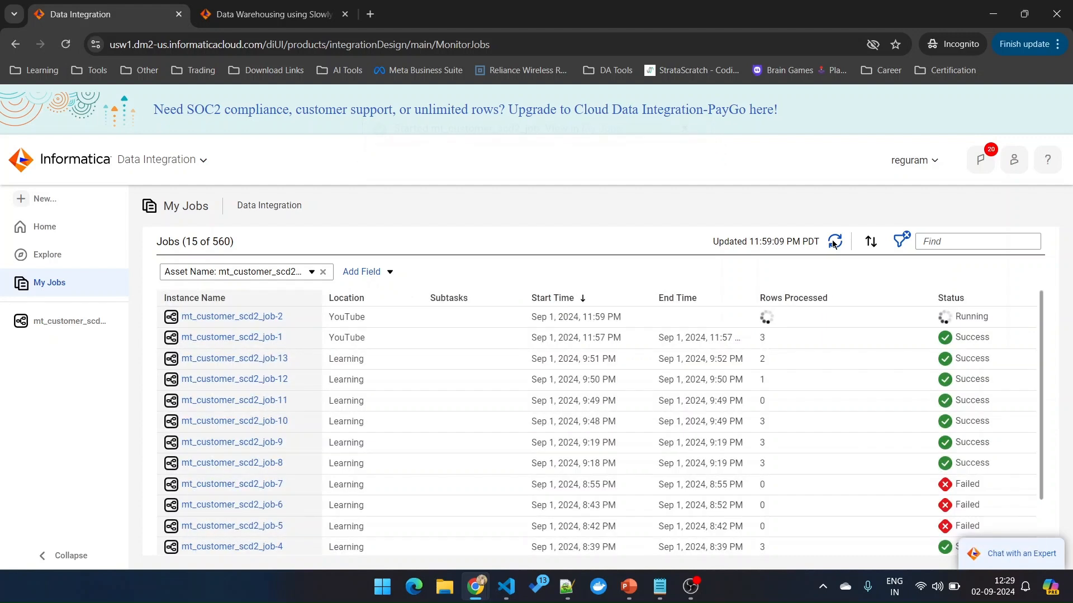
left_click(834, 242)
left_click(833, 244)
left_click(833, 244)
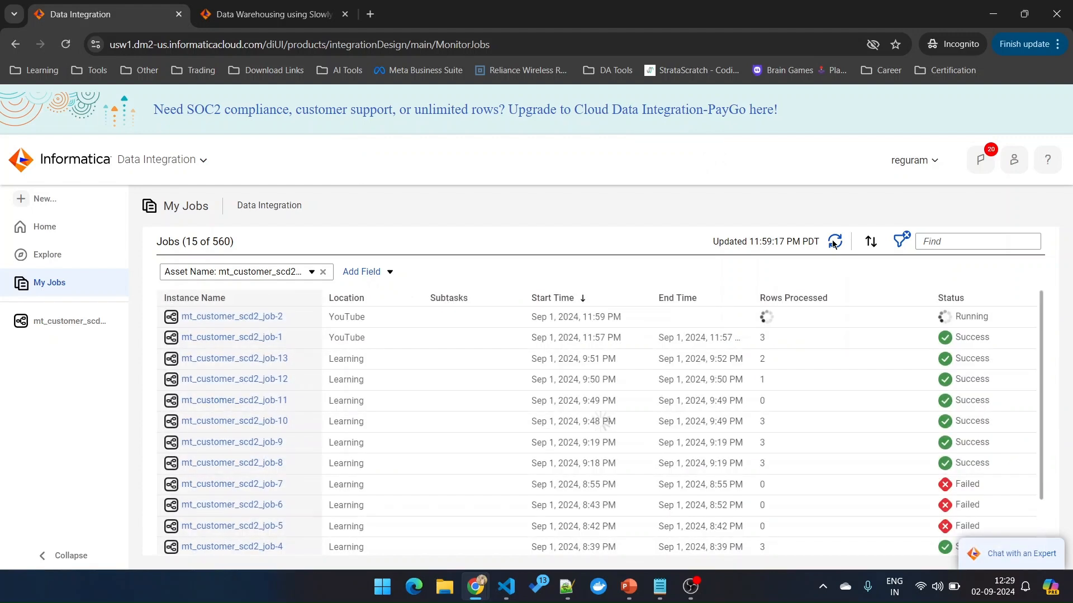
left_click(833, 245)
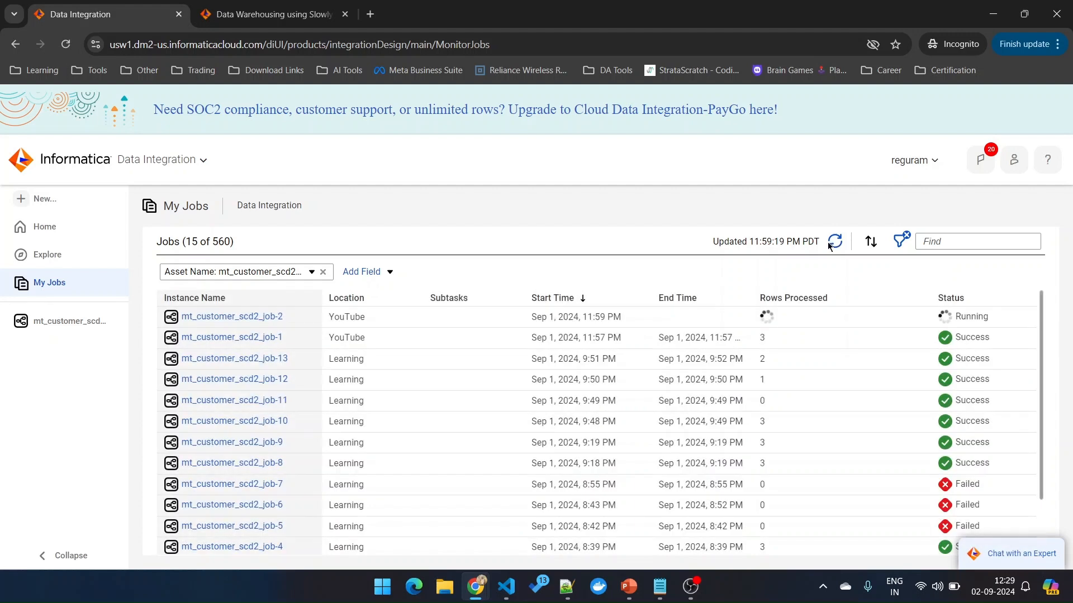
Open the mt_customer_scd2_job-2 run details and check the status and the row counts of the sources and targets.
left_click(267, 317)
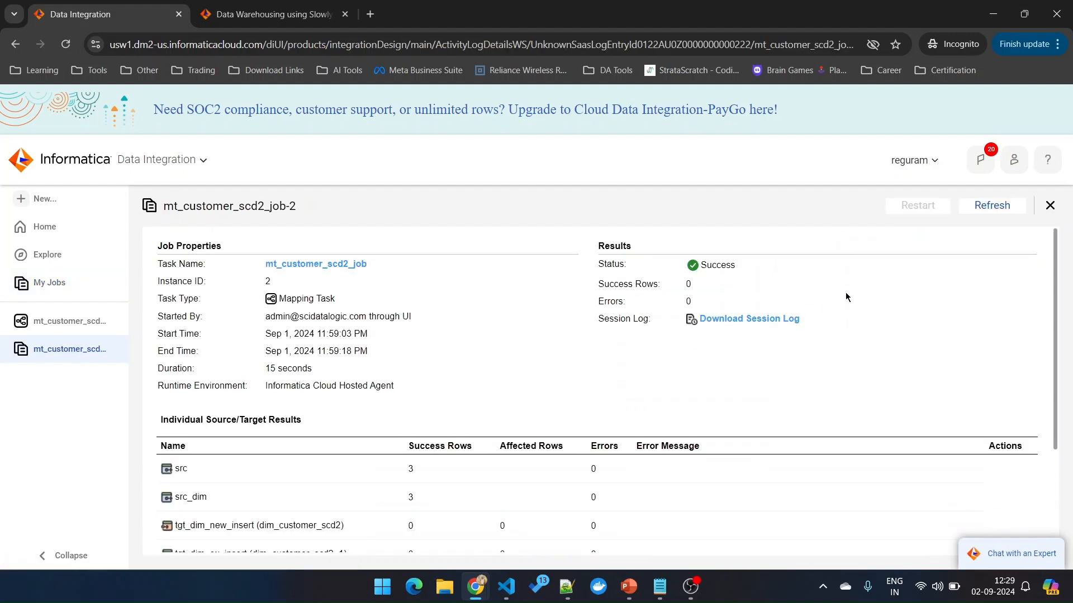
scroll(854, 292, "down", 1)
left_click_drag(686, 265, 741, 260)
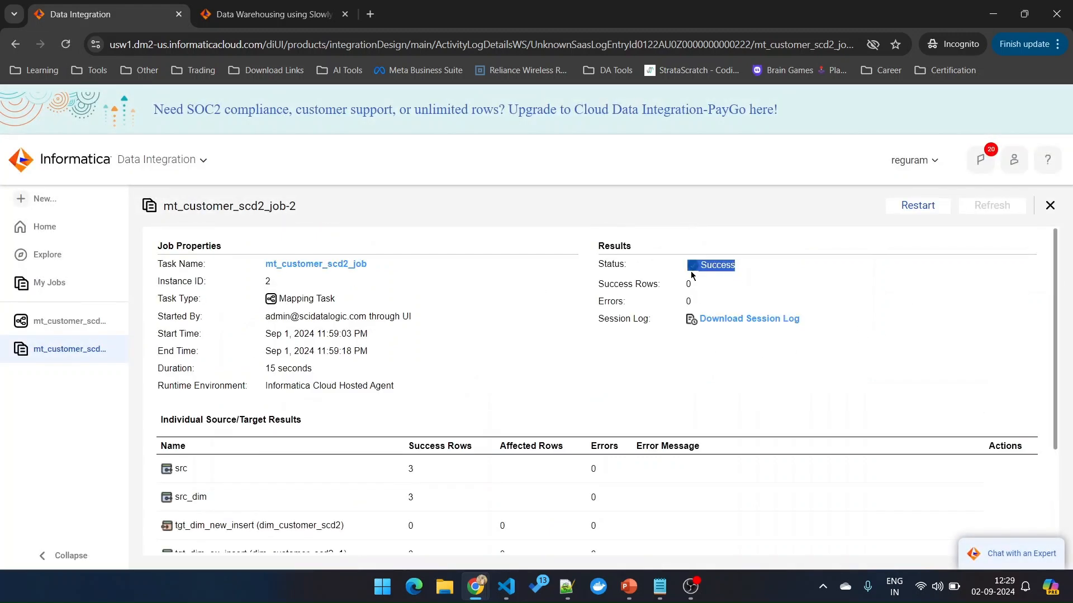
left_click(342, 348)
scroll(342, 348, "down", 2)
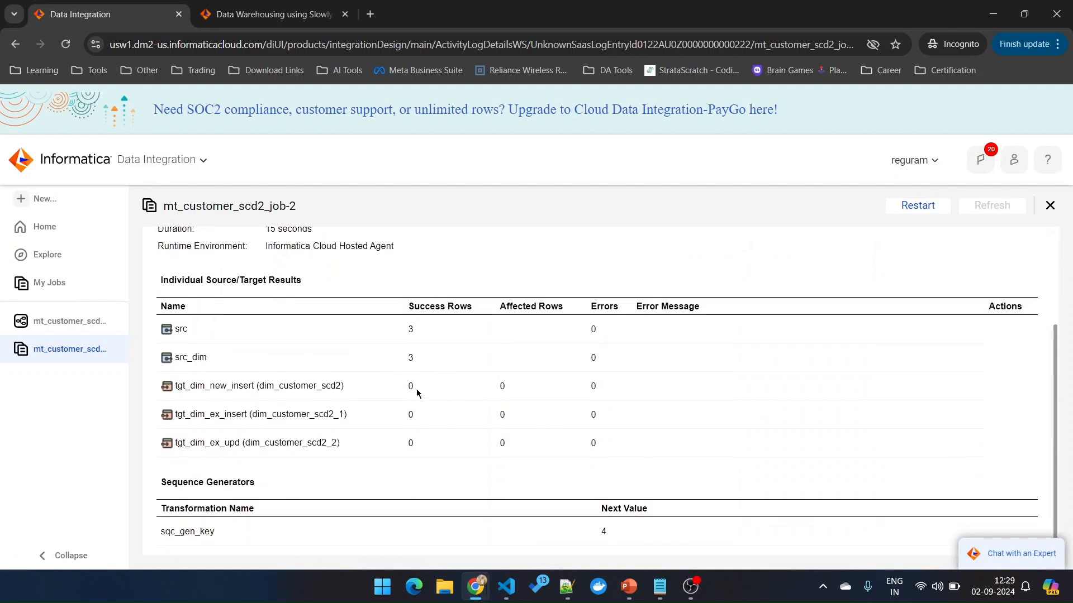
left_click_drag(410, 390, 625, 438)
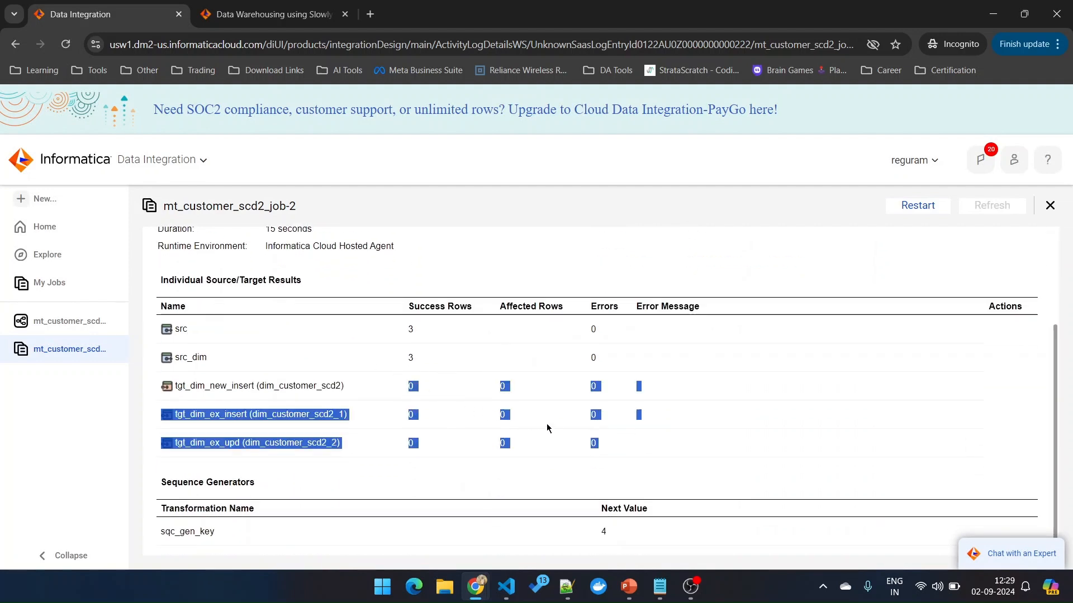
left_click(494, 428)
left_click_drag(405, 330, 420, 331)
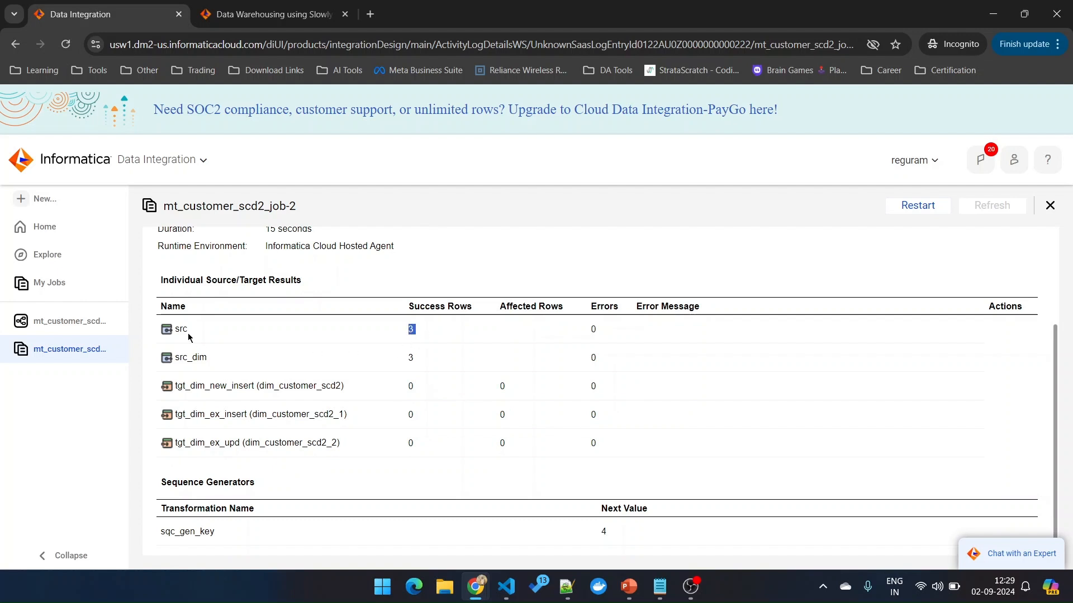
double_click(183, 357)
left_click(223, 364)
left_click_drag(223, 363, 172, 358)
Return to the mt_customer_scd2_job task and examine the src_dim source settings down to its current_flag filter.
left_click(67, 321)
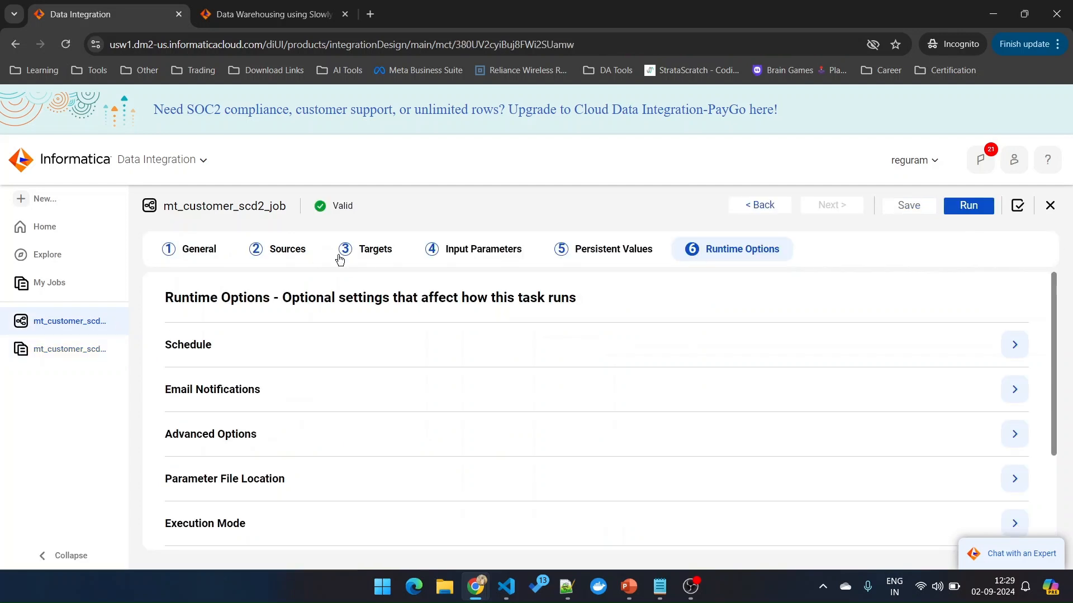
left_click(272, 258)
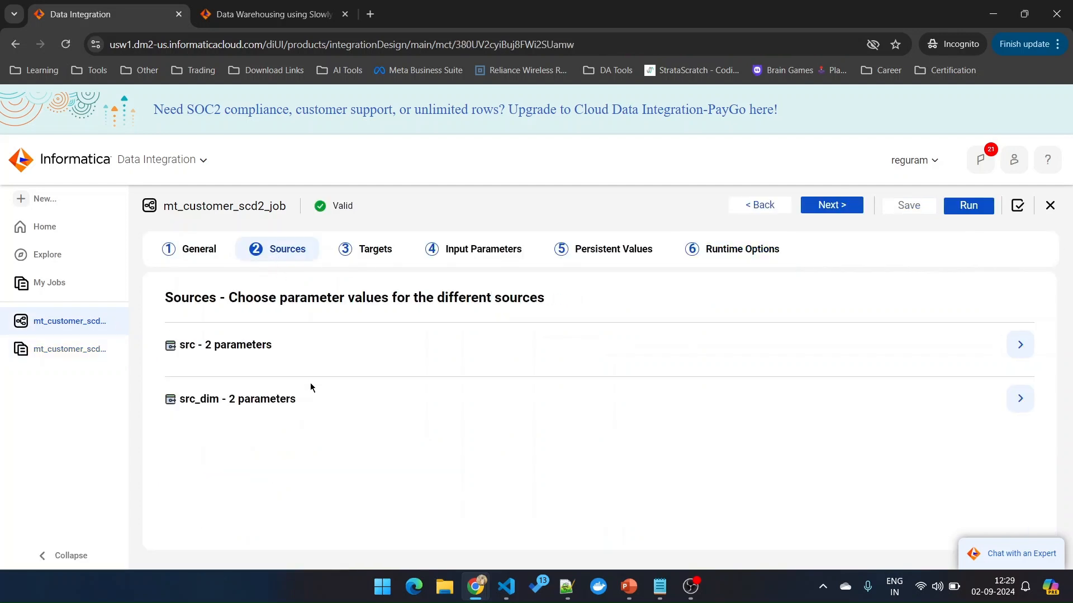
left_click(225, 407)
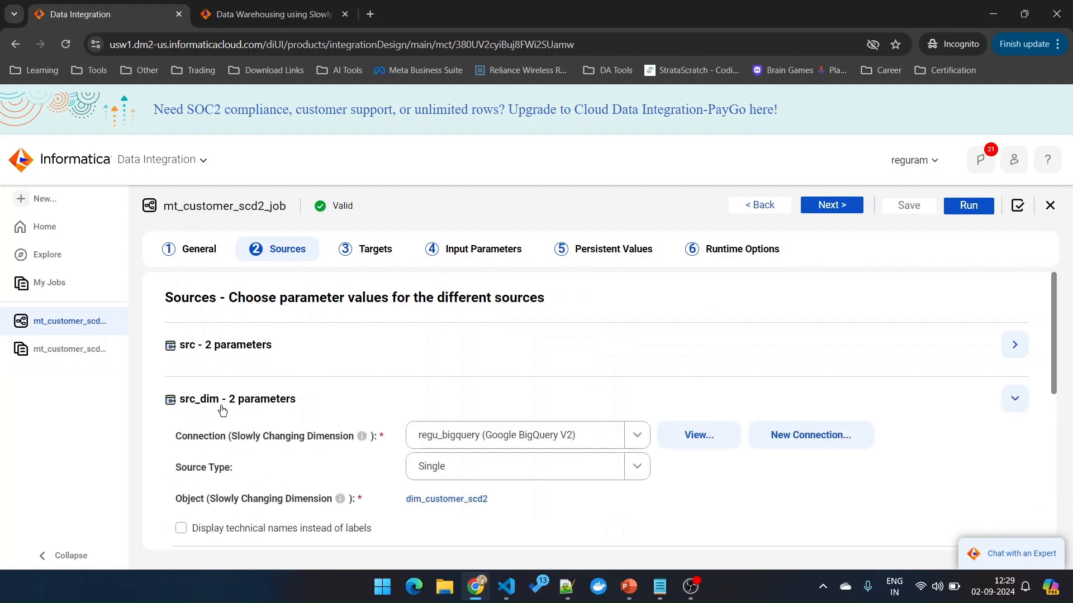
scroll(216, 409, "down", 4)
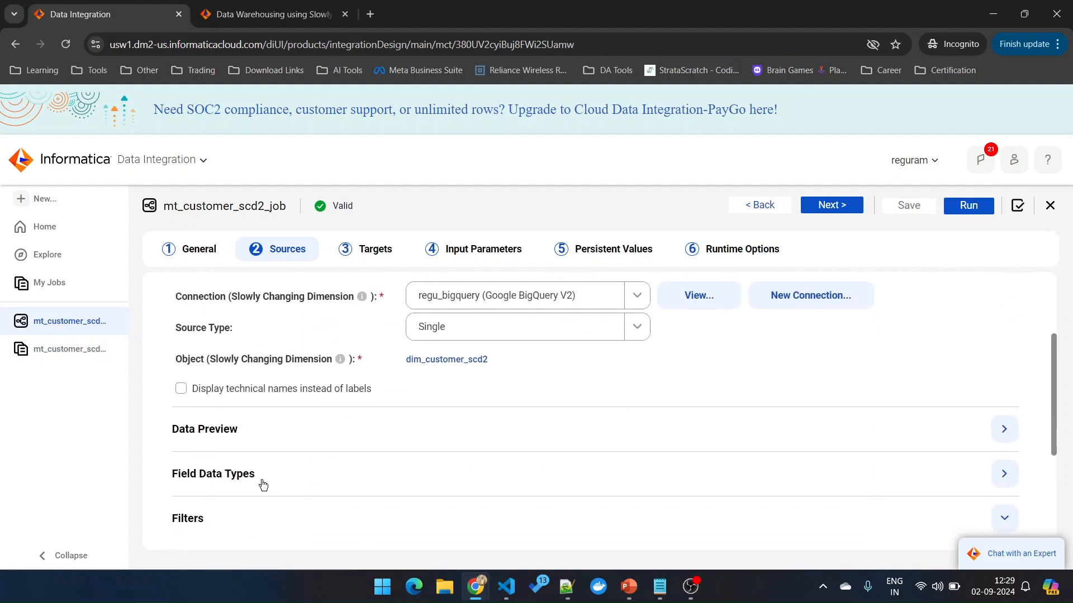
scroll(232, 455, "down", 1)
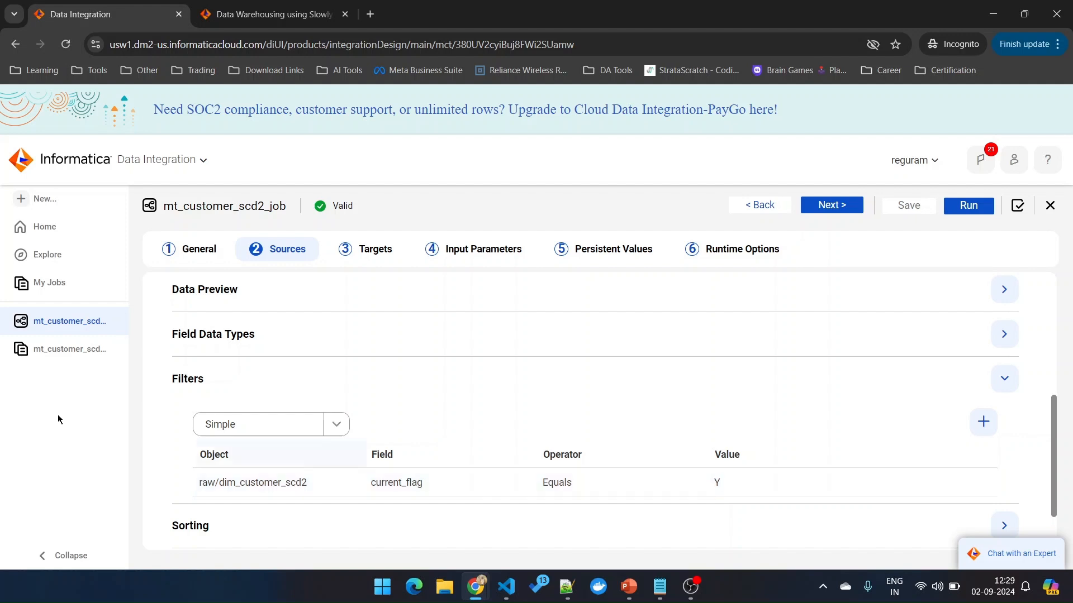
Go back to the mt_customer_scd2_job-2 run details and check the success and affected rows of the three targets.
left_click(53, 352)
scroll(352, 387, "down", 2)
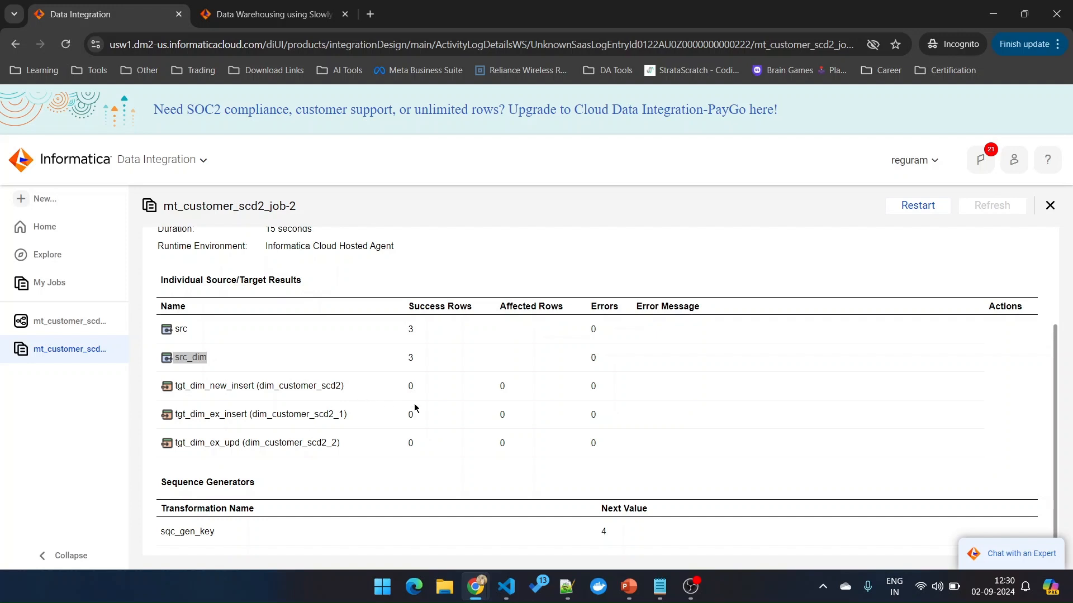
left_click_drag(403, 391, 623, 453)
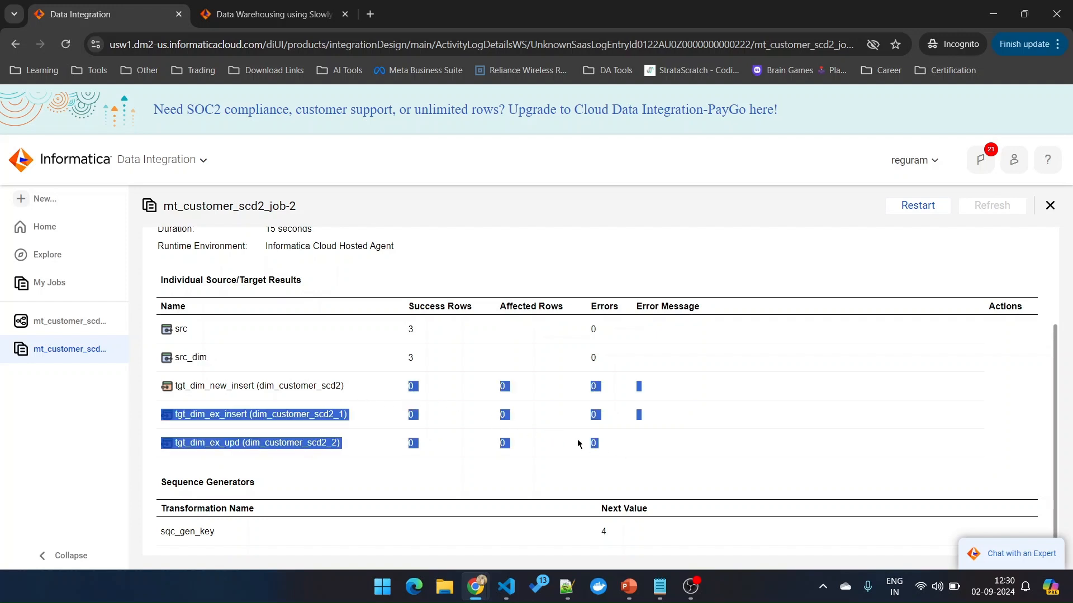
left_click(456, 419)
Switch to BigQuery, refresh the dim_customer_scd2 preview to check its rows, and dismiss the table deletion notification.
mouse_move(475, 587)
left_click(410, 517)
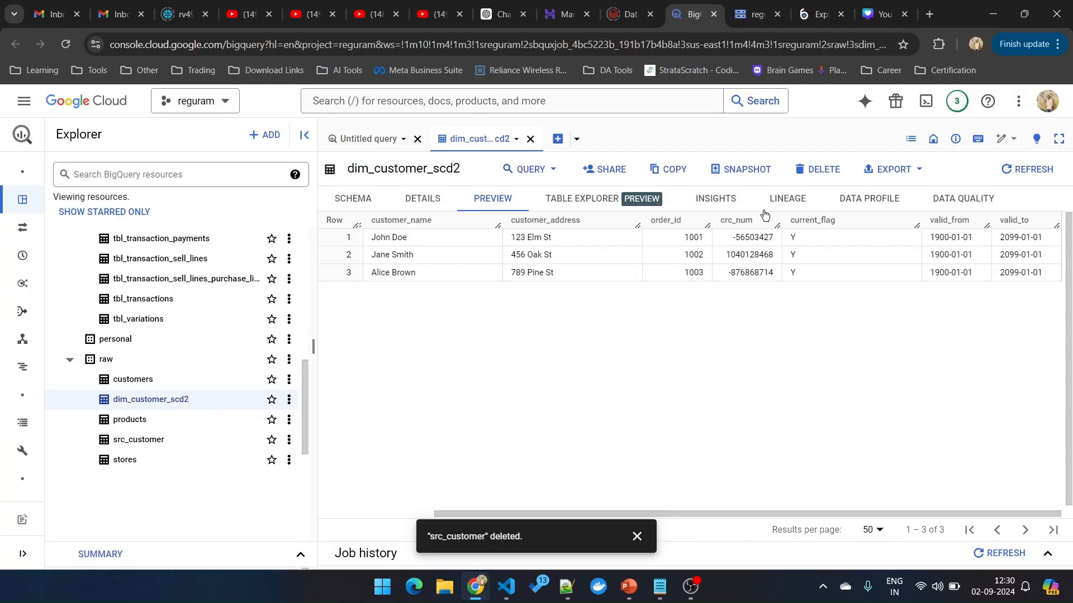
left_click(1026, 169)
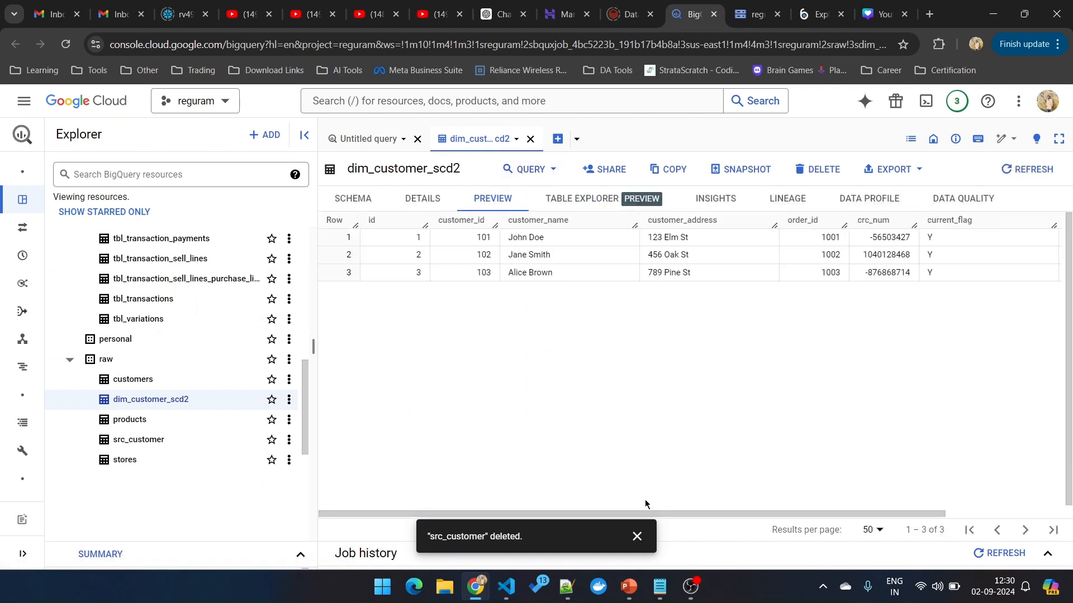
left_click(637, 536)
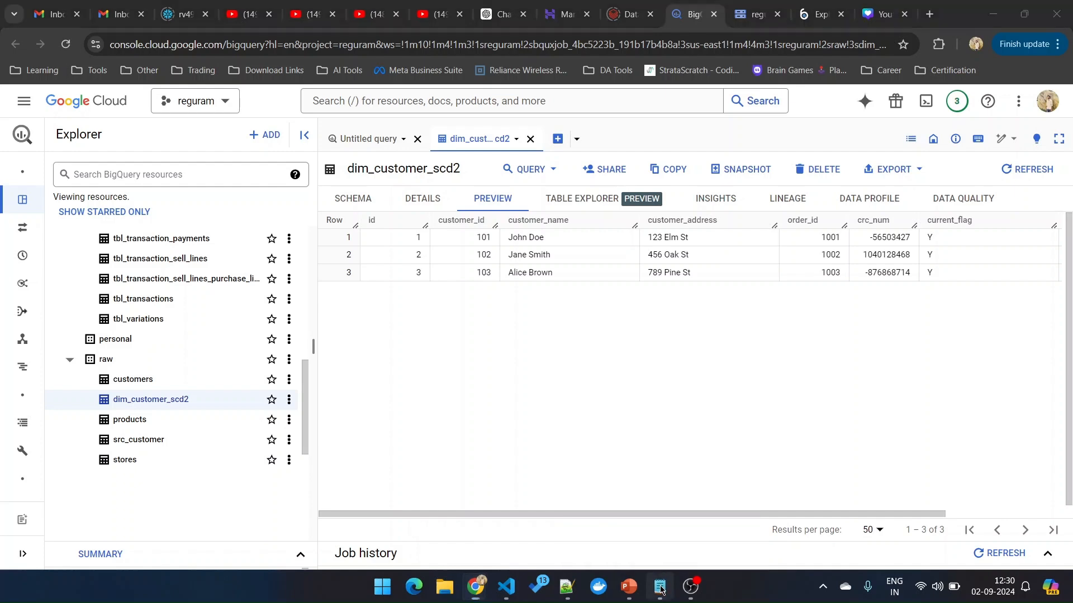
Switch to Notepad++ and copy the "New customer" INSERT statement for raw.src_customer with the two rows dated 2024-08-31.
left_click(660, 587)
left_click(988, 12)
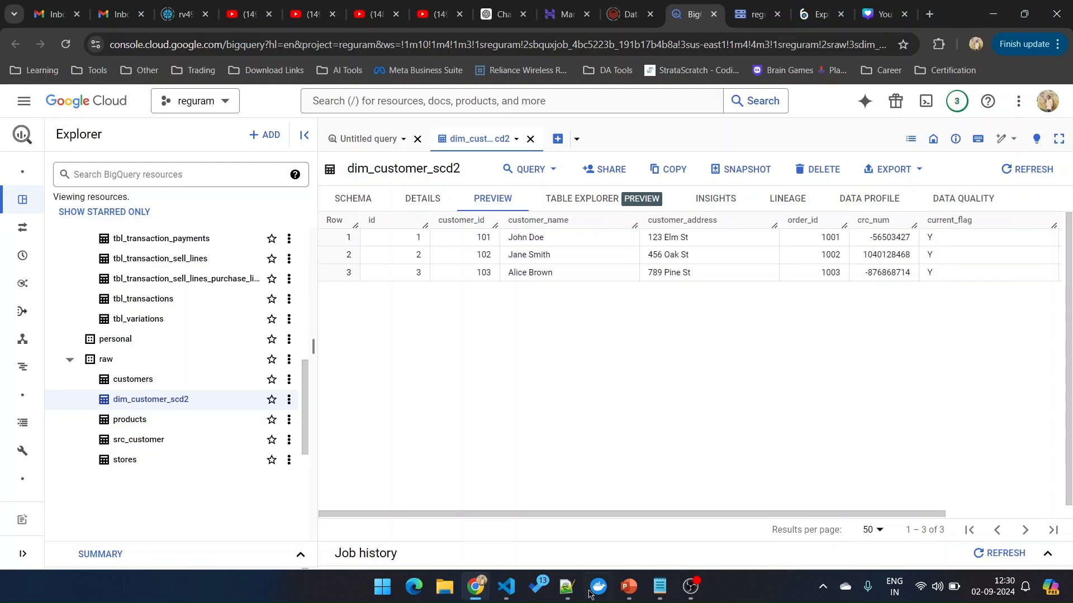
left_click(567, 586)
scroll(355, 345, "down", 3)
scroll(356, 344, "down", 1)
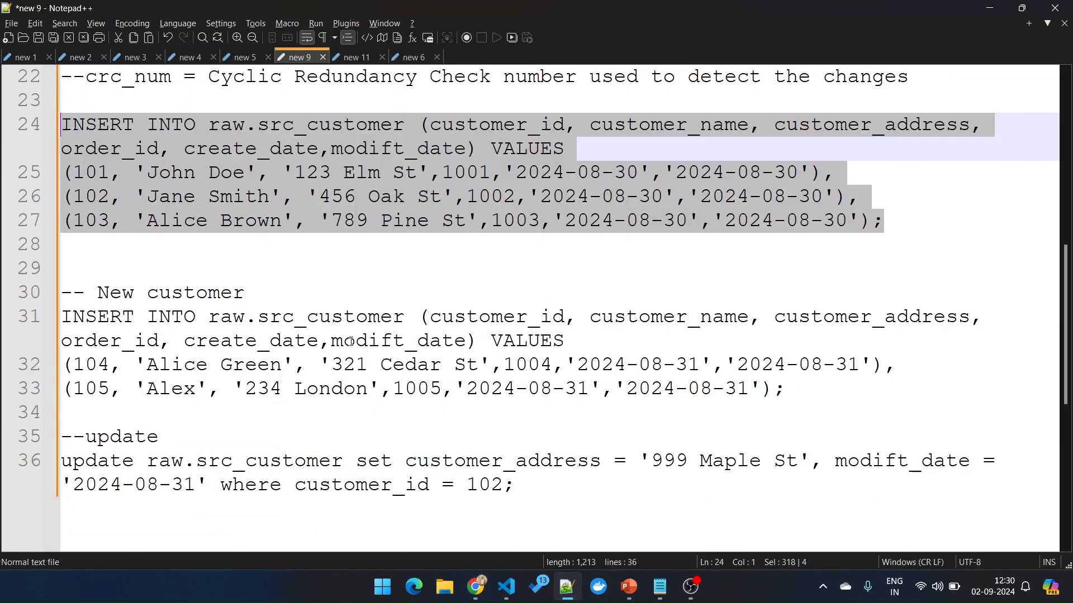
left_click_drag(786, 388, 52, 321)
key("ctrl+c")
In BigQuery, append the copied INSERT statement to the end of the untitled query and run only that statement.
mouse_move(476, 586)
left_click(400, 520)
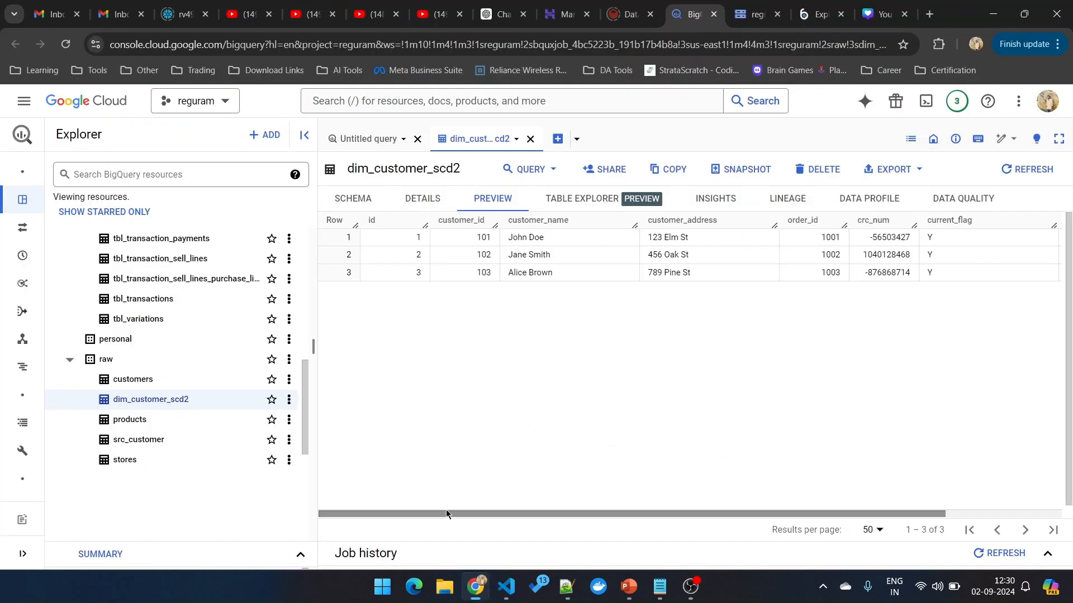
left_click(370, 139)
left_click(698, 246)
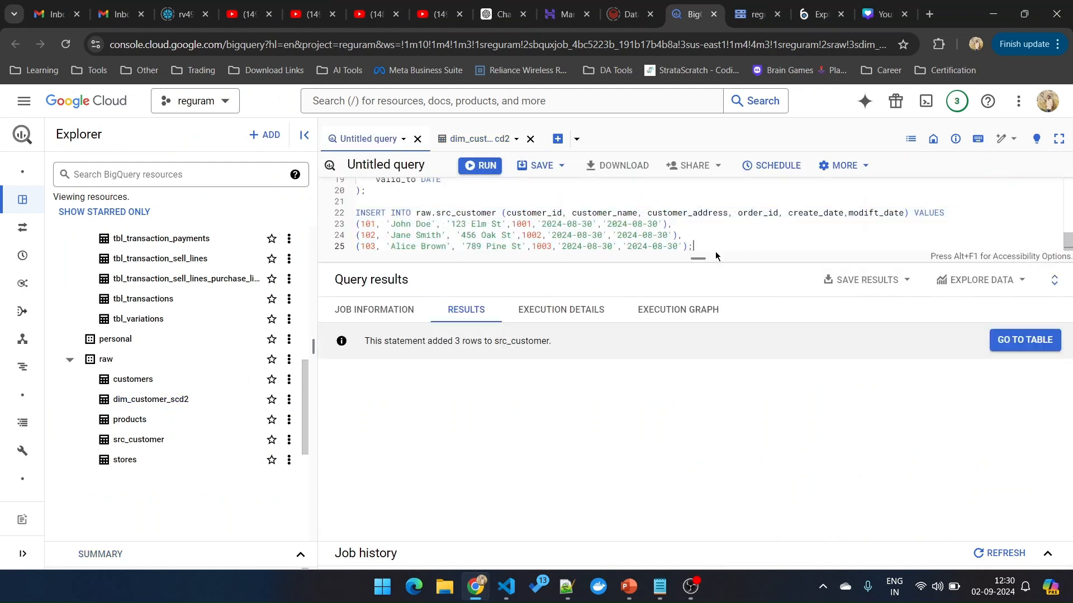
key("ctrl+v")
left_click_drag(718, 246, 355, 224)
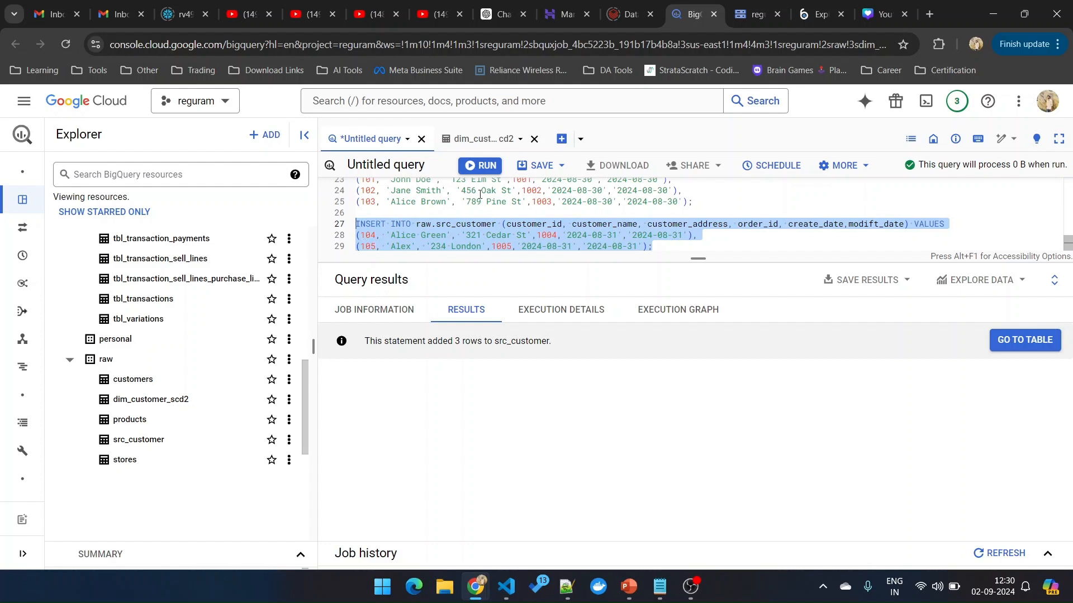
left_click(485, 167)
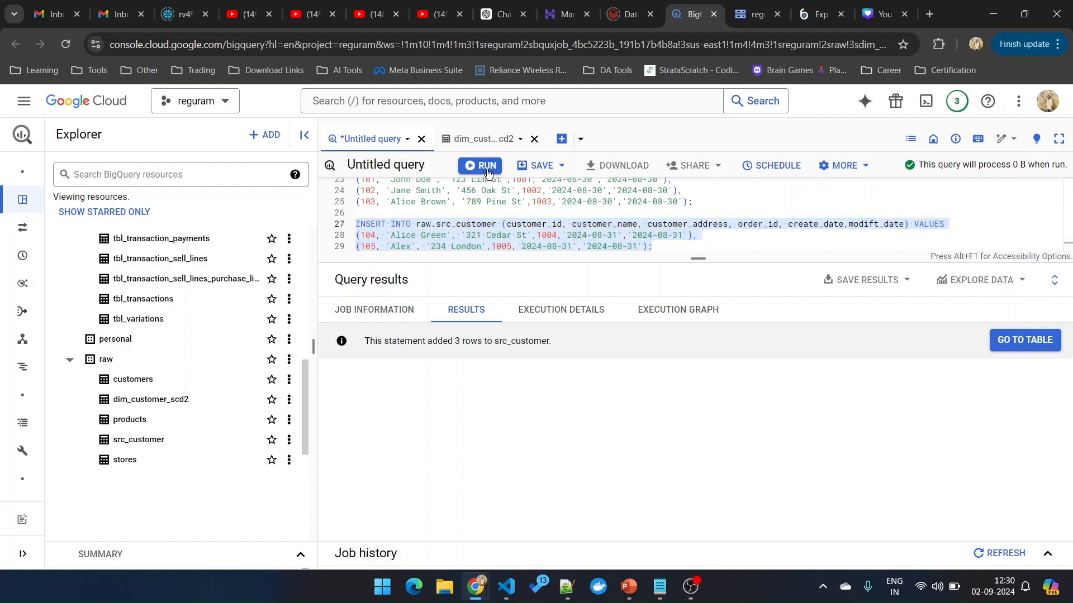
Preview the src_customer table, and compare its rows with the refreshed preview of dim_customer_scd2.
double_click(446, 224)
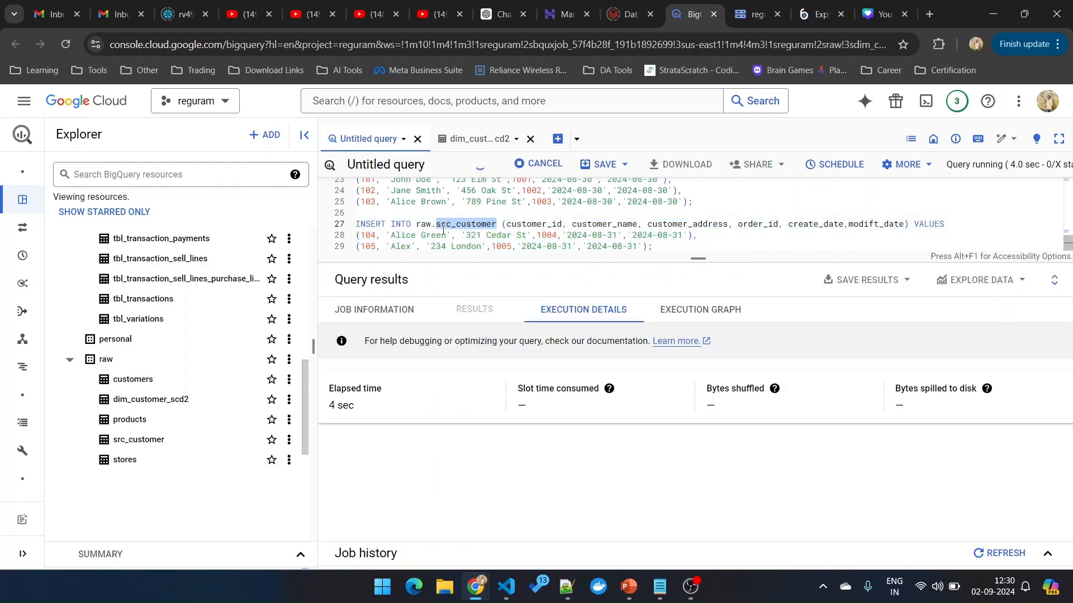
left_click(156, 441)
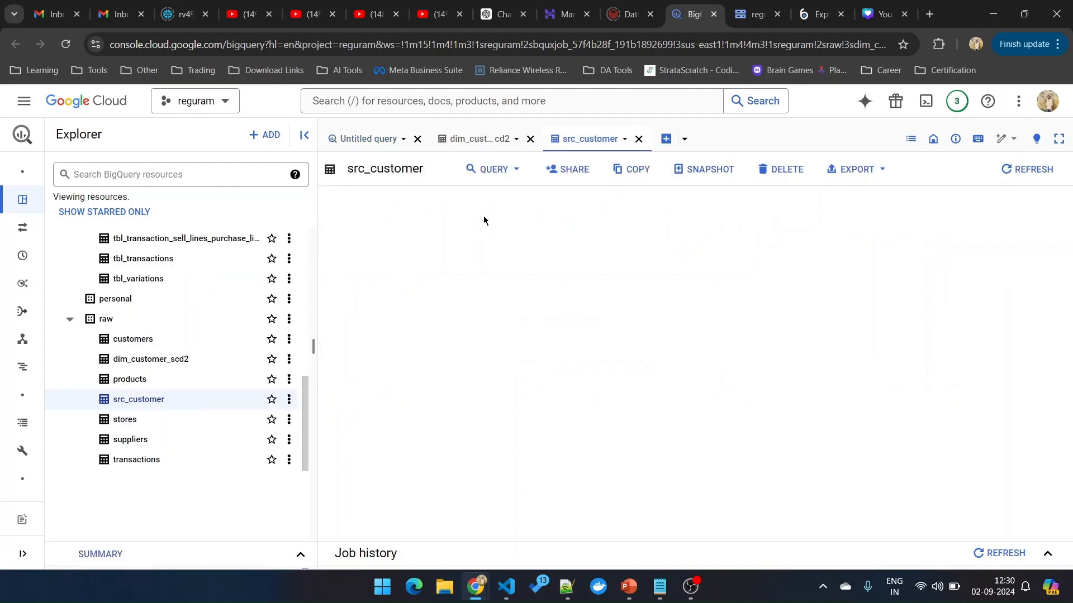
left_click(494, 199)
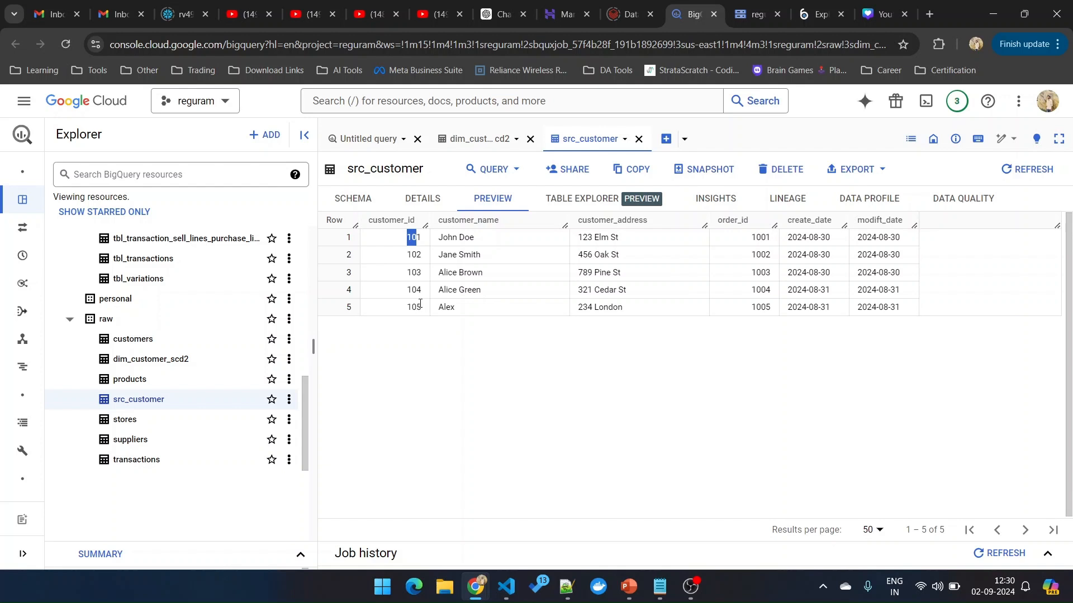
left_click(152, 359)
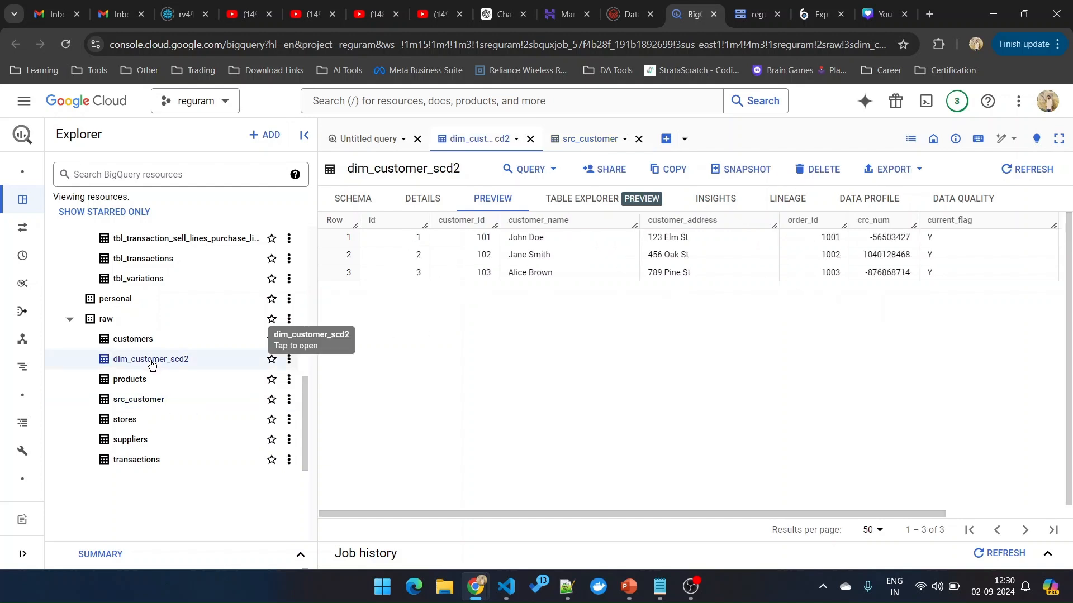
left_click(1029, 169)
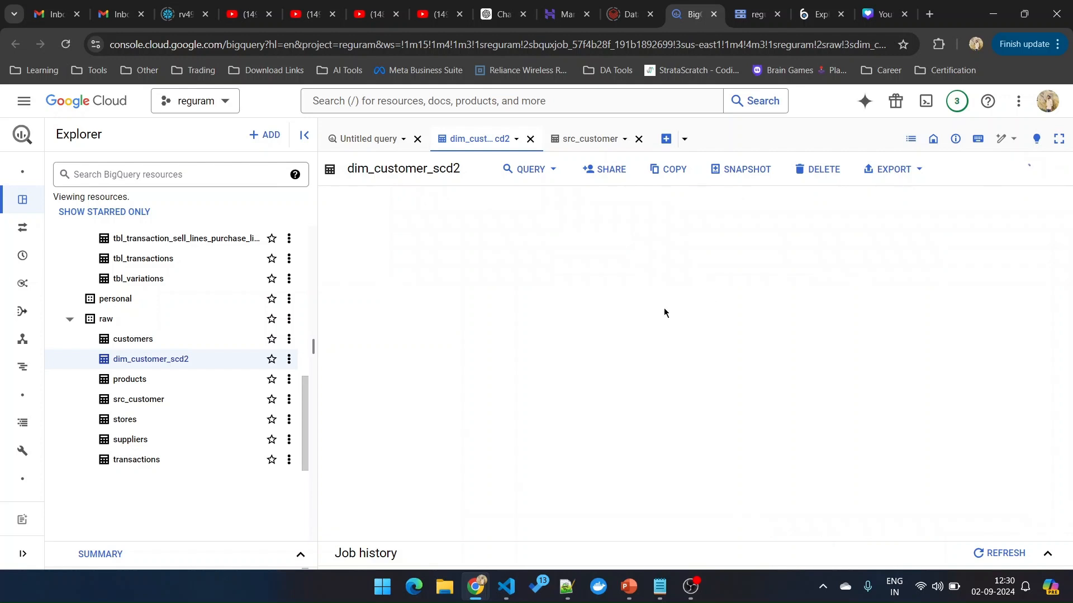
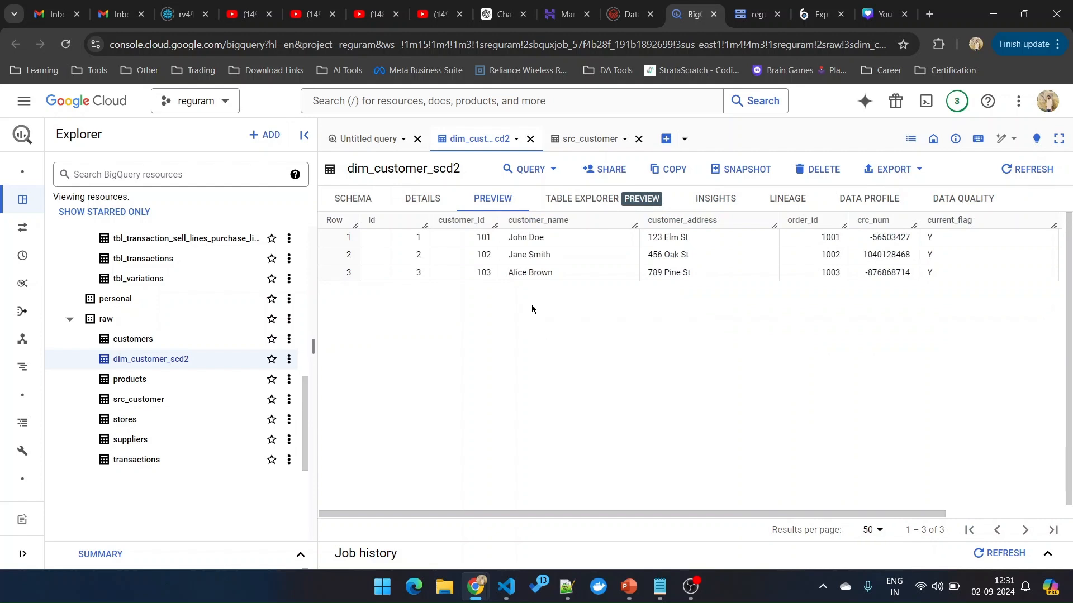
left_click_drag(475, 238, 552, 276)
Switch to Informatica, close the mt_customer_scd2_job-2 run details and run the mt_customer_scd2_job mapping task again.
mouse_move(476, 584)
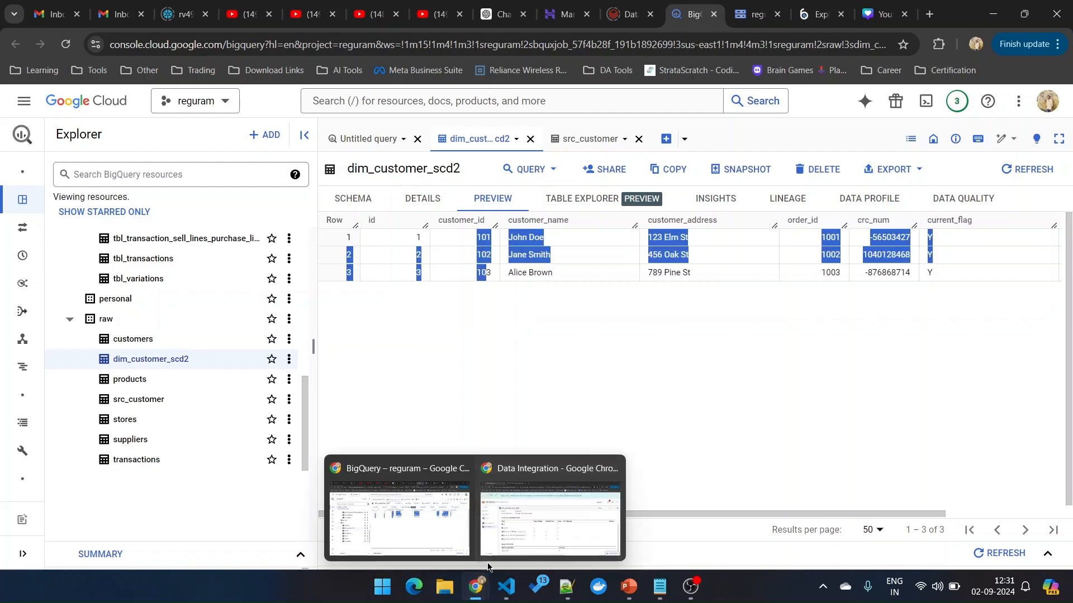
left_click(548, 520)
left_click(76, 334)
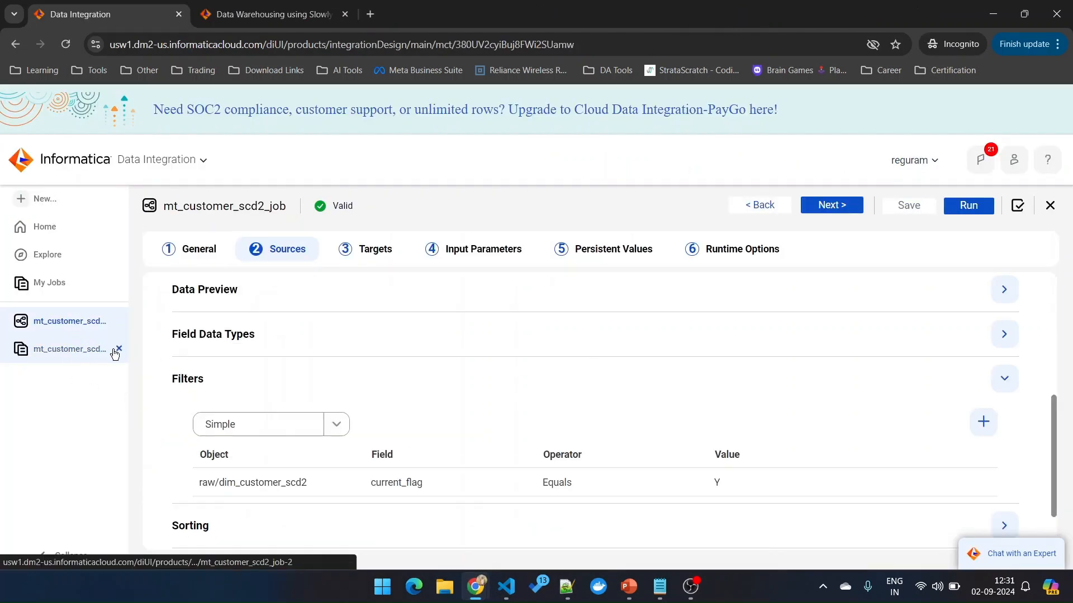
left_click(119, 349)
left_click(968, 206)
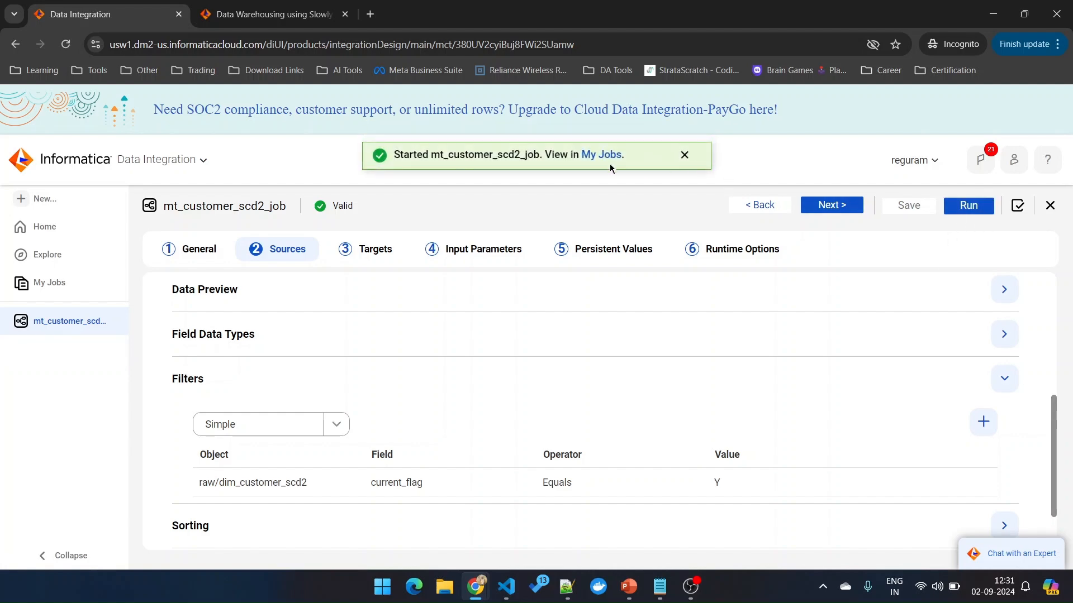
Open the job list from the start notification and refresh it to follow the mt_customer_scd2_job-3 run.
left_click(606, 154)
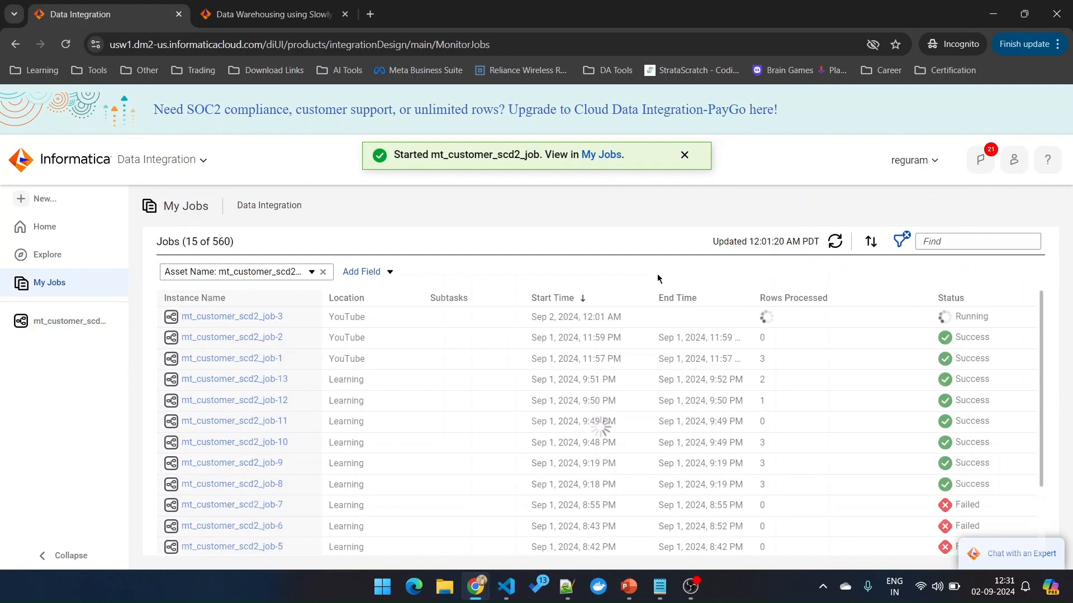
left_click(835, 242)
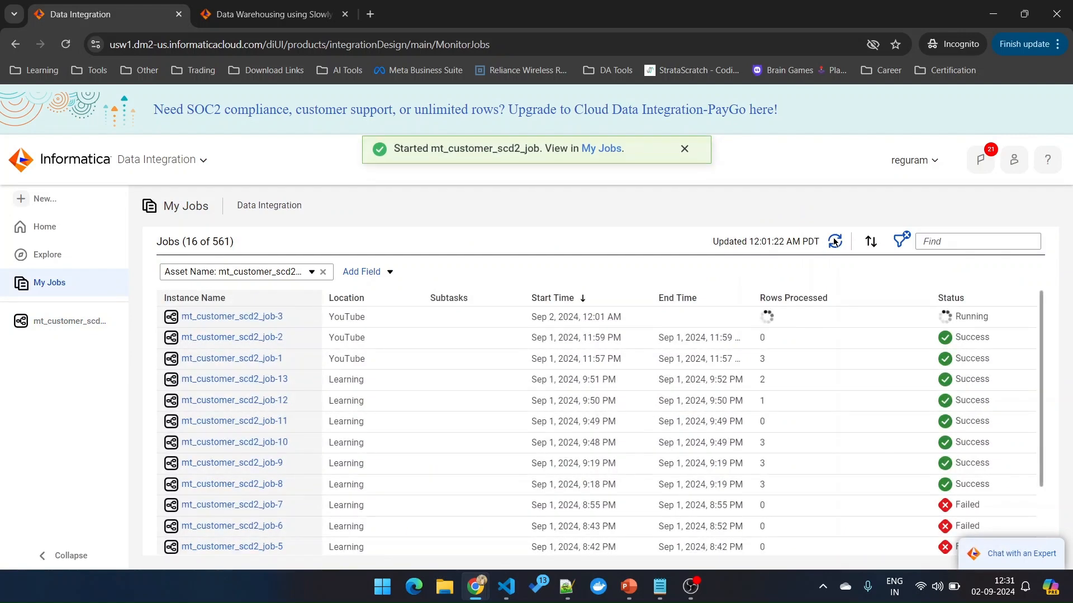
left_click(834, 242)
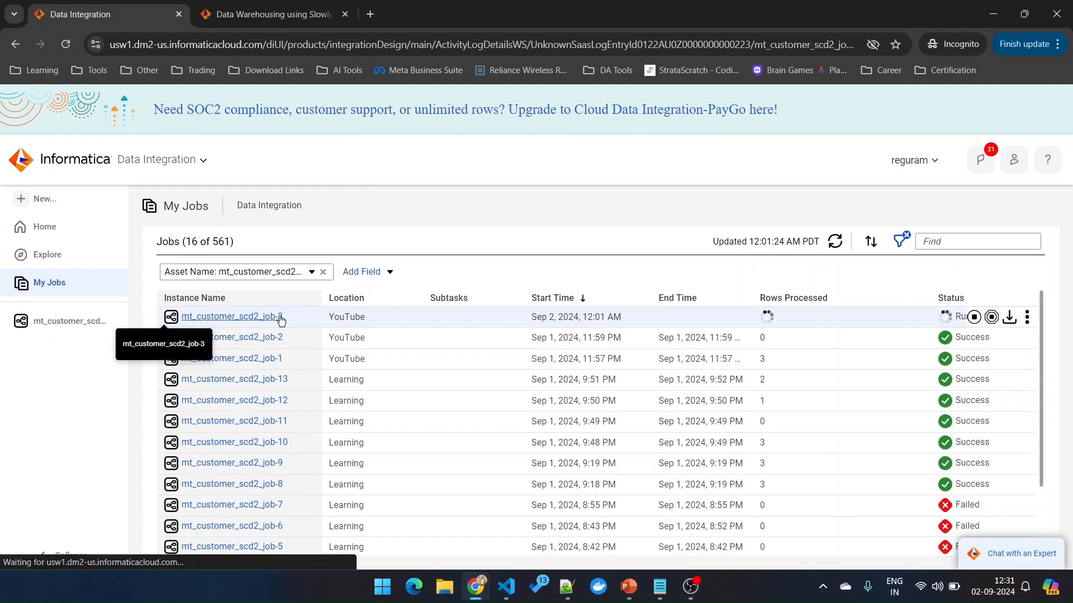
Open the mt_customer_scd2_job-3 run details and refresh them repeatedly until the run finishes.
left_click(279, 317)
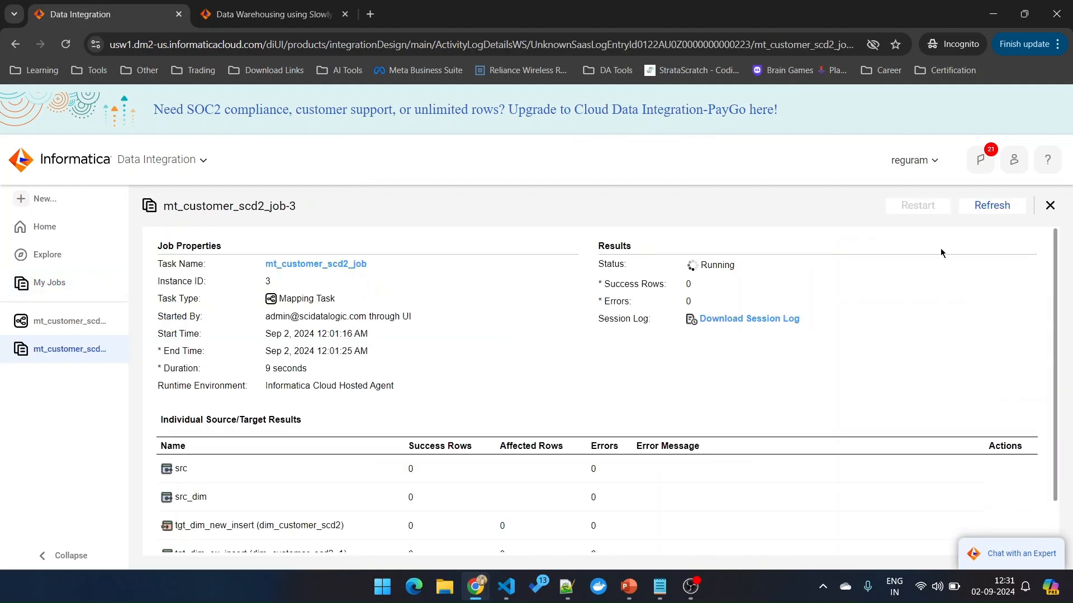
left_click(979, 205)
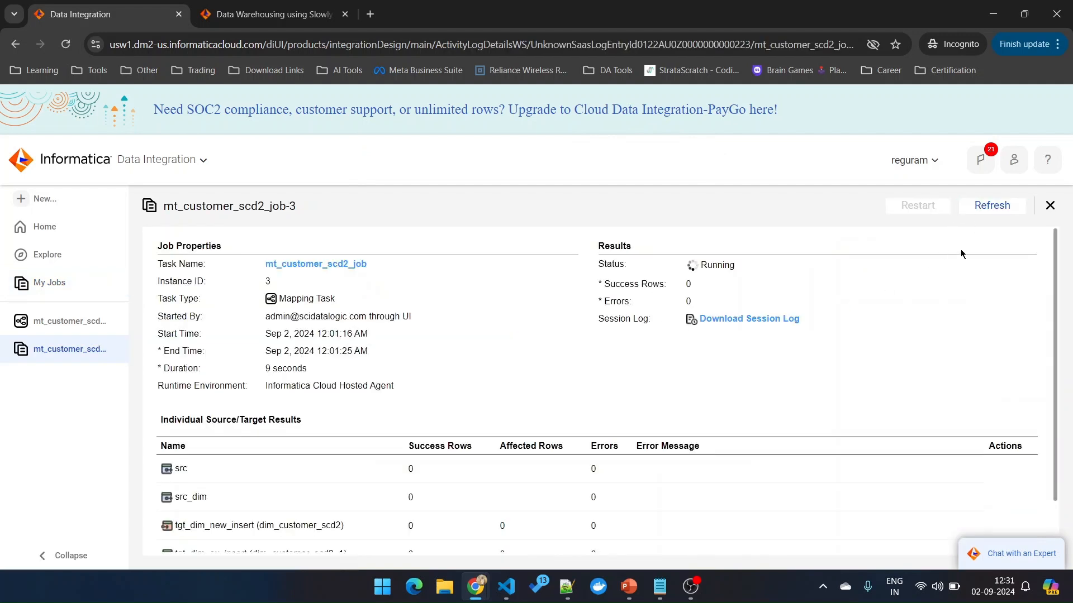
left_click(979, 207)
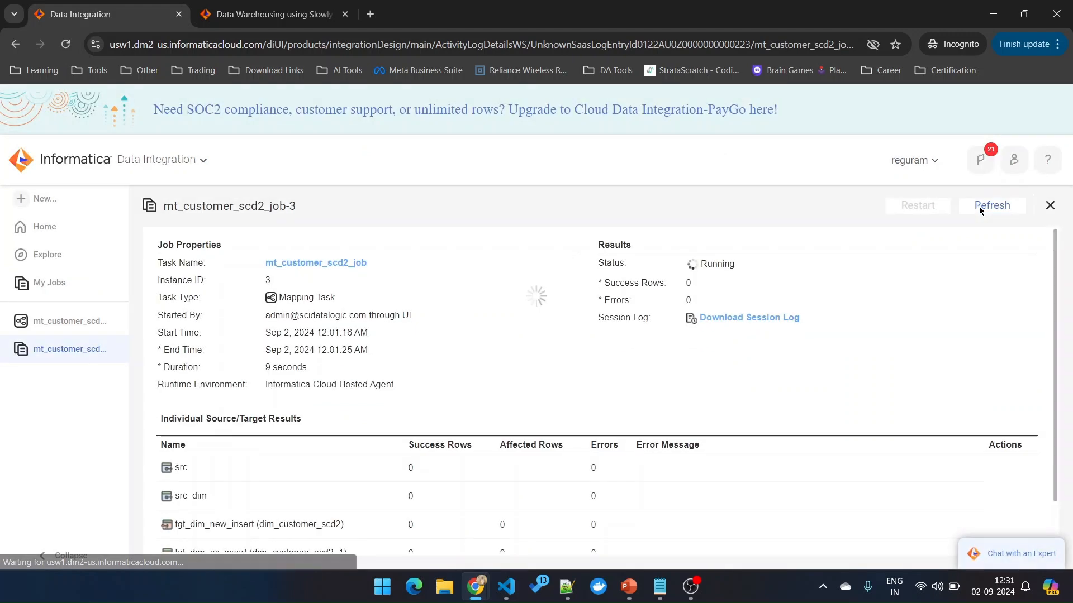
left_click(979, 207)
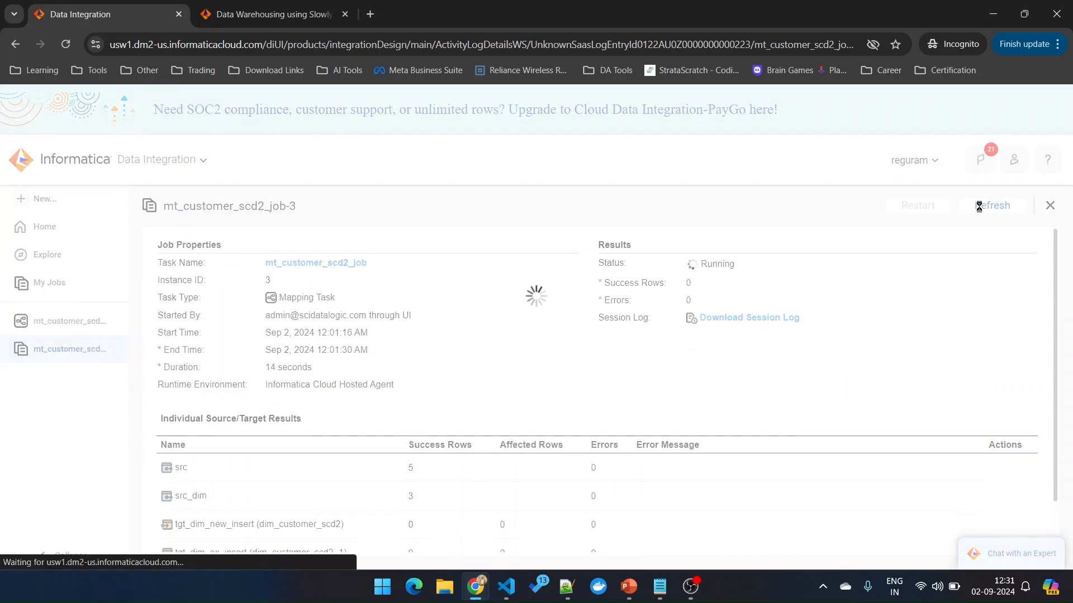
left_click(978, 207)
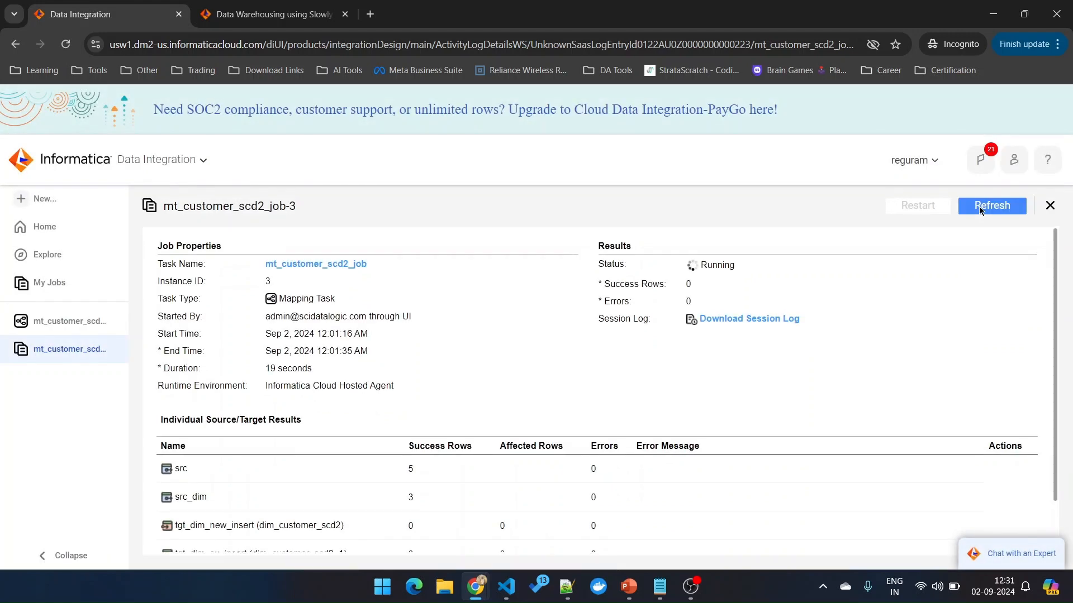
left_click(978, 207)
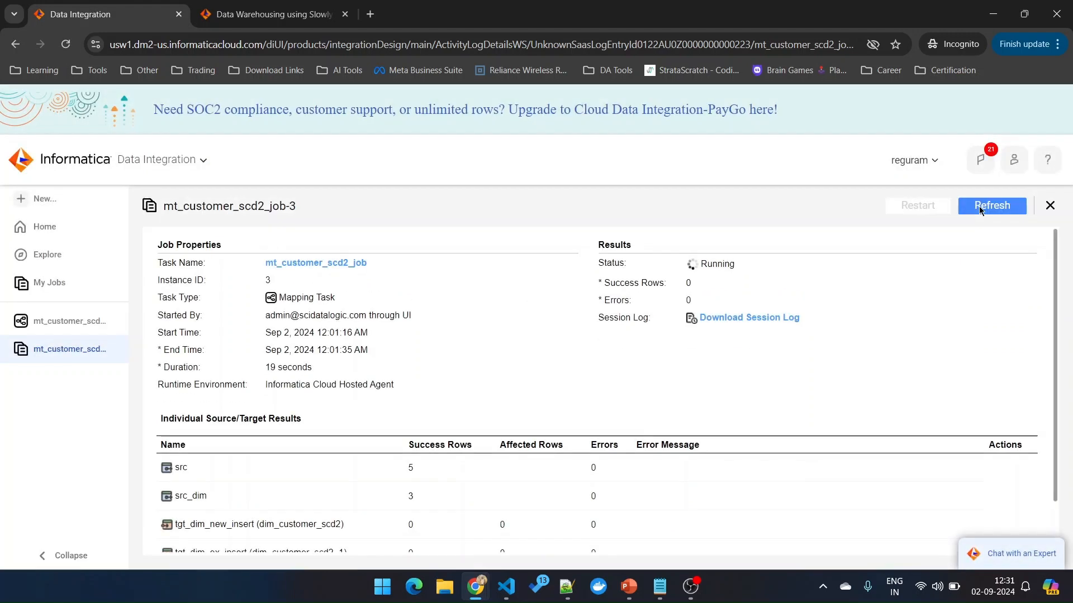
left_click(979, 207)
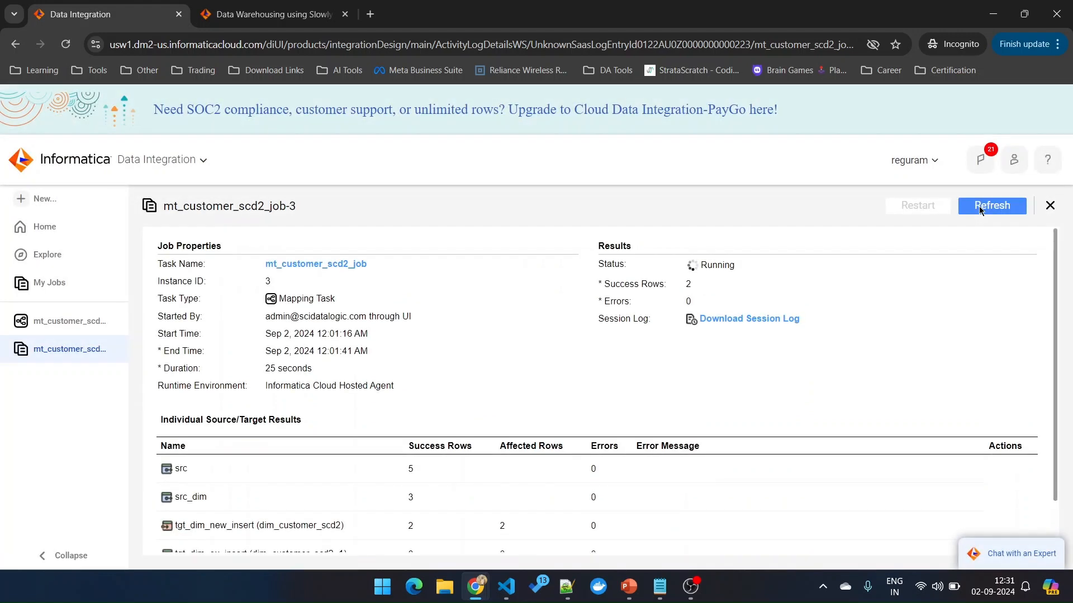
left_click(979, 206)
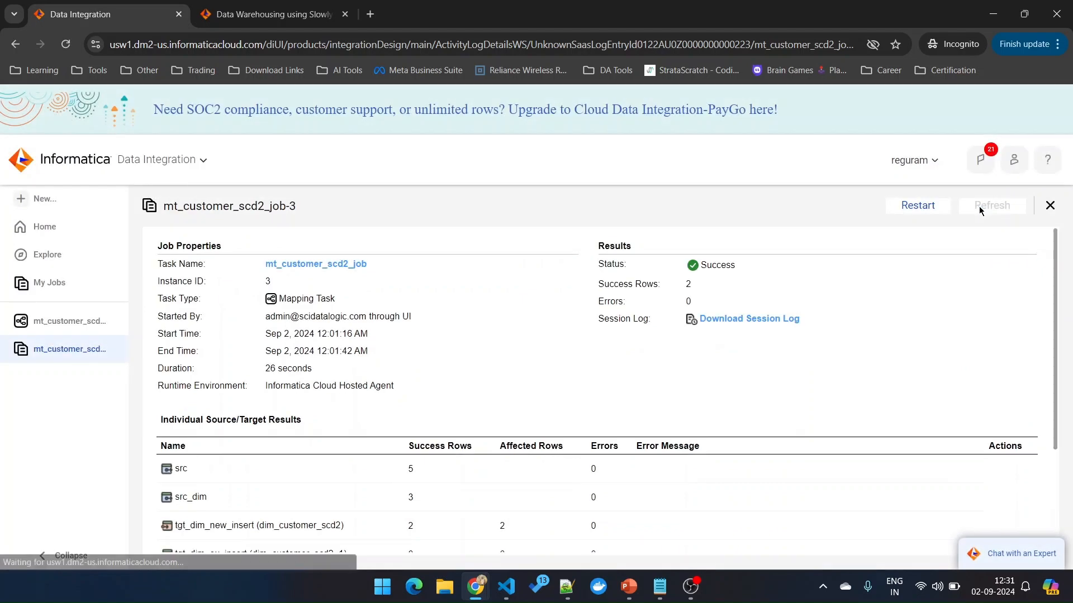
Examine the status of the mt_customer_scd2_job-3 run and the row counts for its sources and for tgt_dim_new_insert.
scroll(757, 249, "down", 1)
scroll(726, 281, "up", 1)
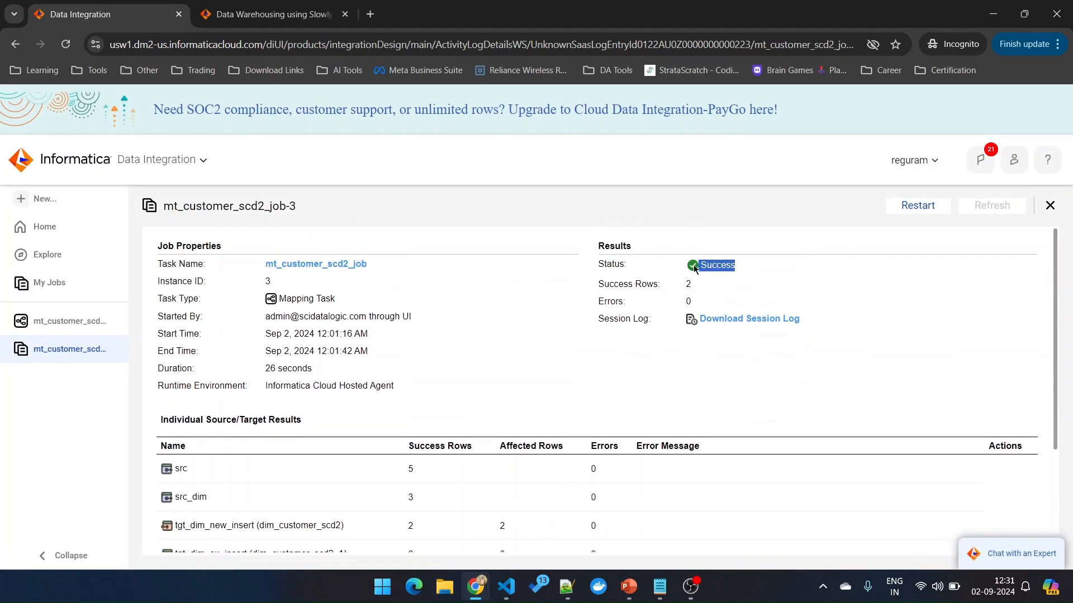
scroll(474, 381, "down", 1)
left_click_drag(424, 401, 405, 433)
left_click_drag(209, 433, 175, 425)
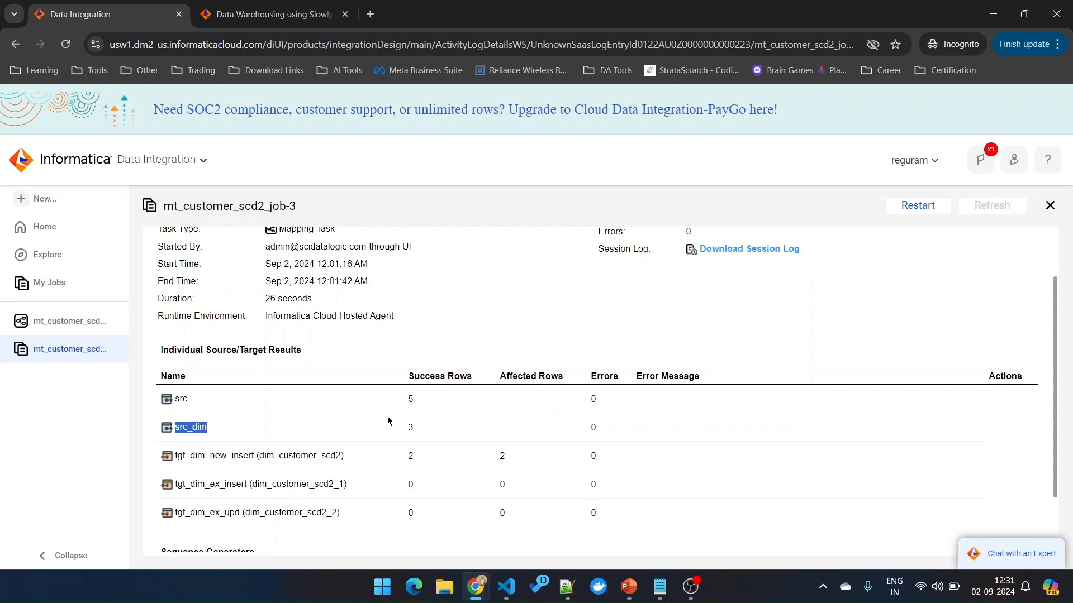
scroll(388, 421, "down", 1)
left_click(444, 398)
left_click_drag(405, 389, 442, 390)
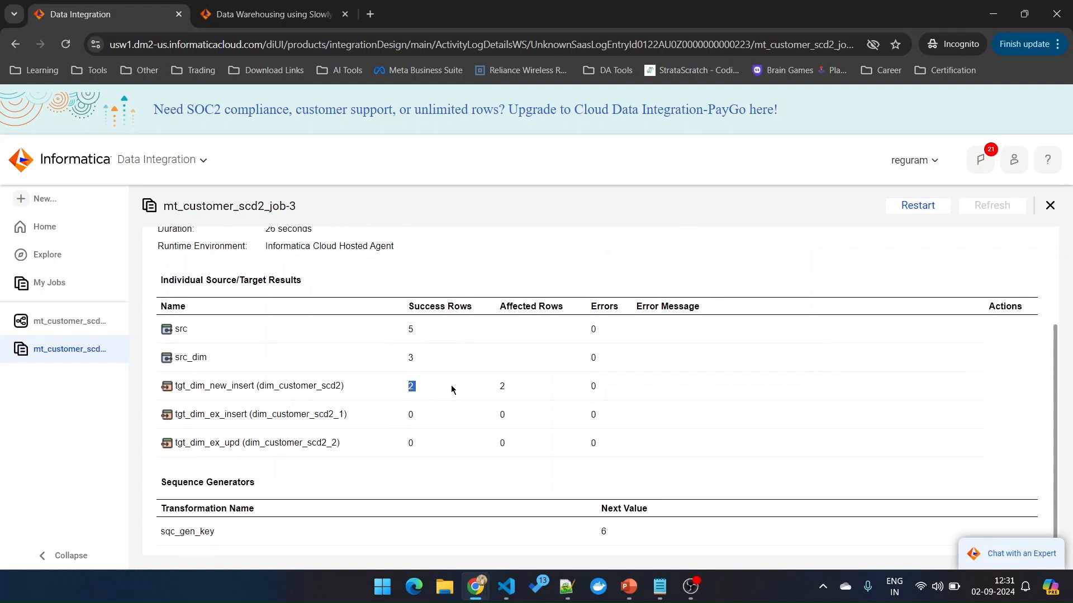
double_click(502, 387)
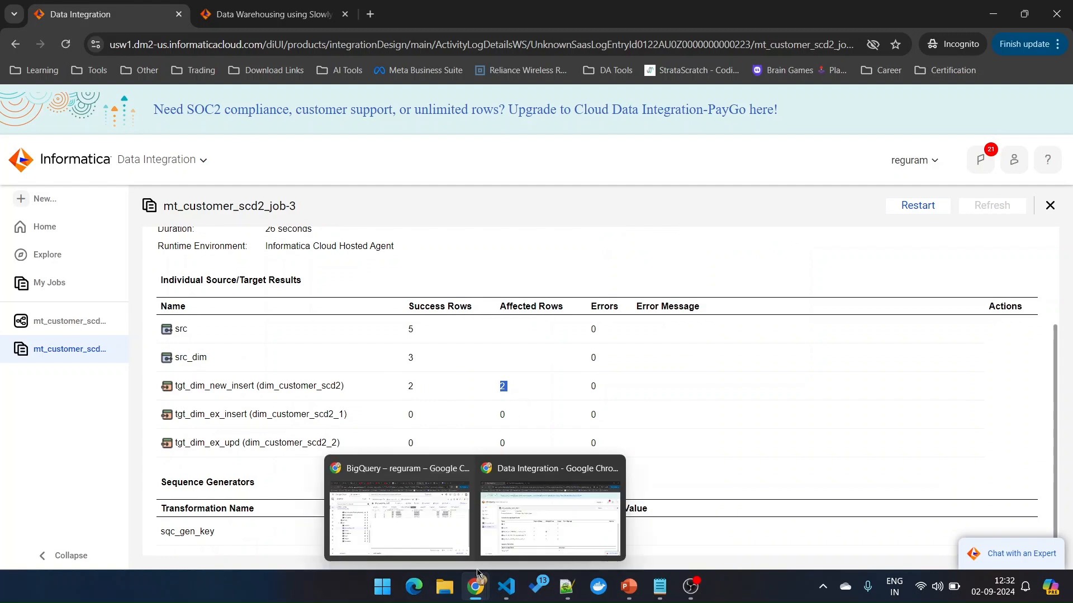
Switch to BigQuery, refresh the dim_customer_scd2 preview and check the new customers' rows, including current_flag, valid_from and valid_to.
left_click(424, 500)
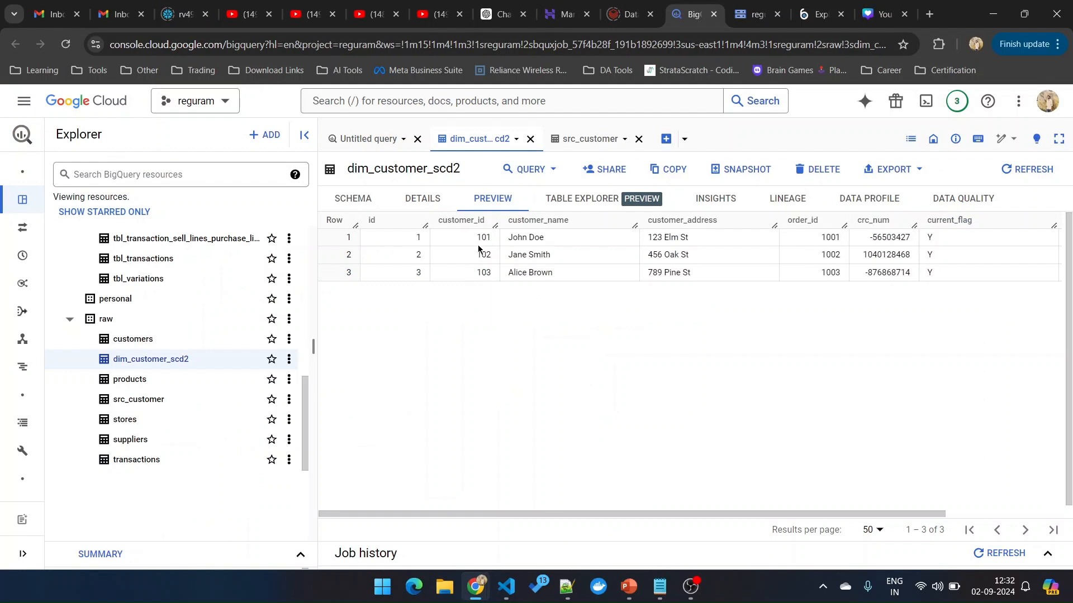
left_click(1016, 174)
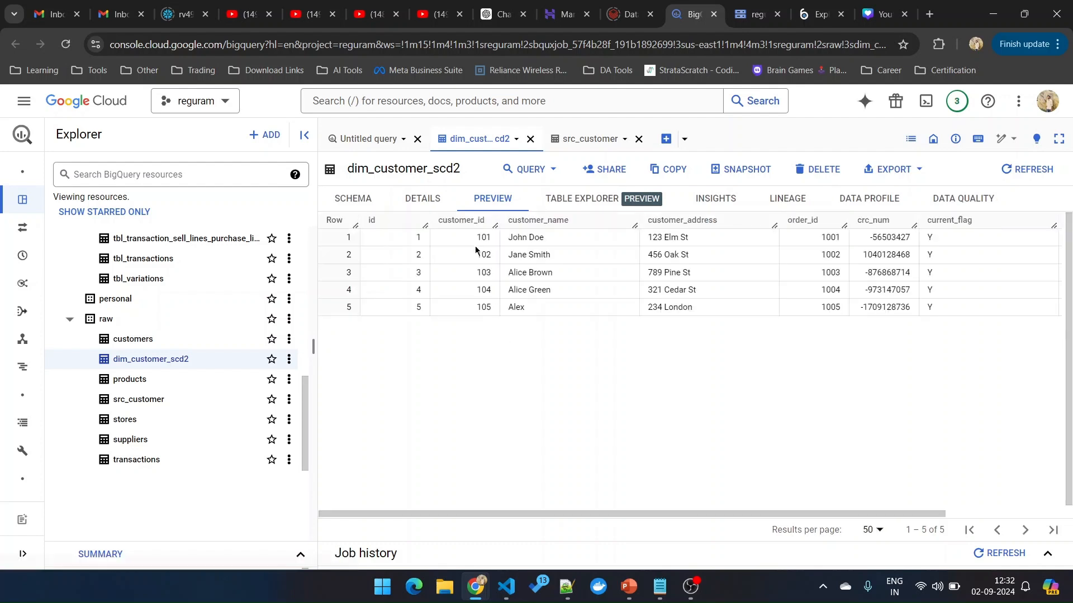
mouse_move(475, 291)
left_mouse_down()
mouse_move(494, 290)
mouse_move(489, 305)
left_mouse_up()
left_click_drag(774, 513, 894, 512)
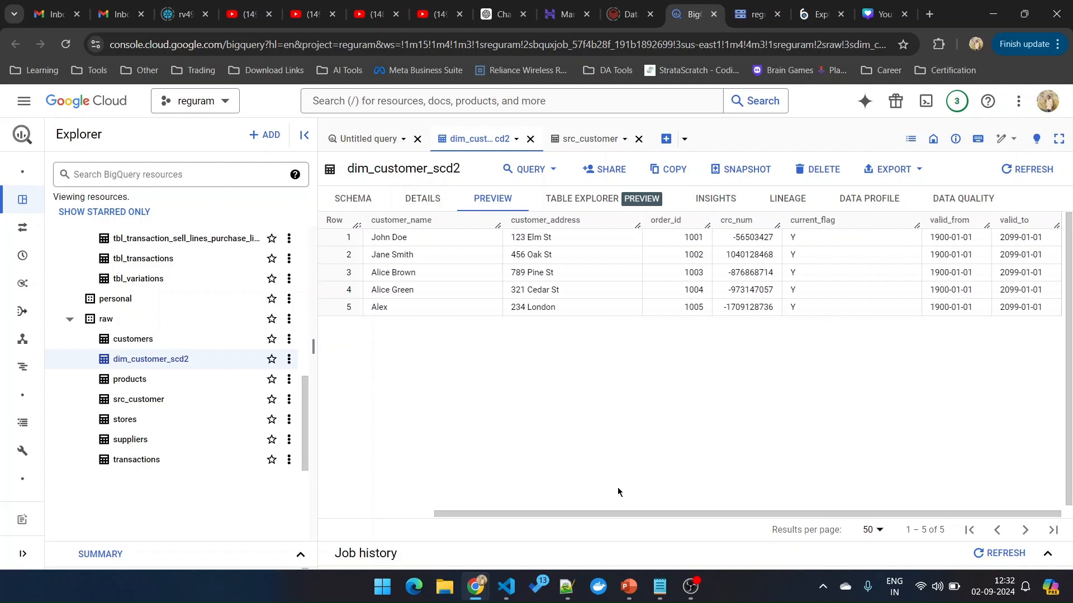
left_click_drag(603, 514, 480, 514)
Switch to Notepad++ and copy the raw.src_customer UPDATE statement below the --update comment.
mouse_move(620, 576)
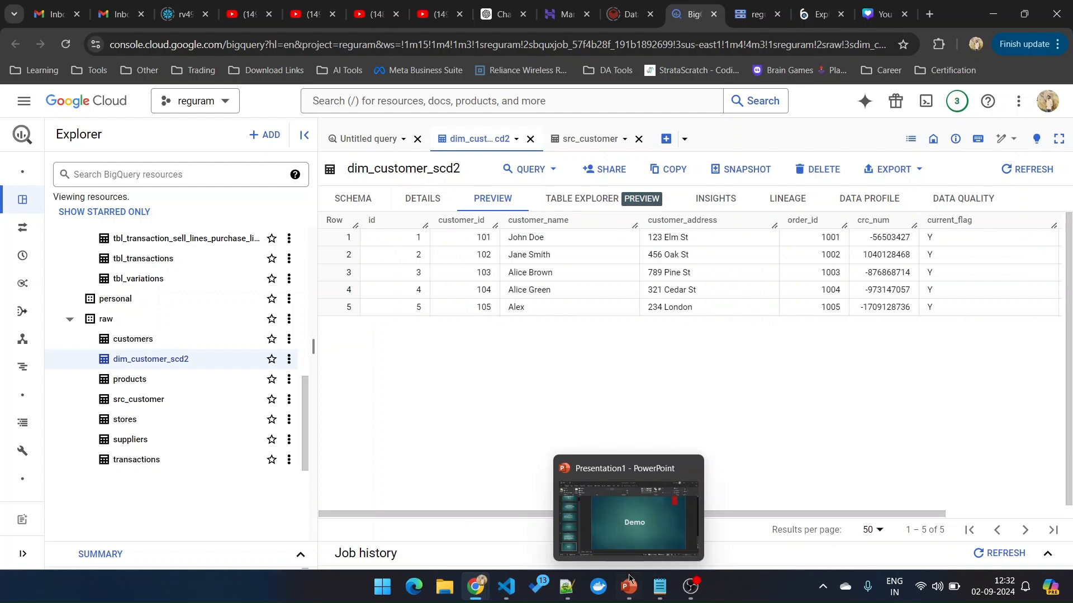
left_click(660, 587)
left_click(988, 16)
left_click(567, 586)
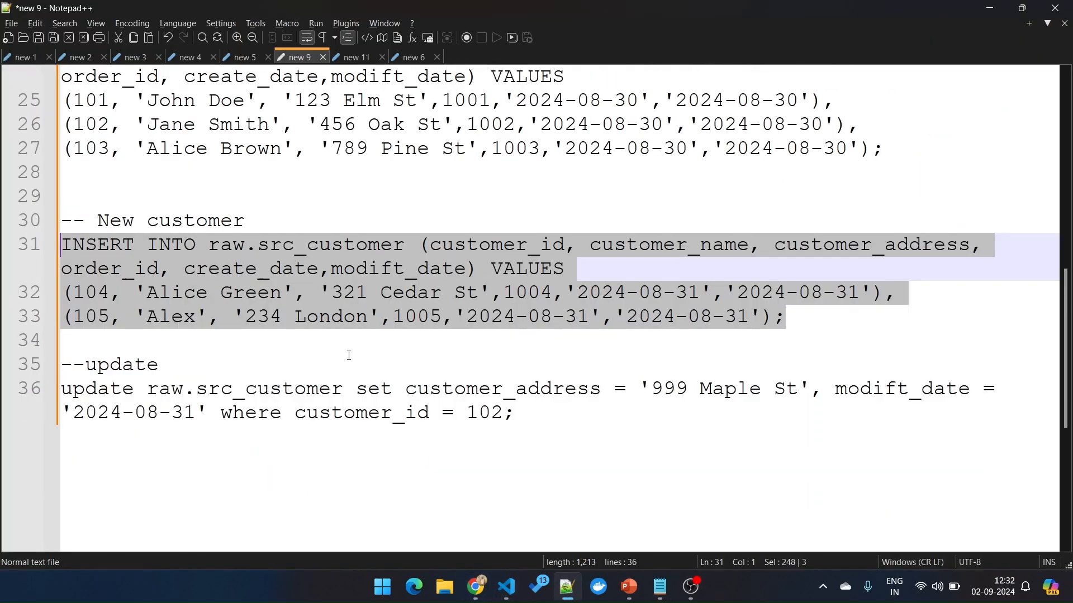
left_click_drag(515, 414, 60, 390)
key("ctrl+c")
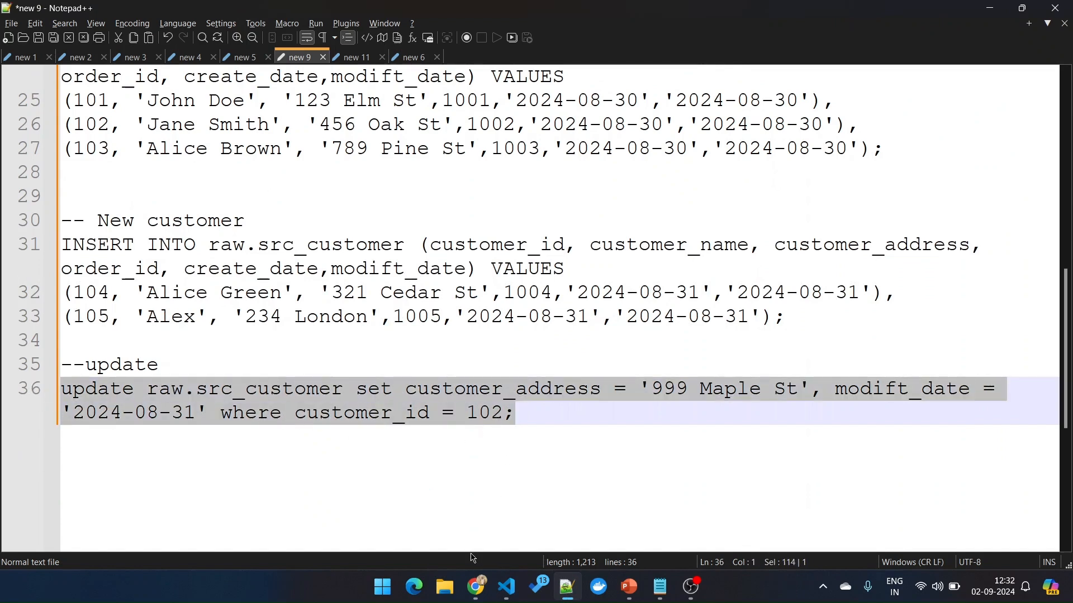
In BigQuery, append the copied UPDATE statement to the end of the untitled query and run only that statement.
mouse_move(475, 587)
left_click(423, 521)
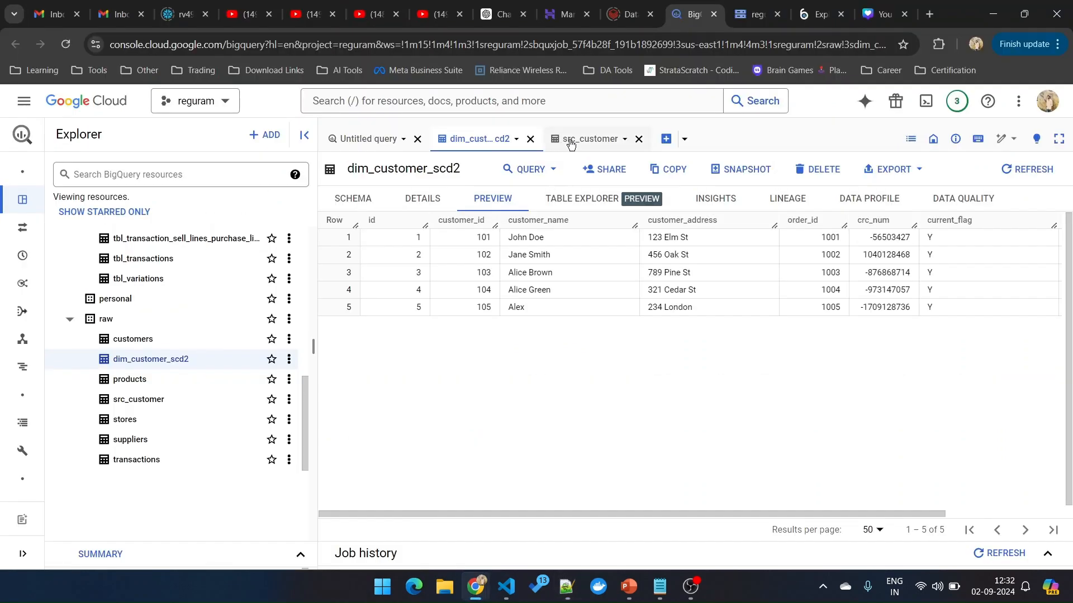
left_click(358, 141)
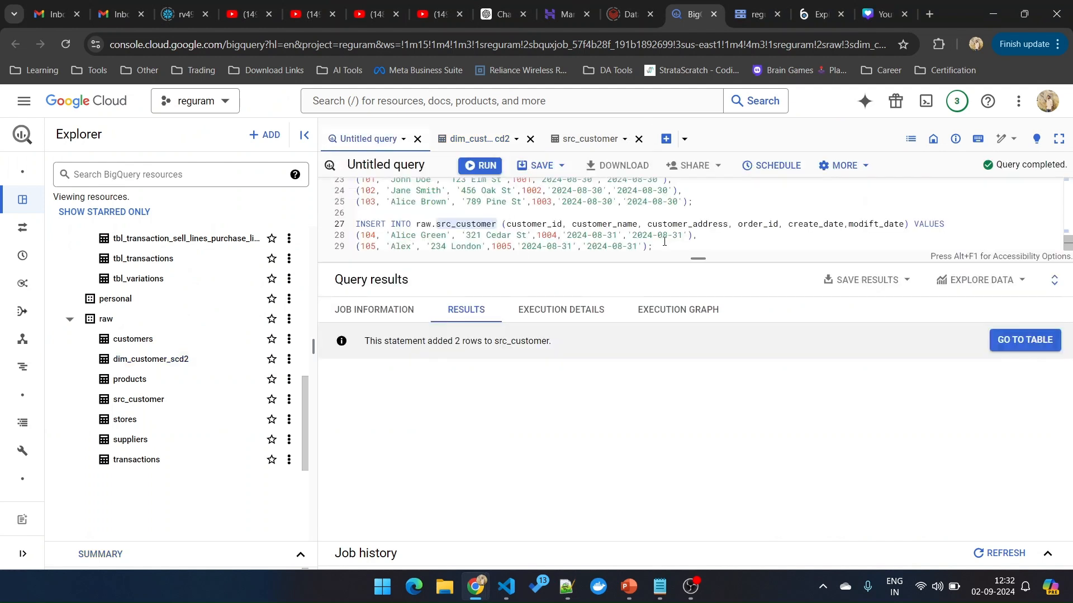
left_click(667, 246)
key("Return")
key("Return")
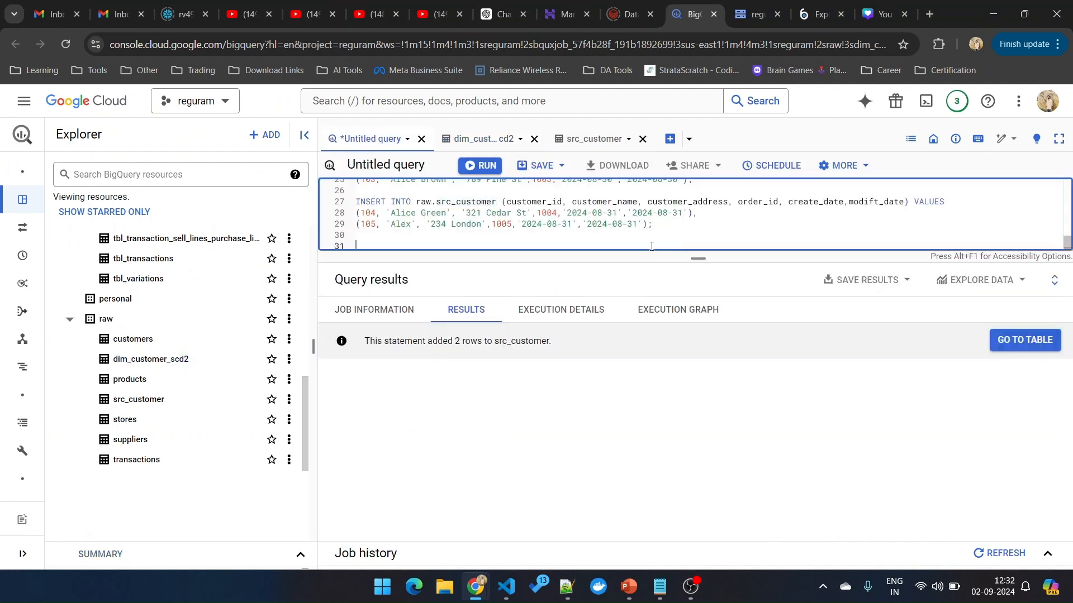
key("ctrl+v")
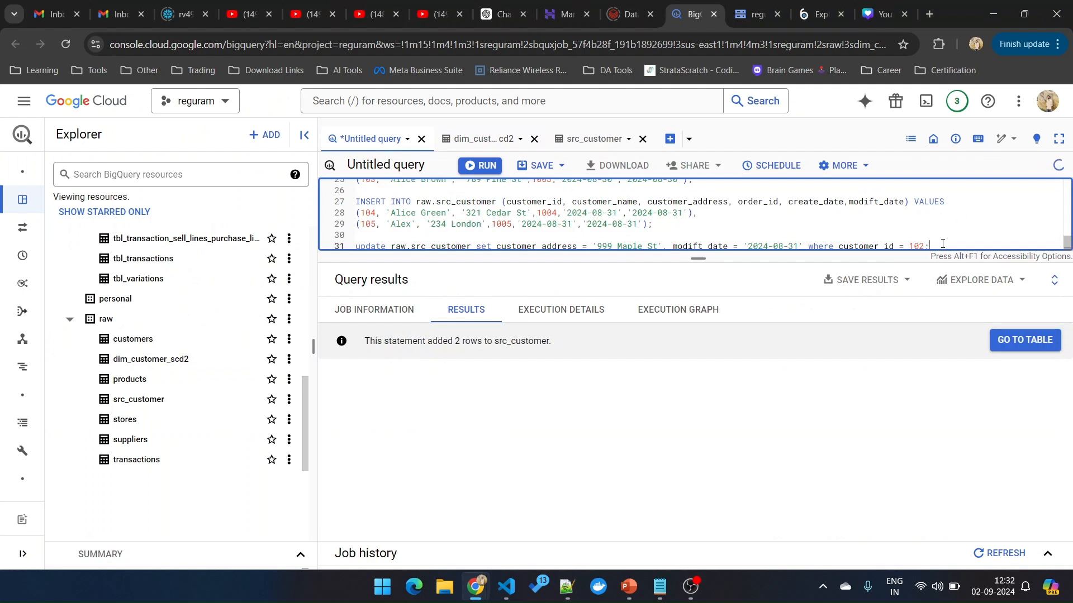
left_click_drag(943, 242, 342, 251)
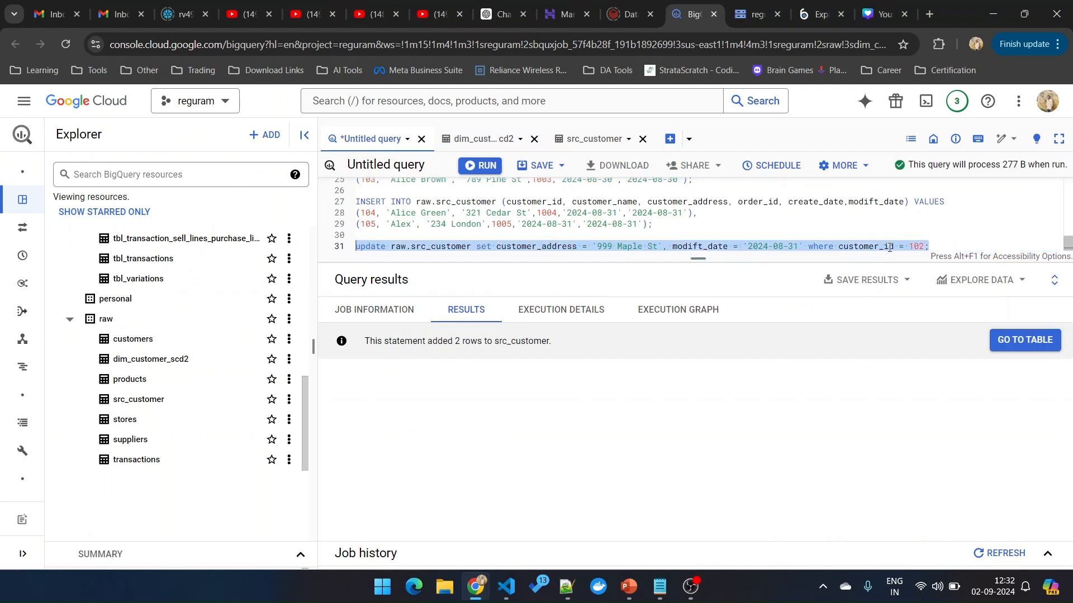
left_click(482, 166)
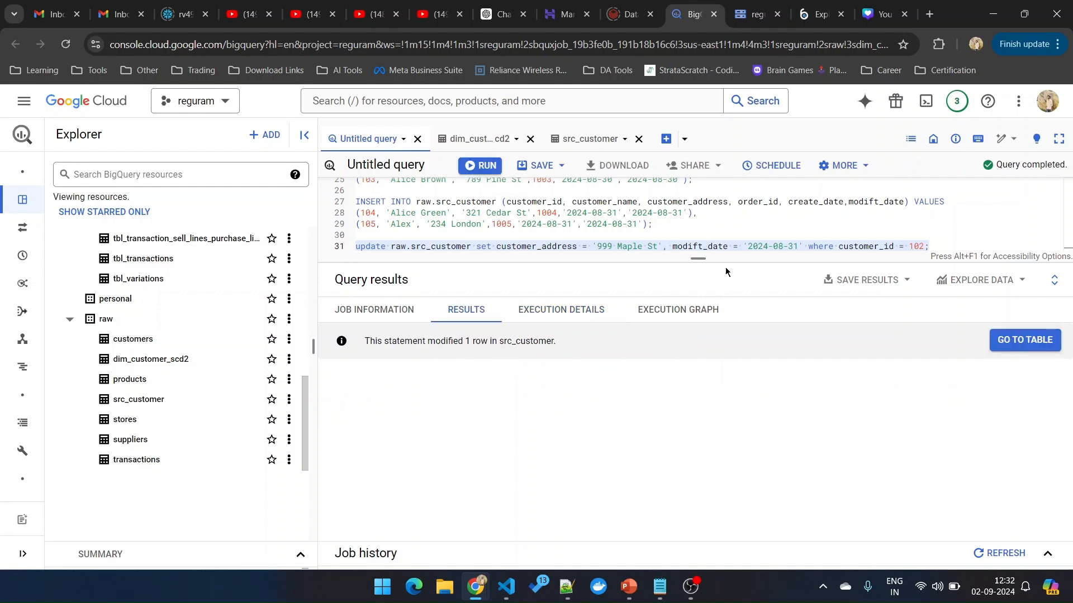
Review the modift_date value in the UPDATE statement, and check the updated customer's address and dates in the refreshed src_customer preview.
left_click(720, 249)
left_click_drag(749, 246, 798, 247)
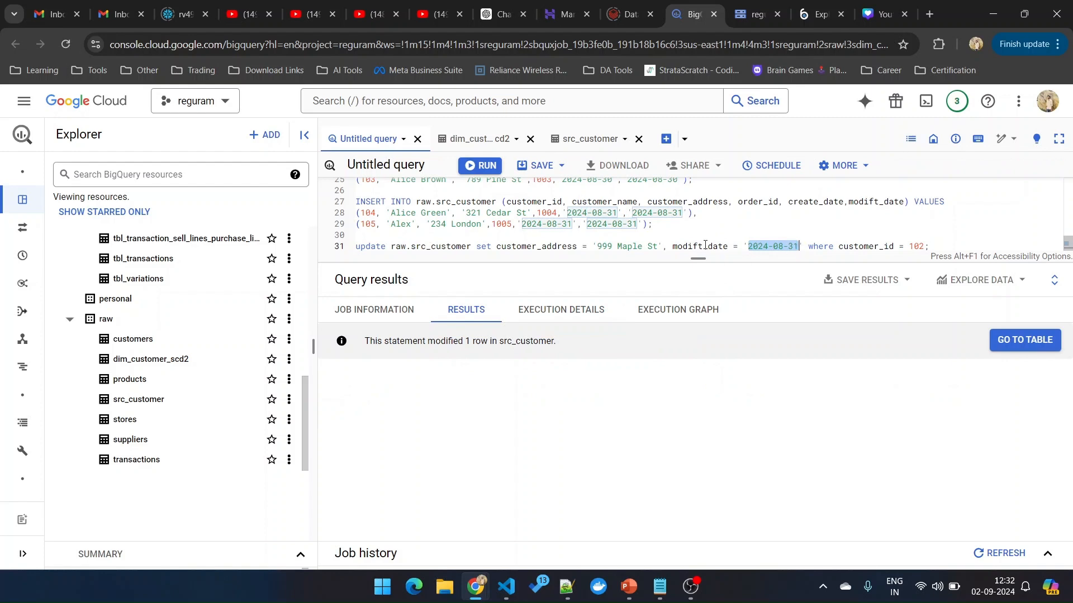
scroll(697, 231, "up", 1)
scroll(697, 228, "down", 1)
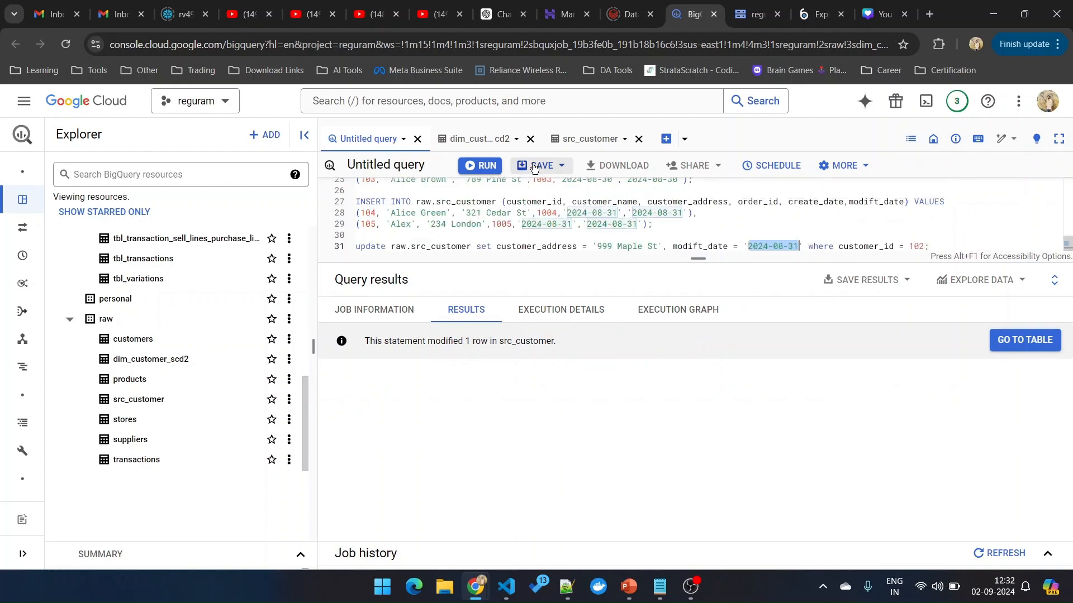
left_click(590, 143)
left_click(1023, 173)
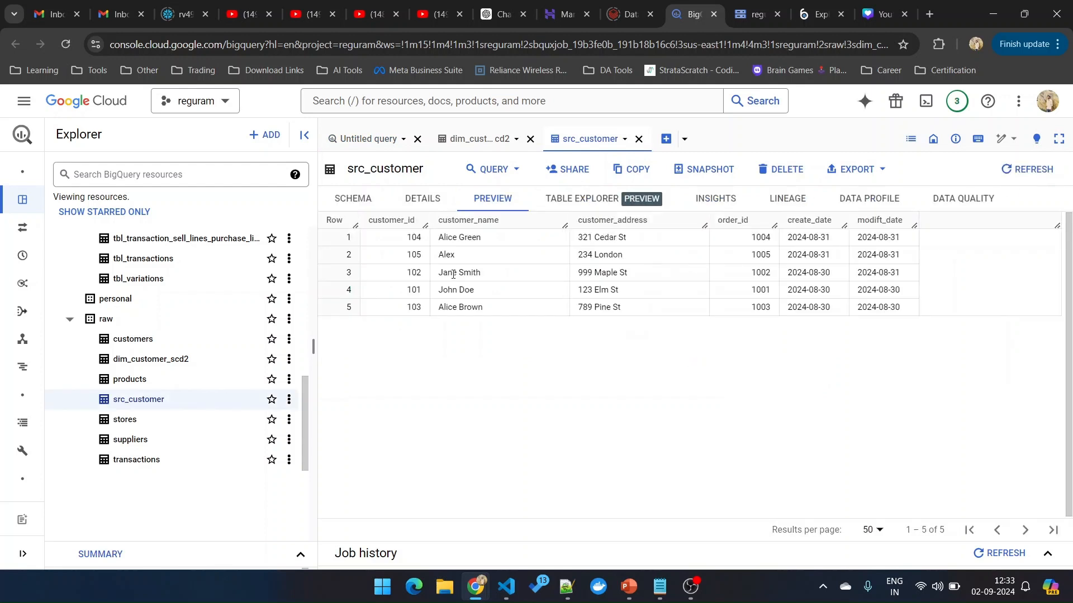
left_click_drag(397, 277, 438, 273)
double_click(824, 272)
left_click_drag(902, 273, 863, 282)
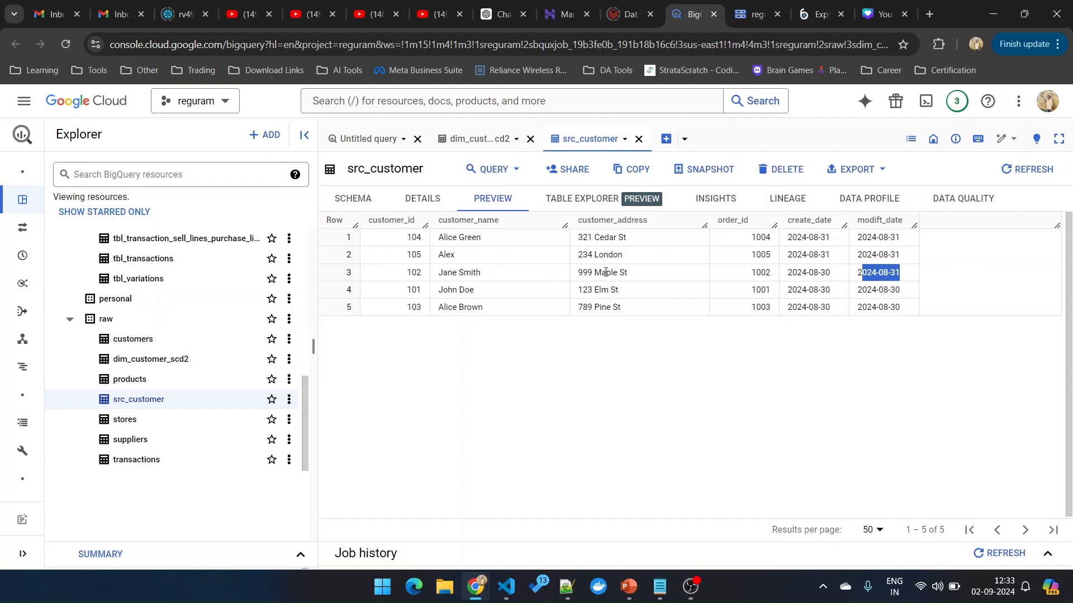
double_click(408, 273)
left_click_drag(579, 273, 588, 274)
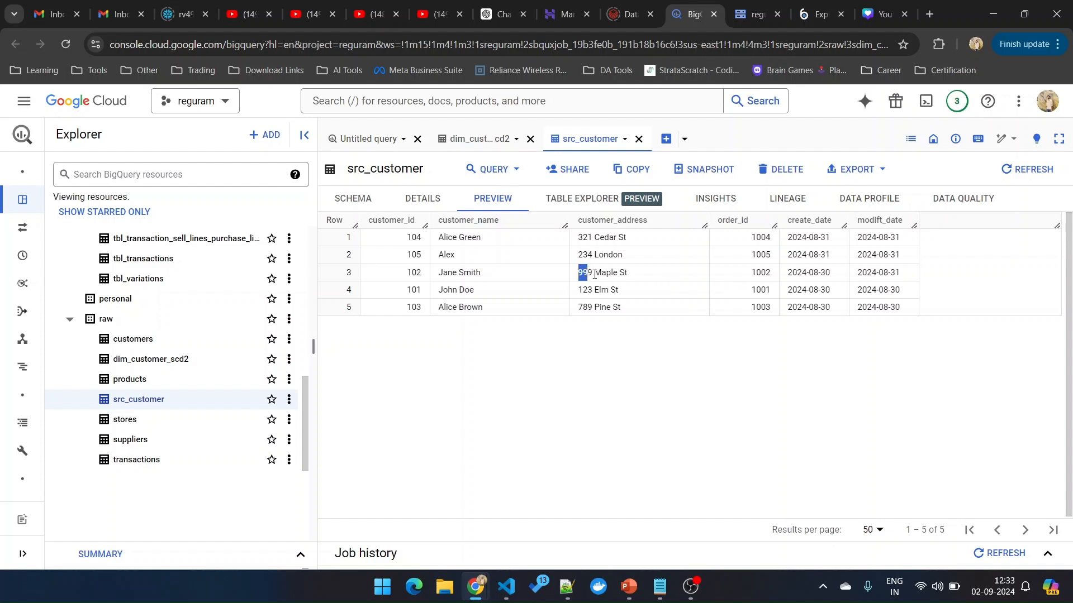
Refresh the dim_customer_scd2 preview and check the address stored for the customer updated in the source.
left_click(479, 139)
left_click(1026, 169)
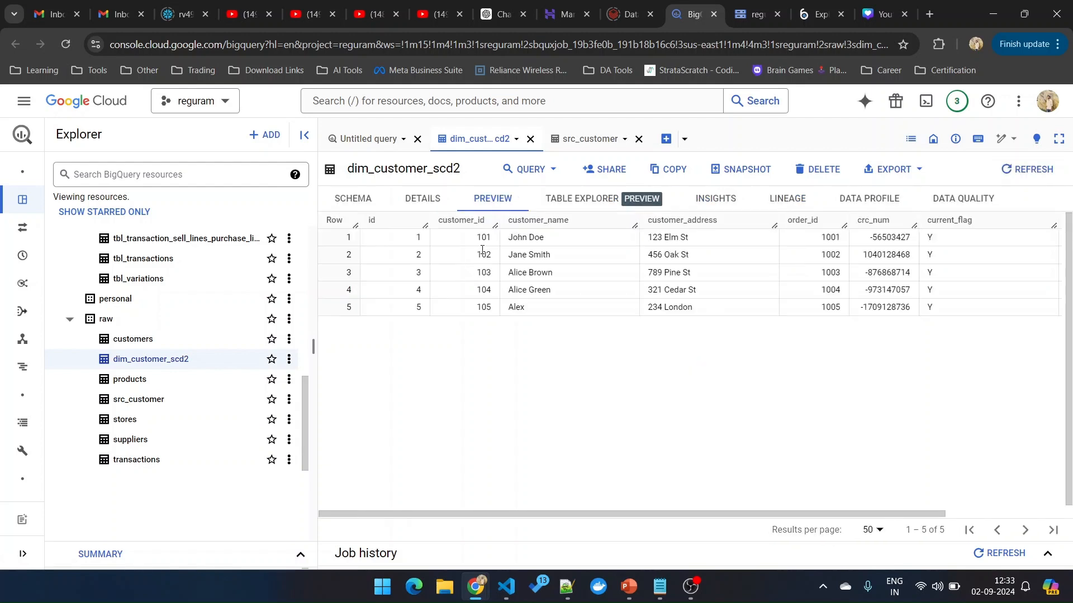
left_click_drag(482, 250, 531, 256)
left_click_drag(648, 254, 696, 256)
Switch to Informatica, run the mt_customer_scd2_job mapping task again and follow the new run in the refreshed job list.
mouse_move(475, 587)
left_click(550, 511)
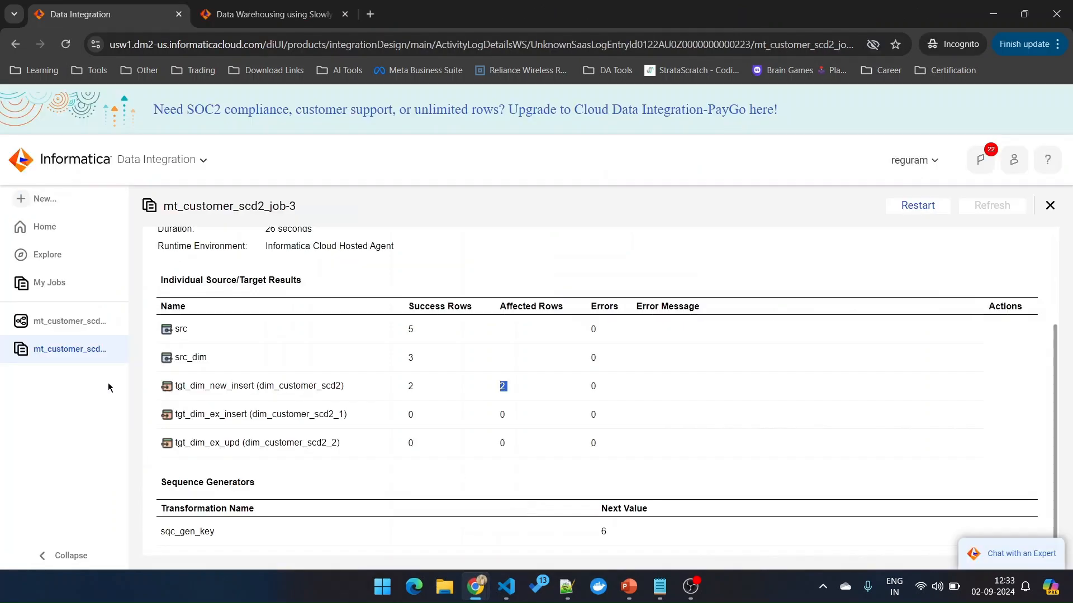
left_click(84, 327)
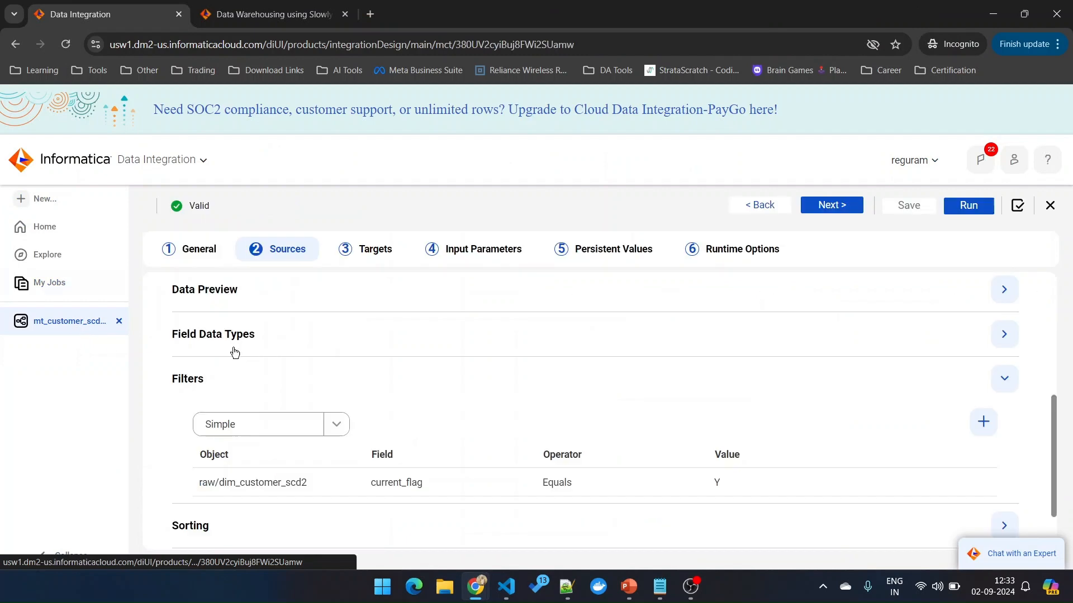
left_click(960, 207)
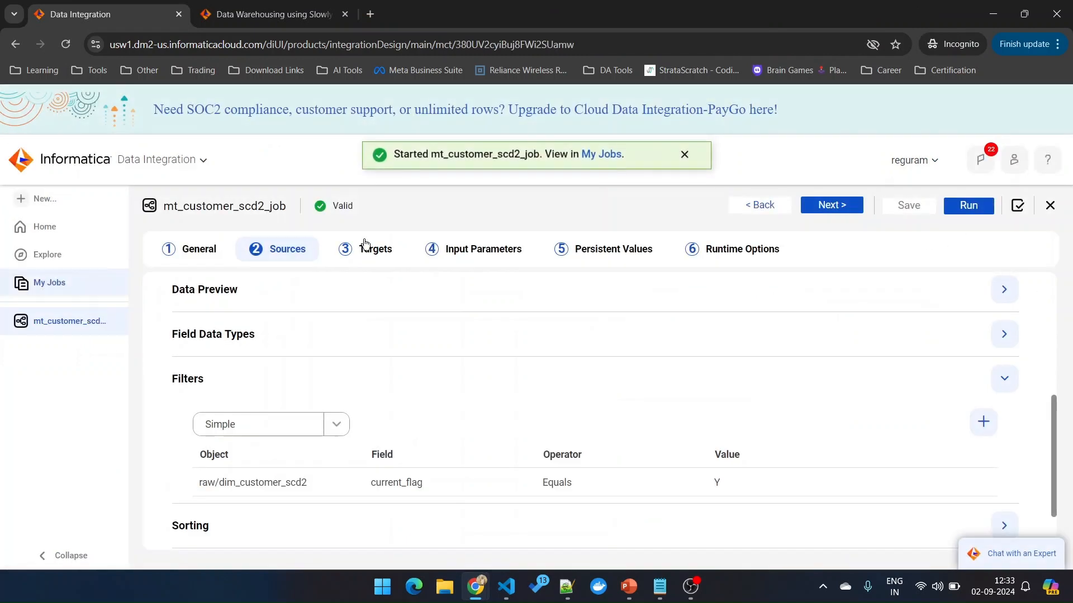
left_click(605, 156)
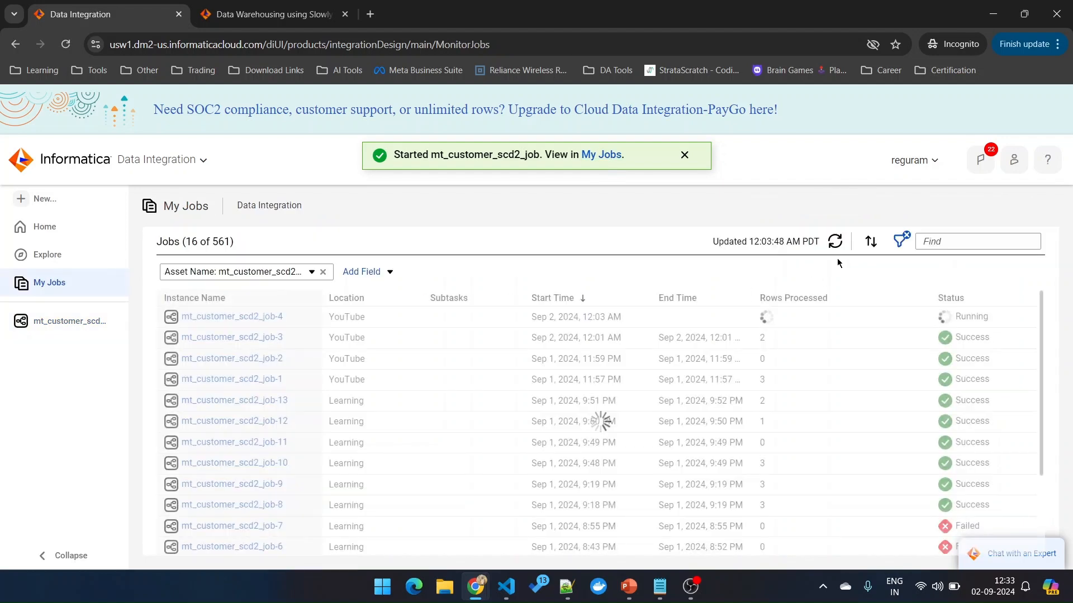
left_click(836, 243)
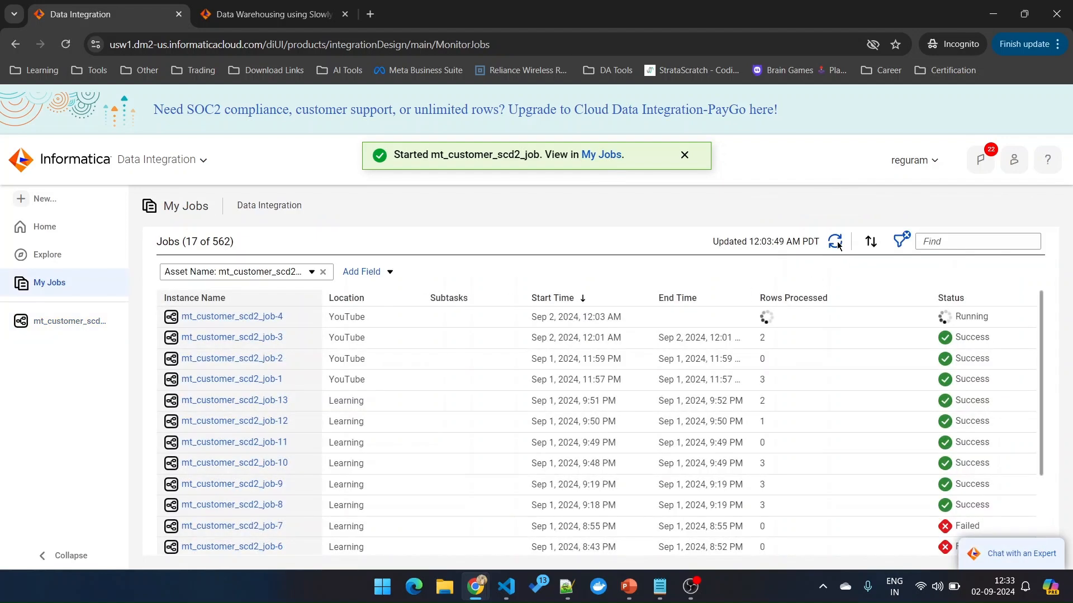
Keep refreshing the job list to follow the status of the latest mt_customer_scd2_job run.
left_click(836, 242)
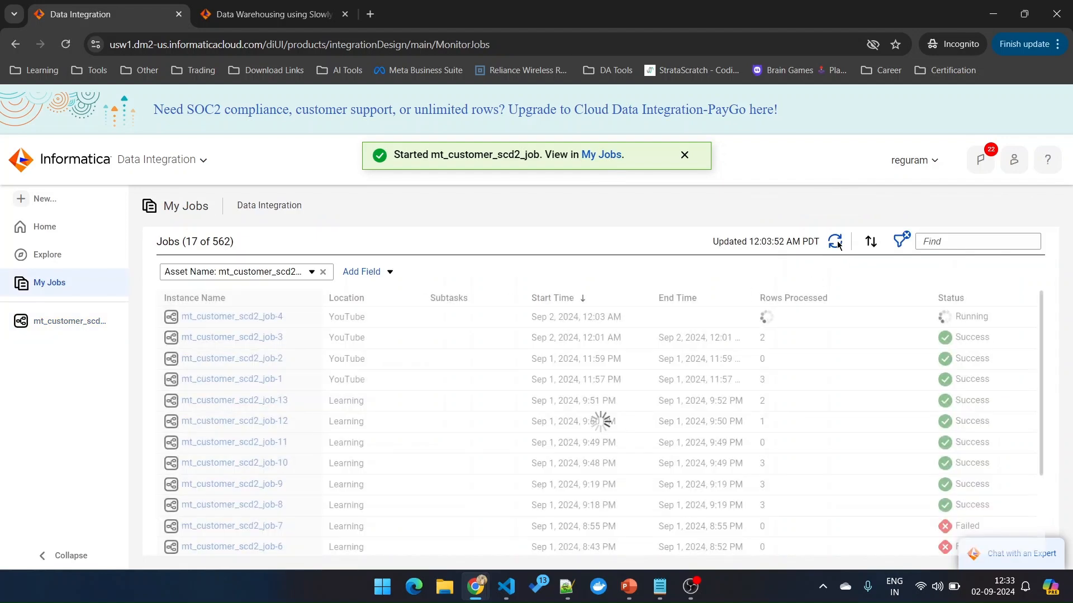
left_click(837, 244)
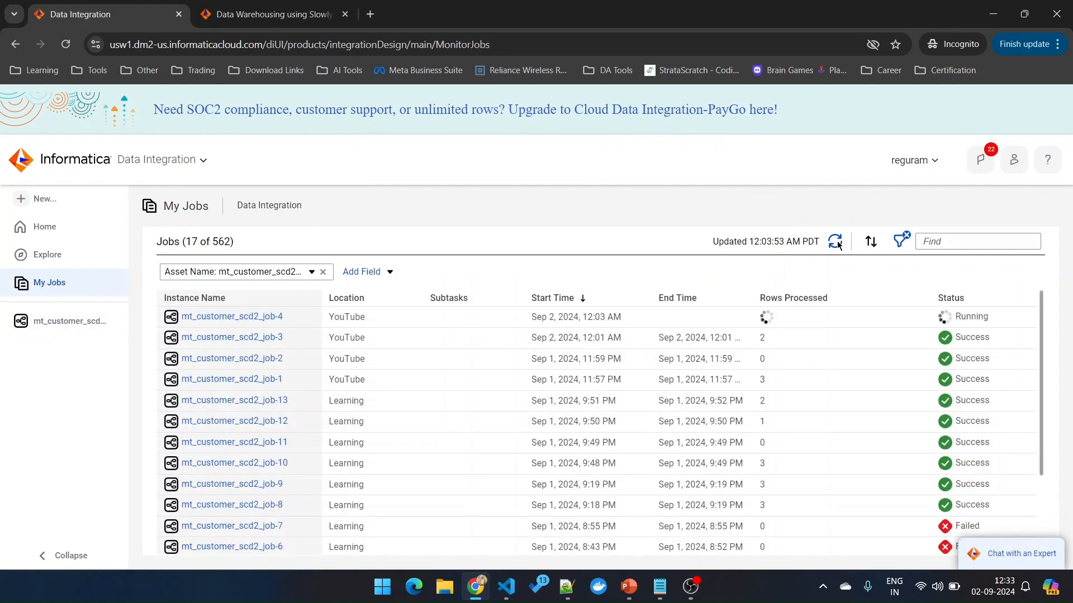
left_click(836, 242)
left_click(837, 243)
left_click(836, 243)
left_click(836, 243)
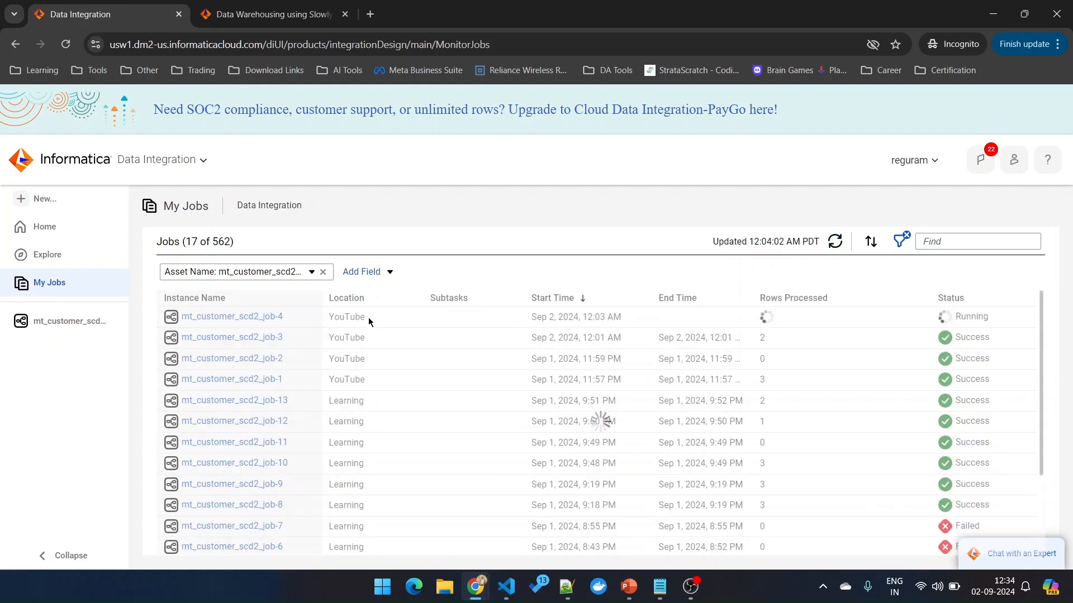
Open the details of the mt_customer_scd2_job-4 run and refresh them repeatedly to track its progress.
left_click(273, 318)
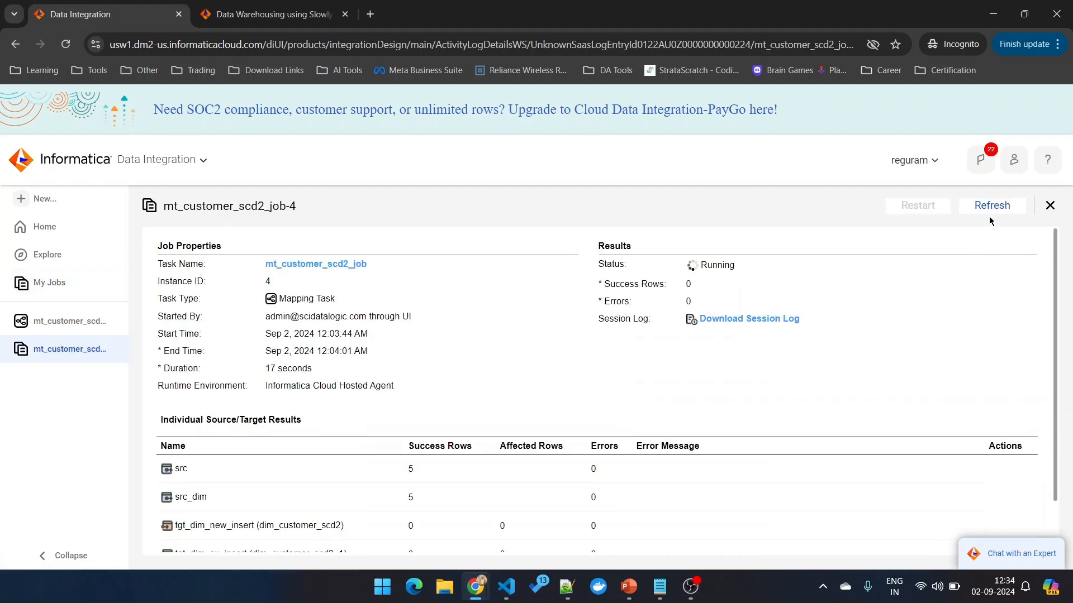
left_click(989, 208)
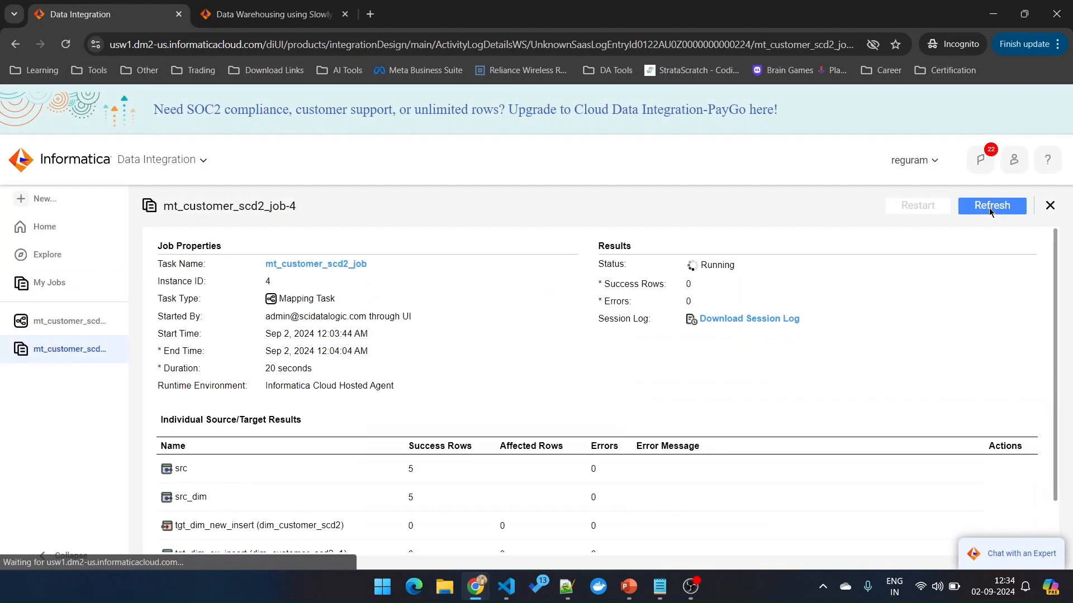
left_click(990, 208)
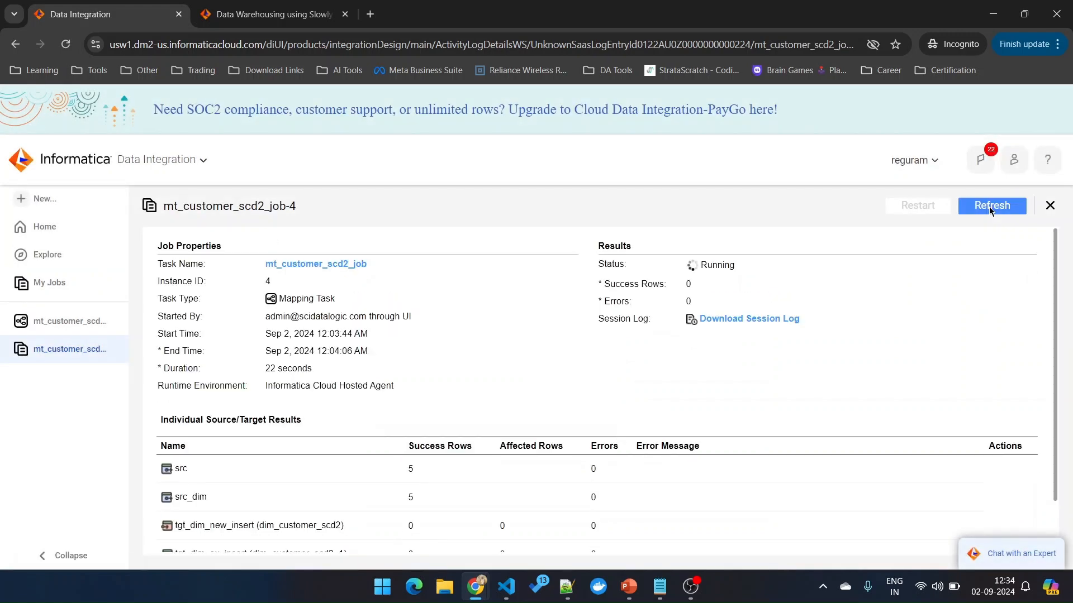
left_click(990, 208)
left_click(989, 207)
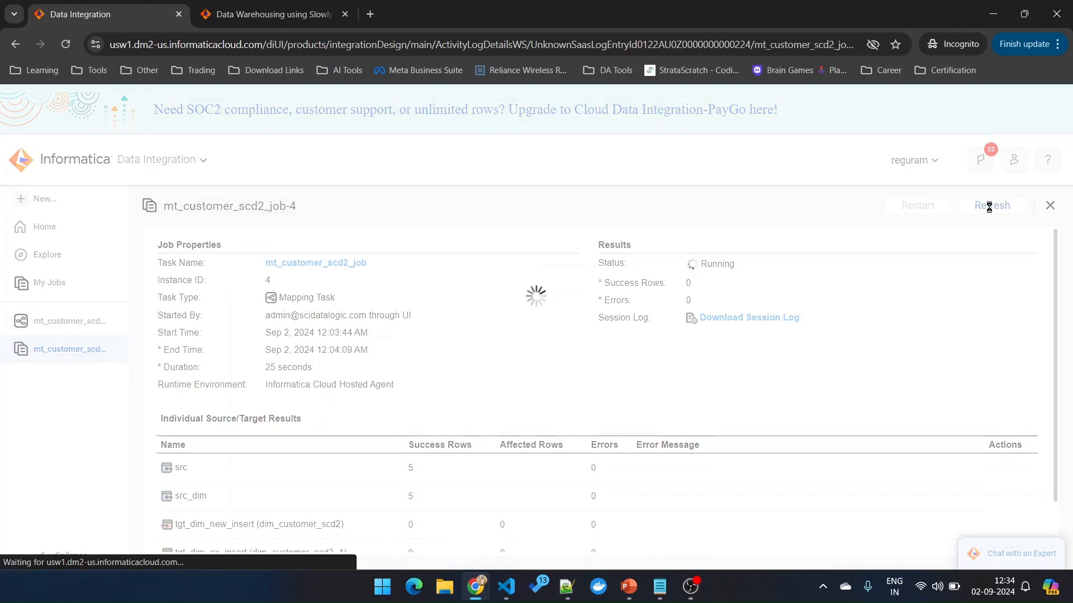
left_click(989, 207)
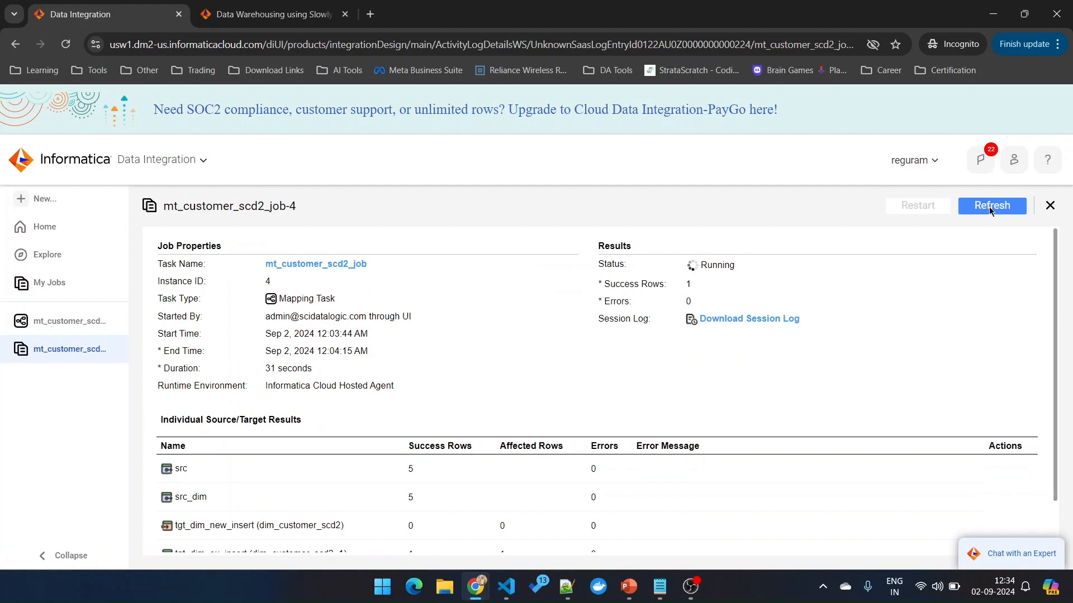
left_click(989, 206)
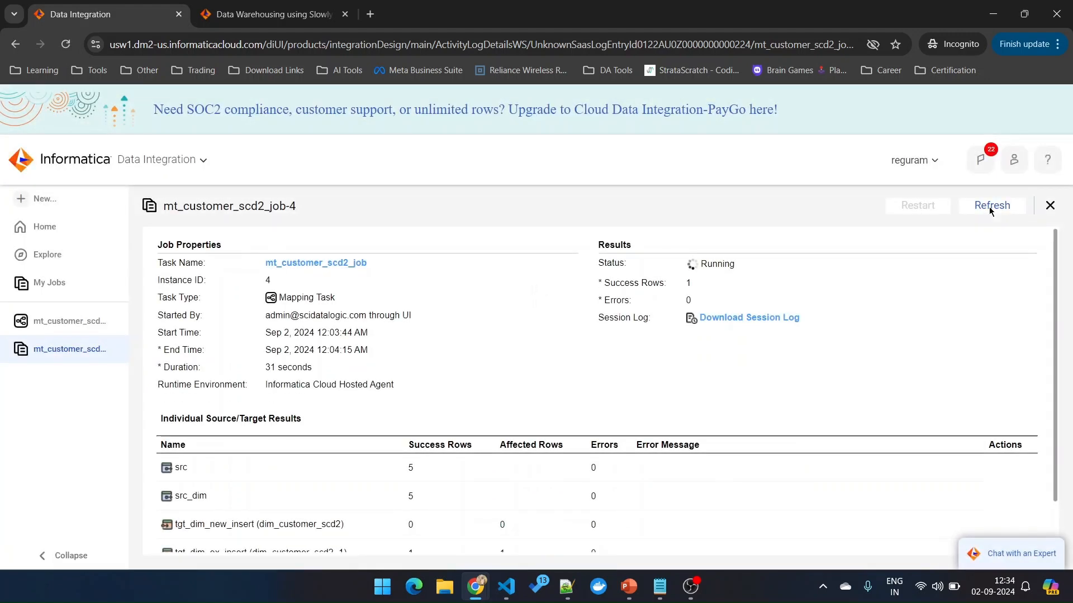
left_click(989, 207)
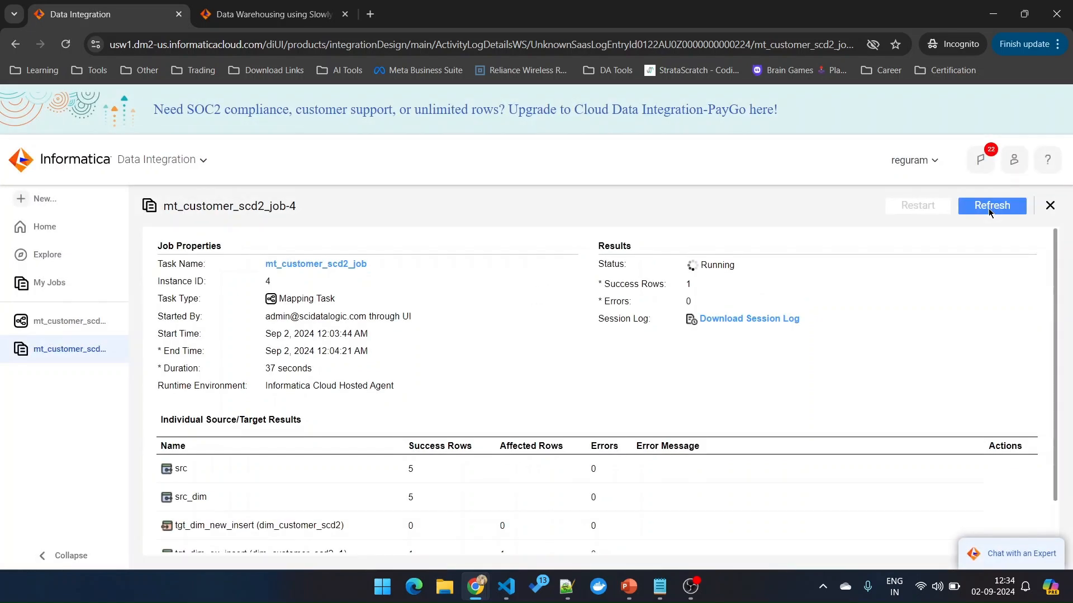
left_click(988, 209)
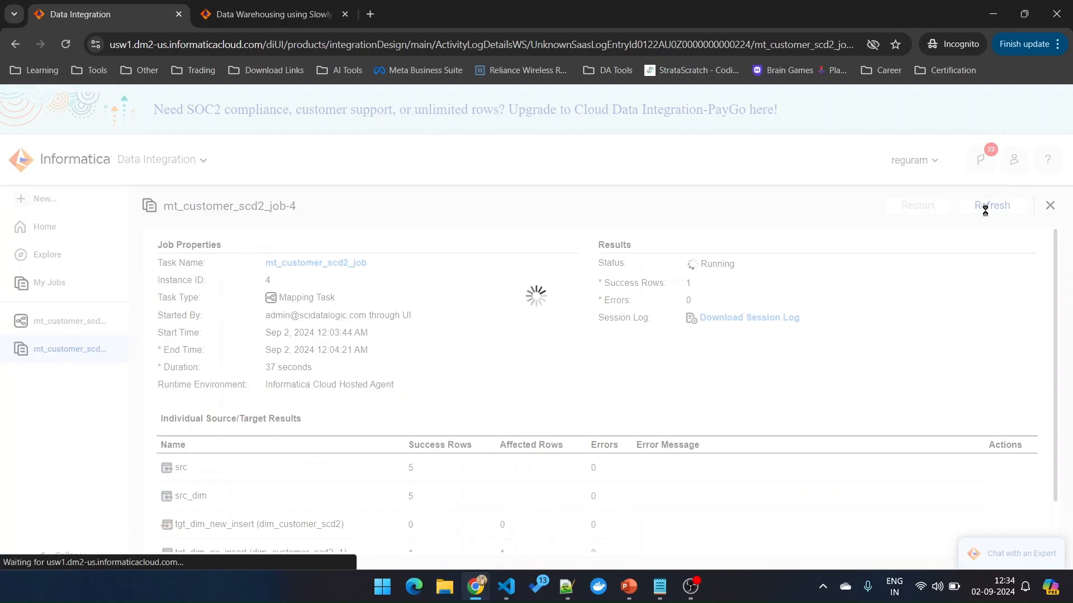
Review the run's individual source and target results, refreshing the details once more.
scroll(921, 327, "down", 1)
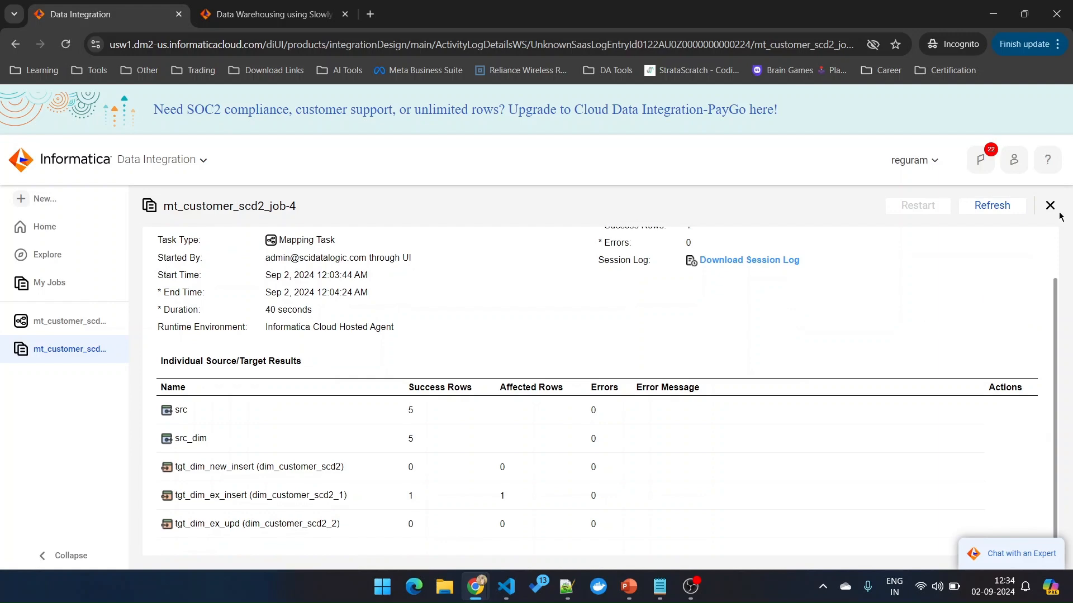
left_click(1006, 207)
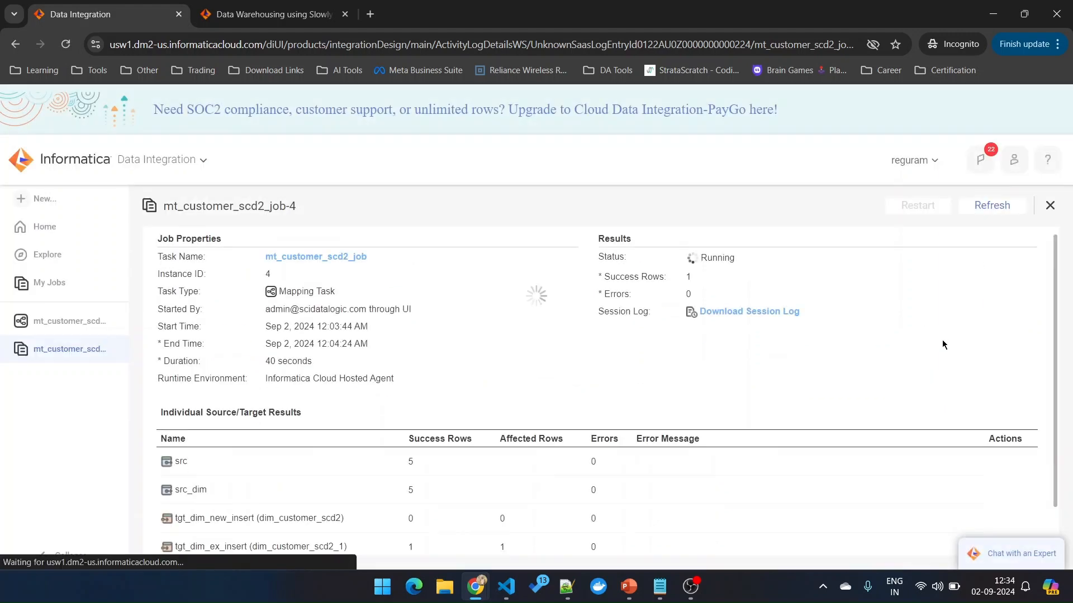
scroll(942, 341, "down", 1)
scroll(942, 341, "down", 1)
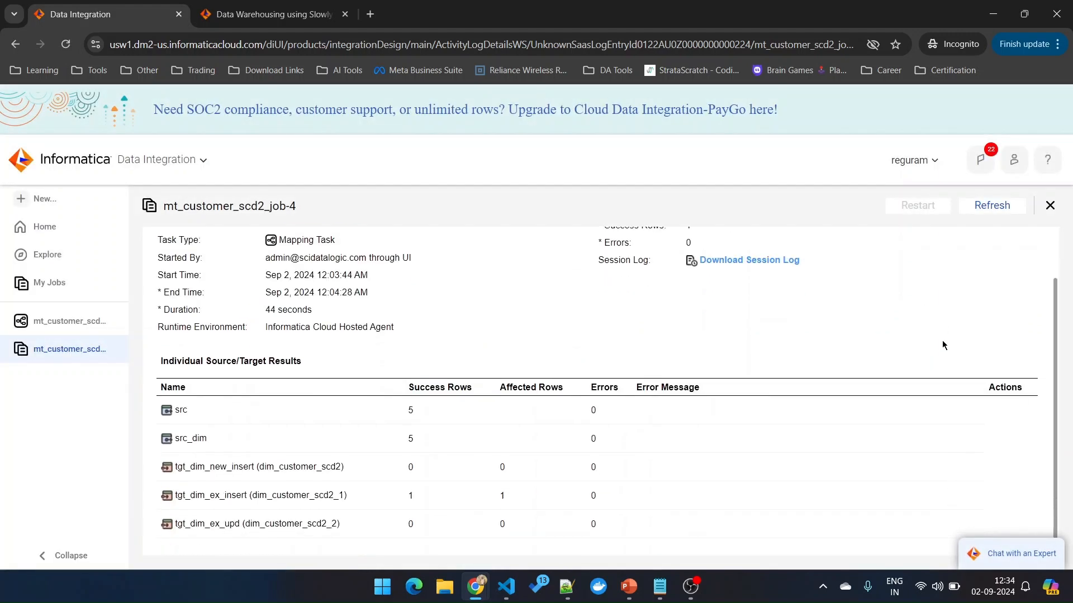
scroll(942, 344, "up", 1)
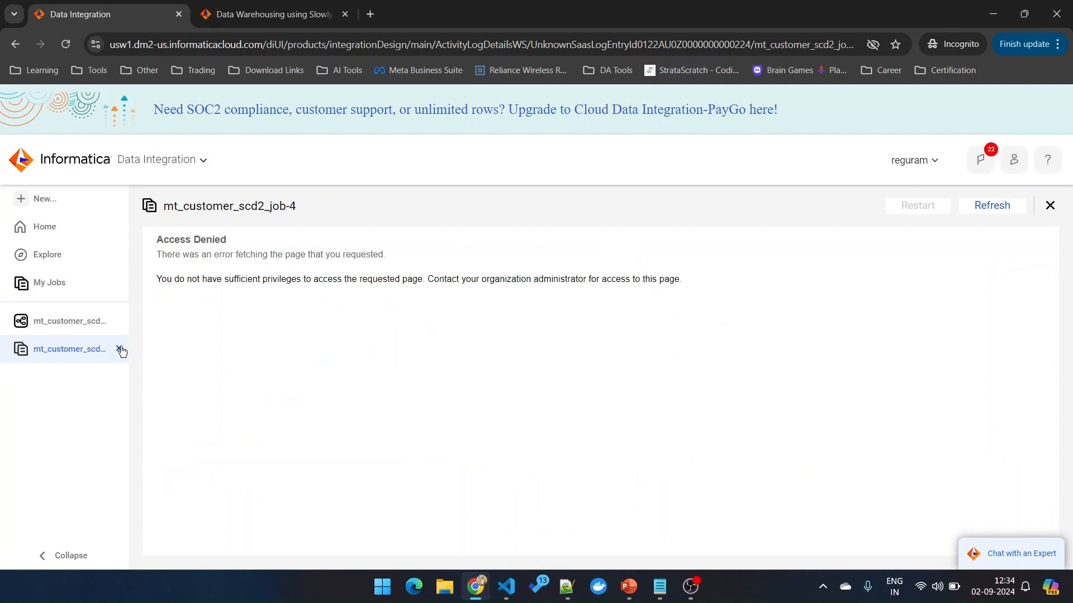
Close the run details, return to My Jobs and refresh the list to check the run's final status.
left_click(121, 349)
left_click(58, 289)
left_click(838, 243)
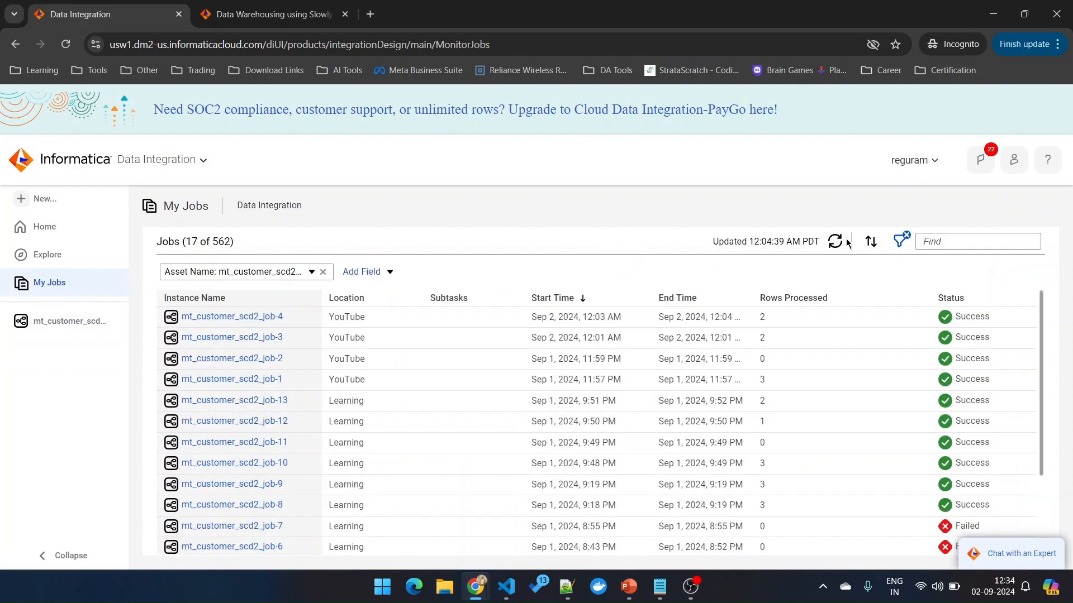
left_click(838, 242)
Reopen the mt_customer_scd2_job-4 details and examine the success and affected rows for tgt_dim_ex_insert and tgt_dim_ex_upd.
left_click(275, 318)
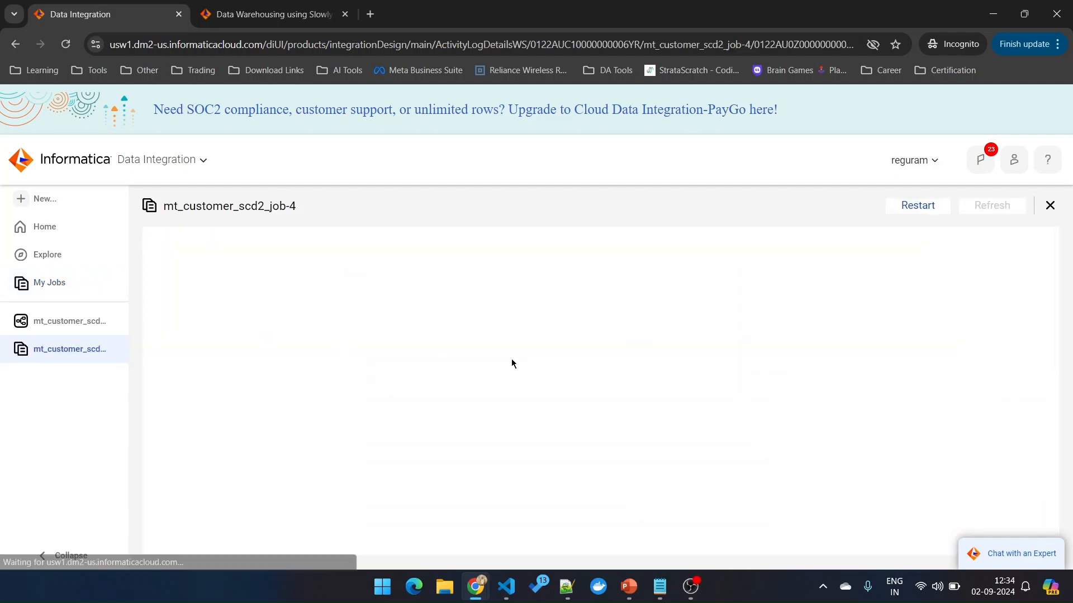
scroll(498, 361, "down", 2)
scroll(497, 371, "down", 1)
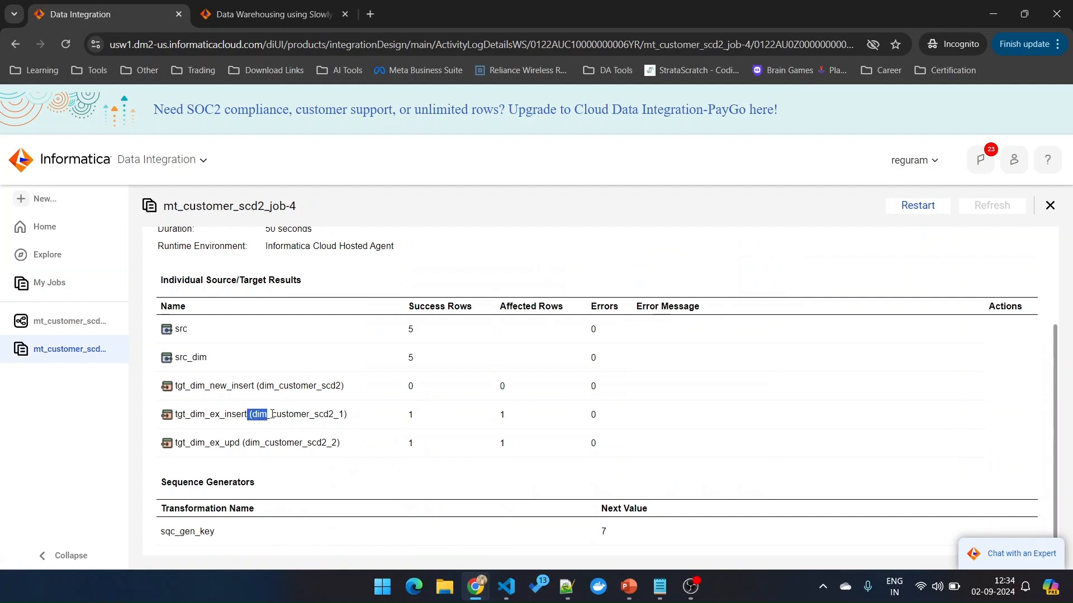
left_click_drag(248, 412, 313, 414)
left_click(200, 417)
left_click_drag(185, 414, 245, 414)
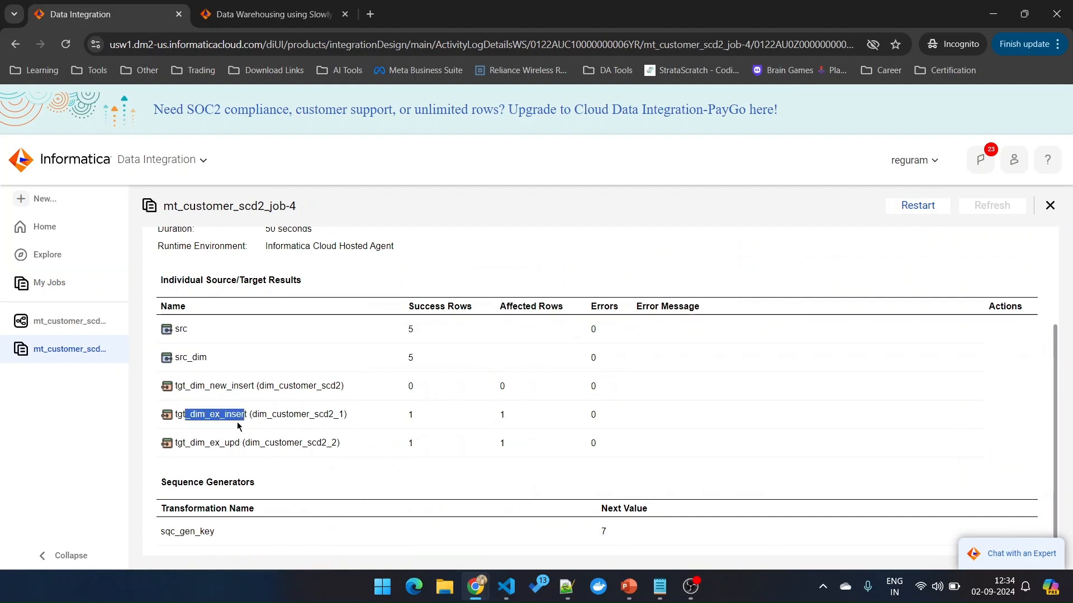
left_click(415, 417)
left_click_drag(522, 418, 499, 417)
left_click_drag(212, 444, 241, 445)
double_click(424, 445)
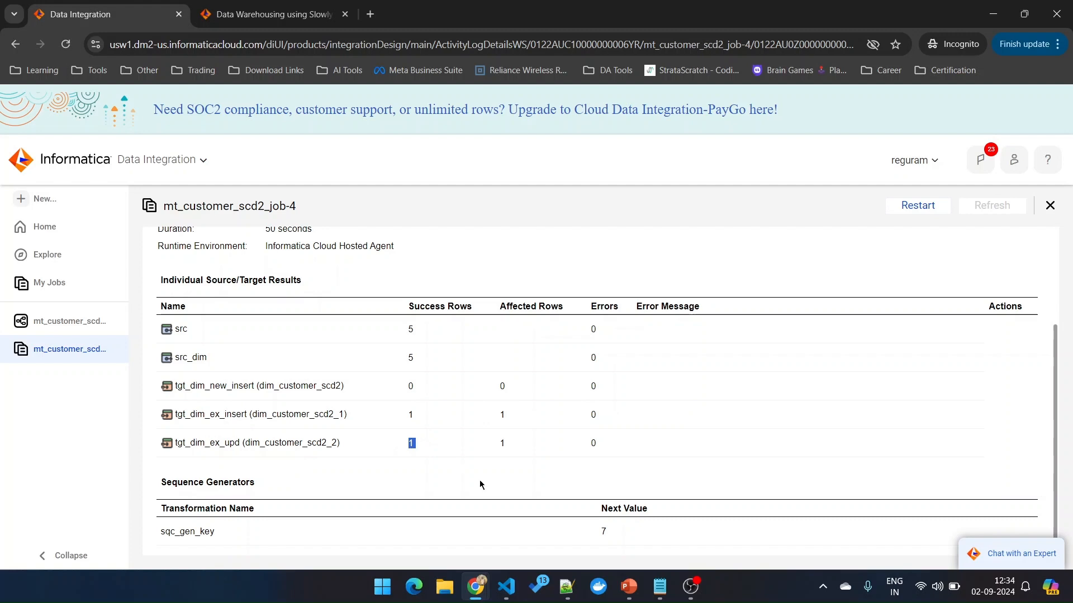
Switch to BigQuery, refresh the dim_customer_scd2 preview and locate the updated customer's rows.
mouse_move(475, 586)
left_click(402, 503)
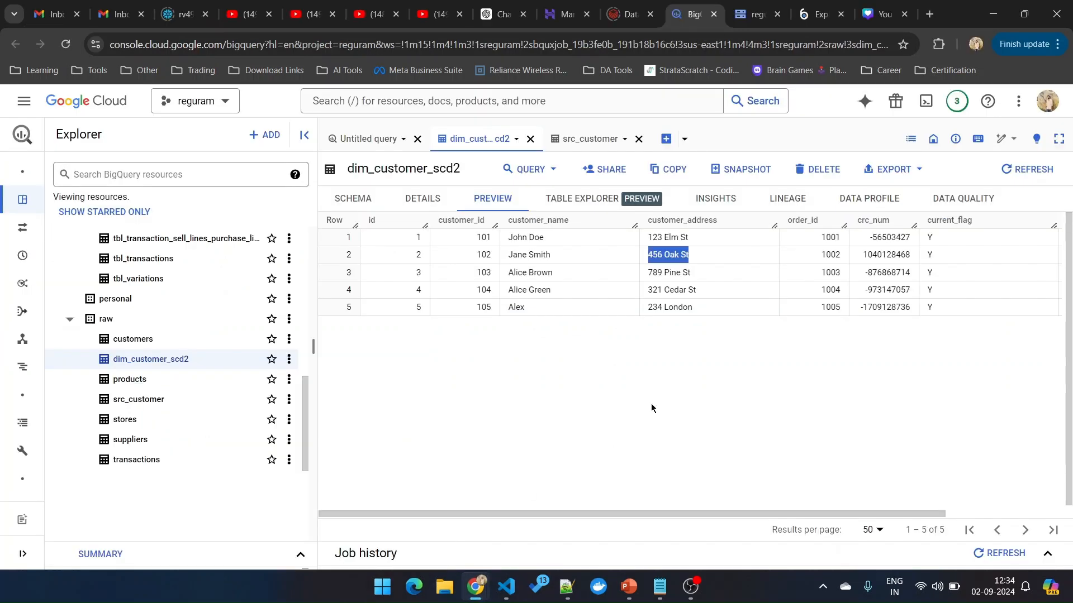
left_click(753, 279)
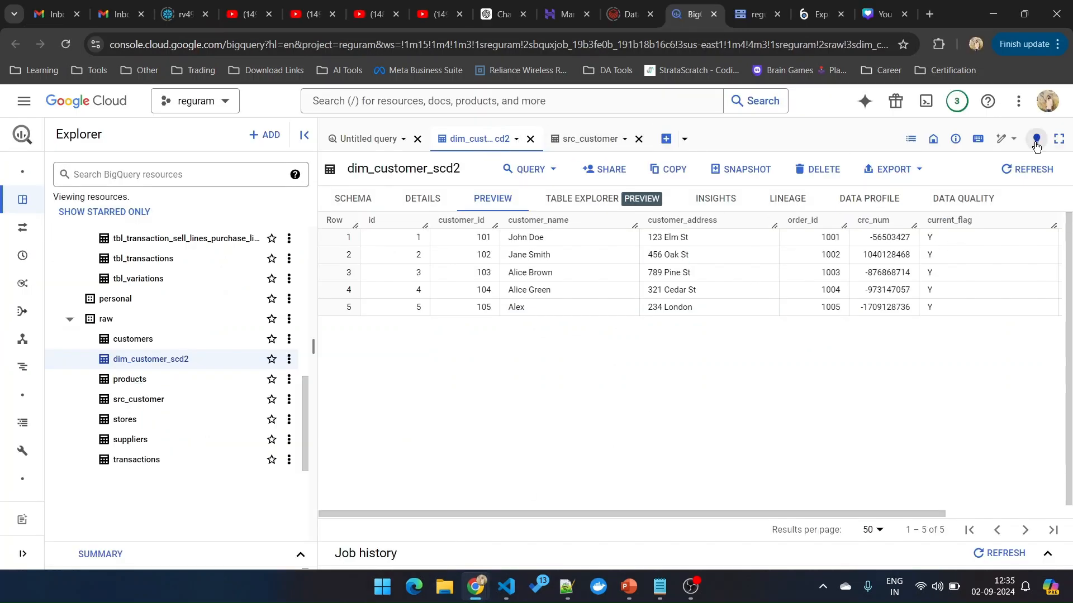
left_click(1030, 169)
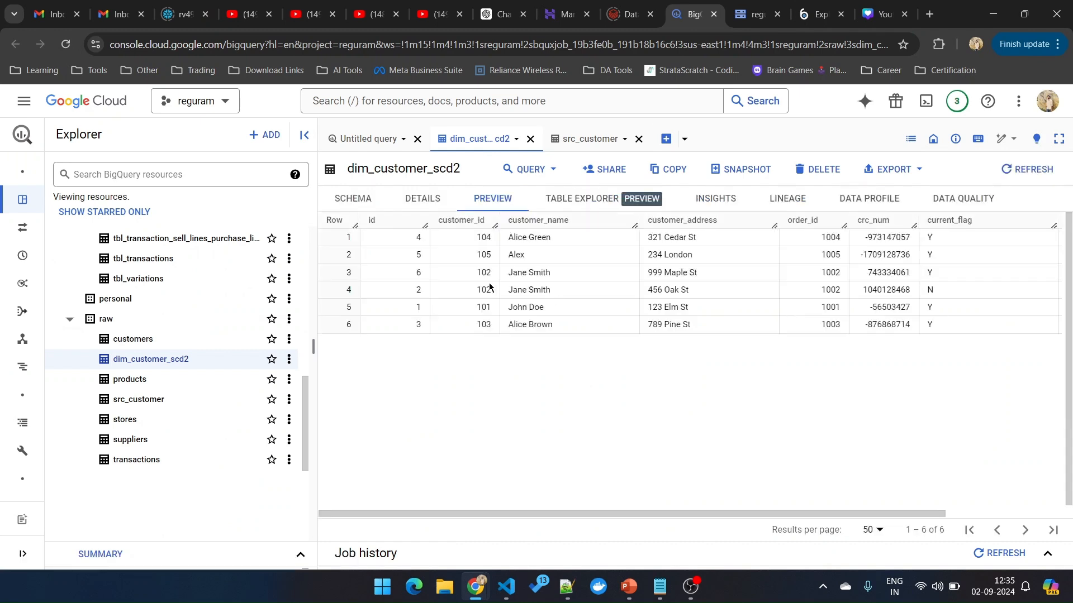
left_click_drag(475, 272, 489, 272)
Compare the updated customer's old and new rows in the preview, checking current_flag and customer_address.
left_click_drag(774, 512, 838, 512)
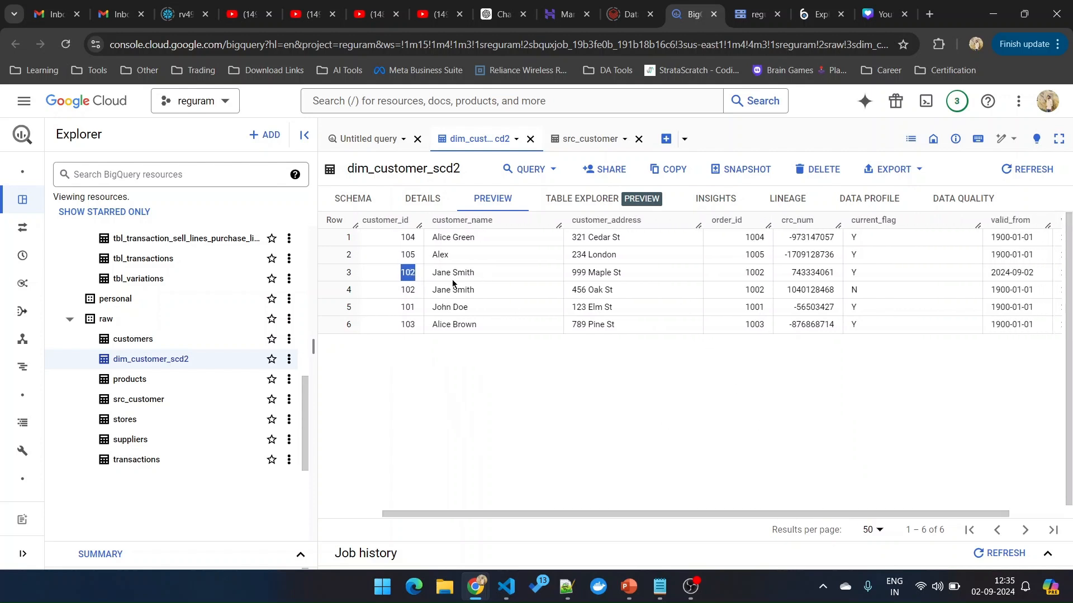
left_click_drag(389, 293, 861, 291)
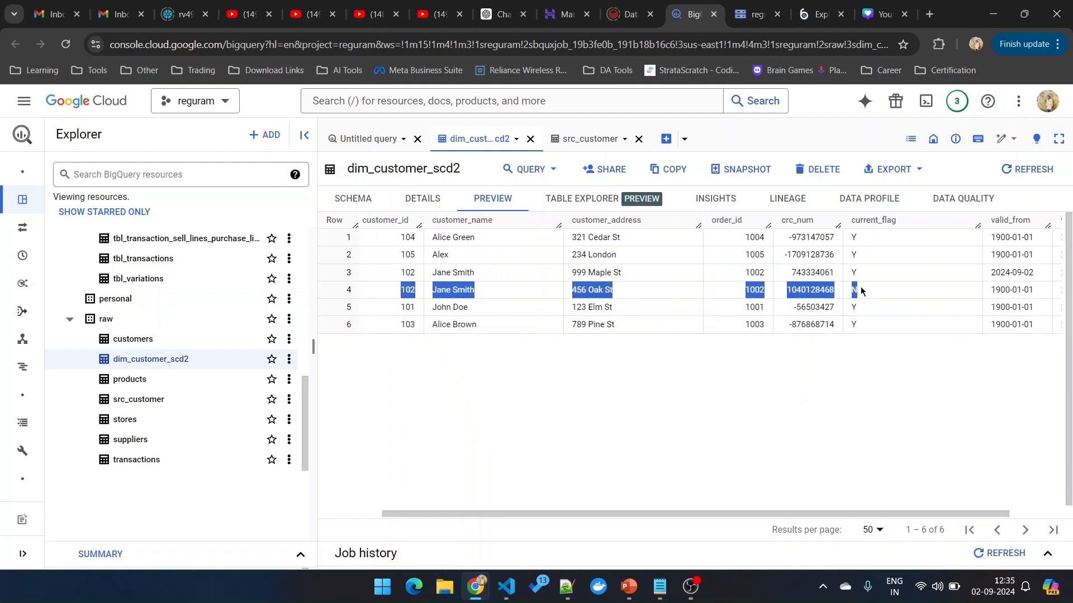
double_click(854, 291)
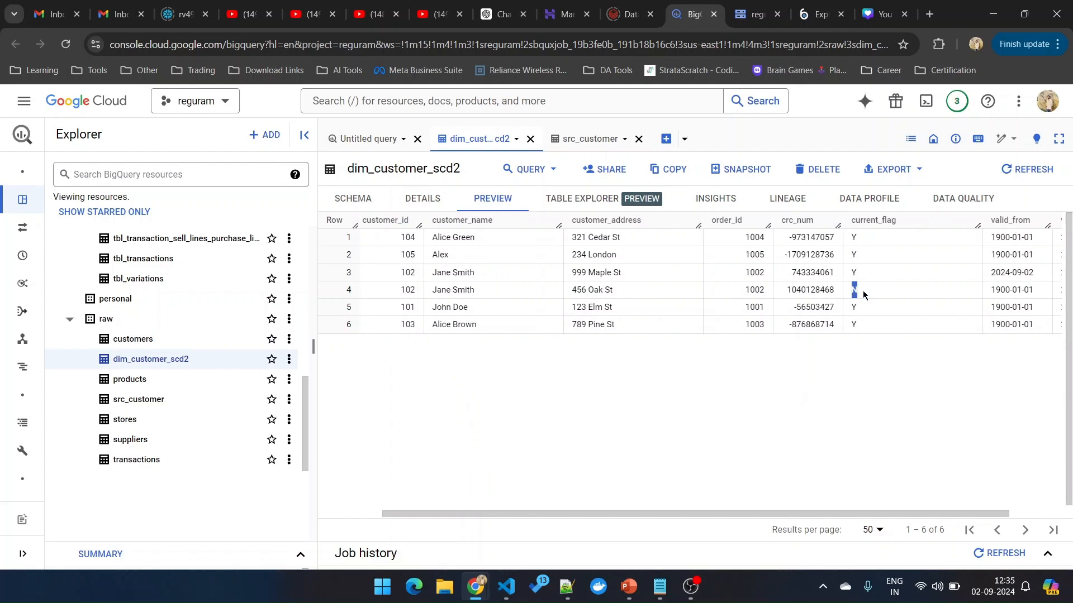
left_click(855, 289)
double_click(854, 291)
left_click(400, 275)
left_click_drag(571, 273, 619, 272)
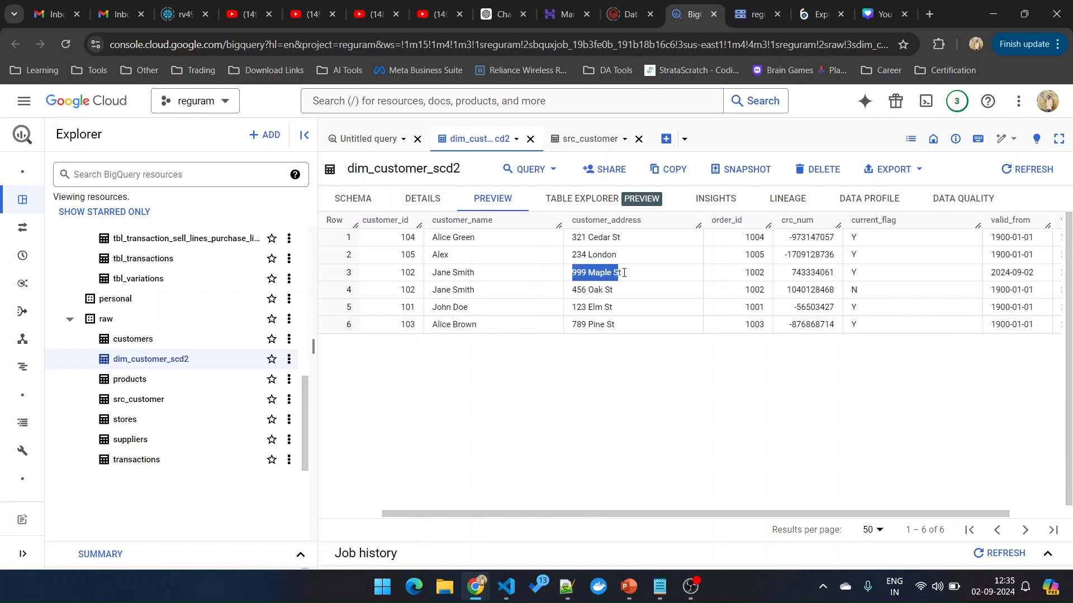
Check the valid_from date of the customer's new row and the valid_to date of the old row.
left_click_drag(875, 513, 929, 506)
left_click(954, 275)
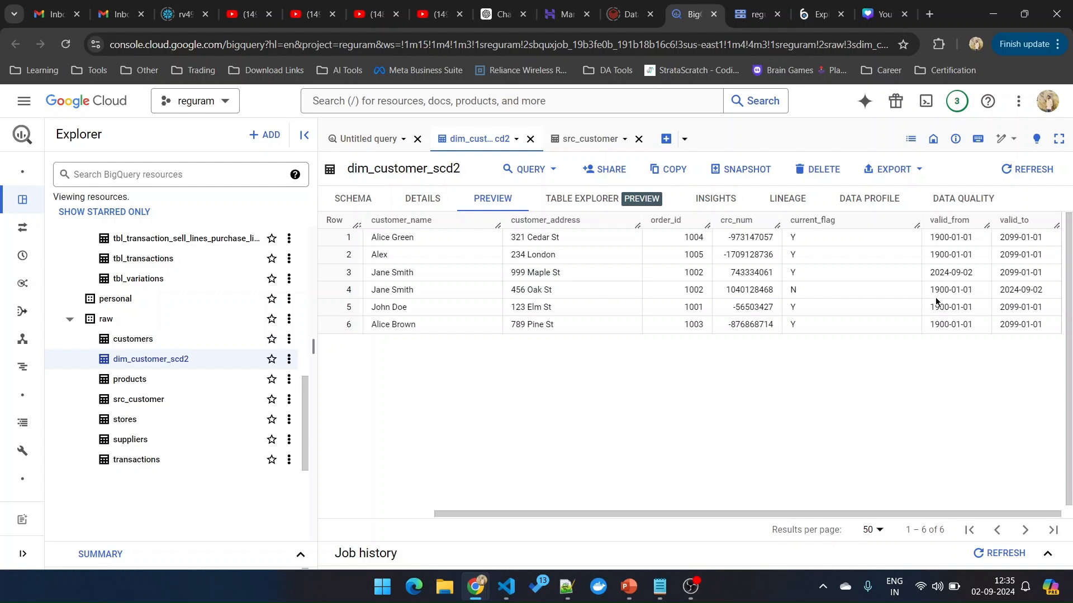
left_click_drag(1003, 291, 1047, 293)
left_click(1010, 294)
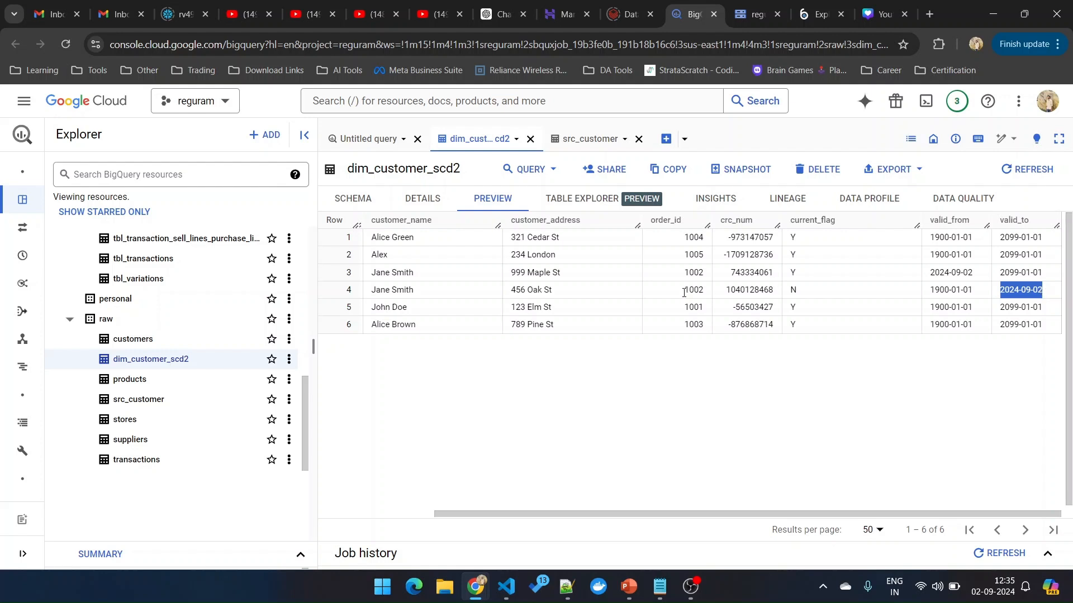
left_click_drag(927, 273, 974, 282)
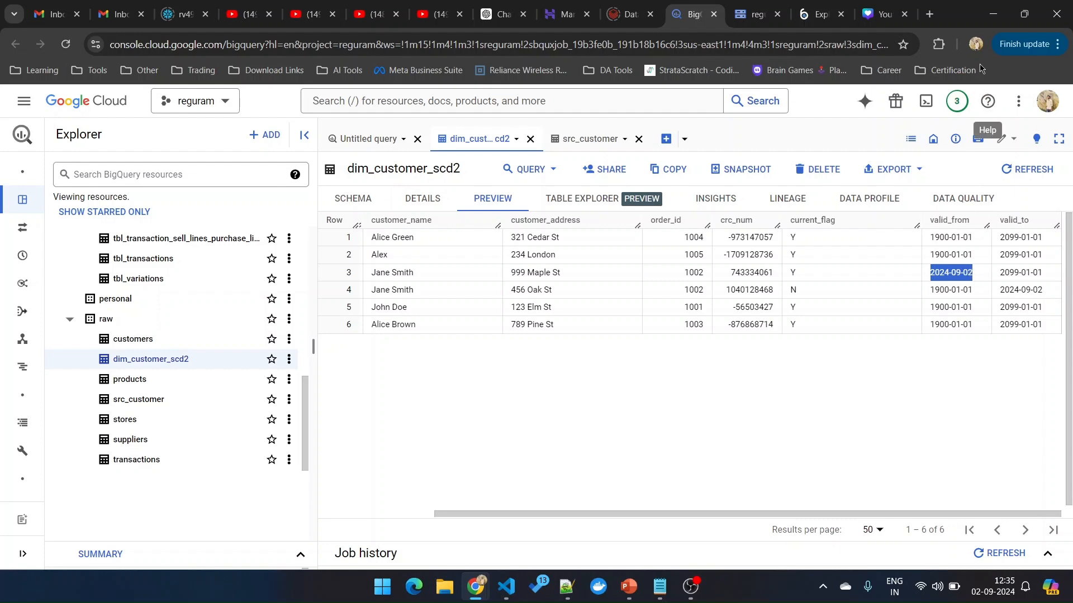
Switch back to Informatica and reopen the mt_customer_scd2_job mapping task.
left_click(993, 14)
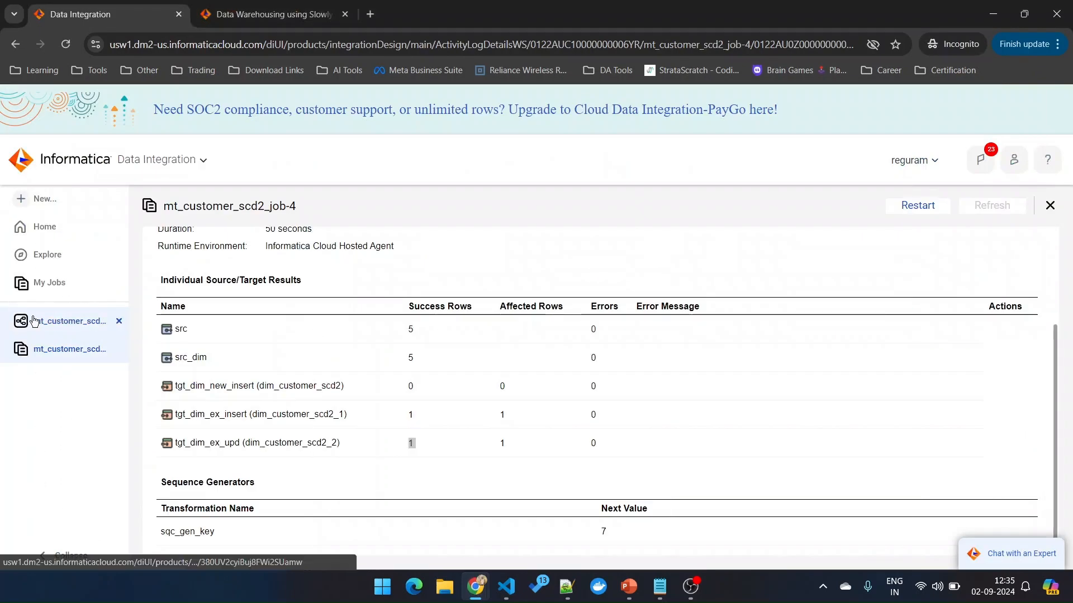
left_click(62, 321)
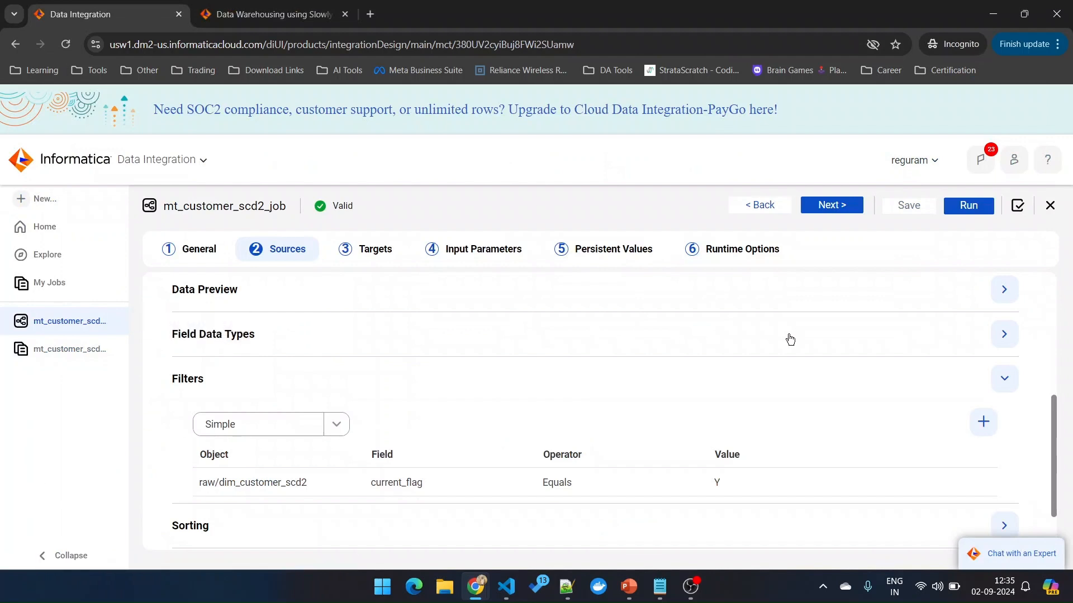